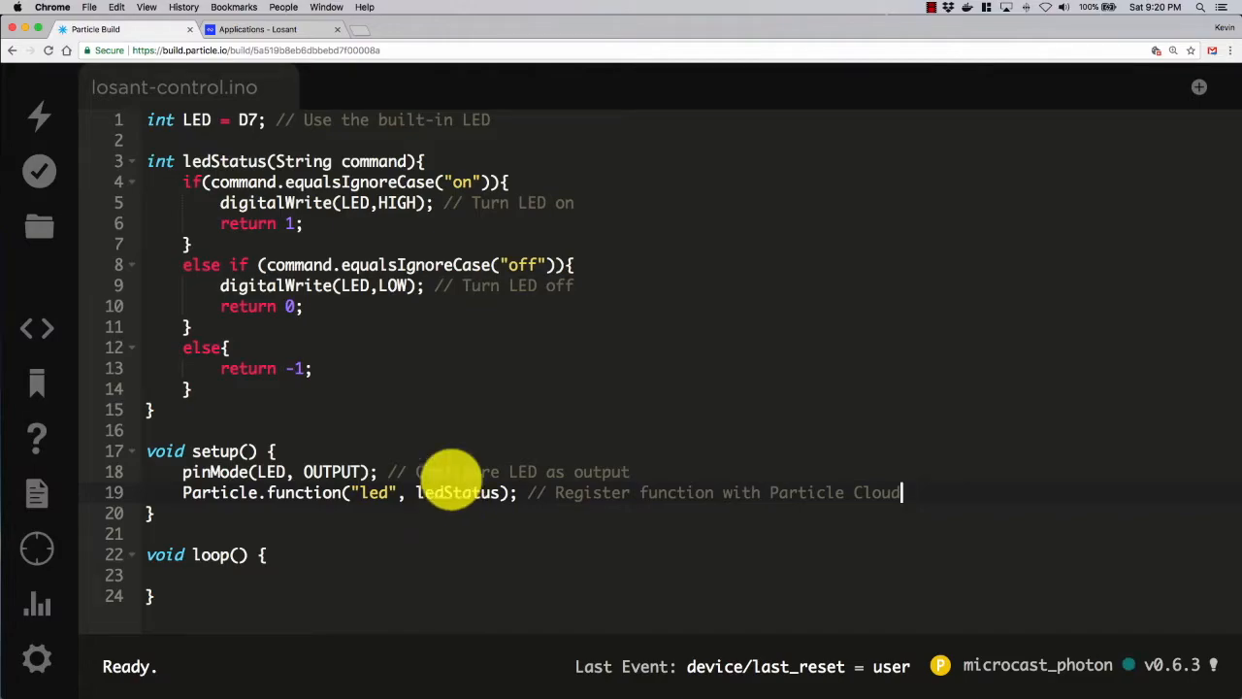
Switch to Losant and create a new application named Particle Control.
click(280, 30)
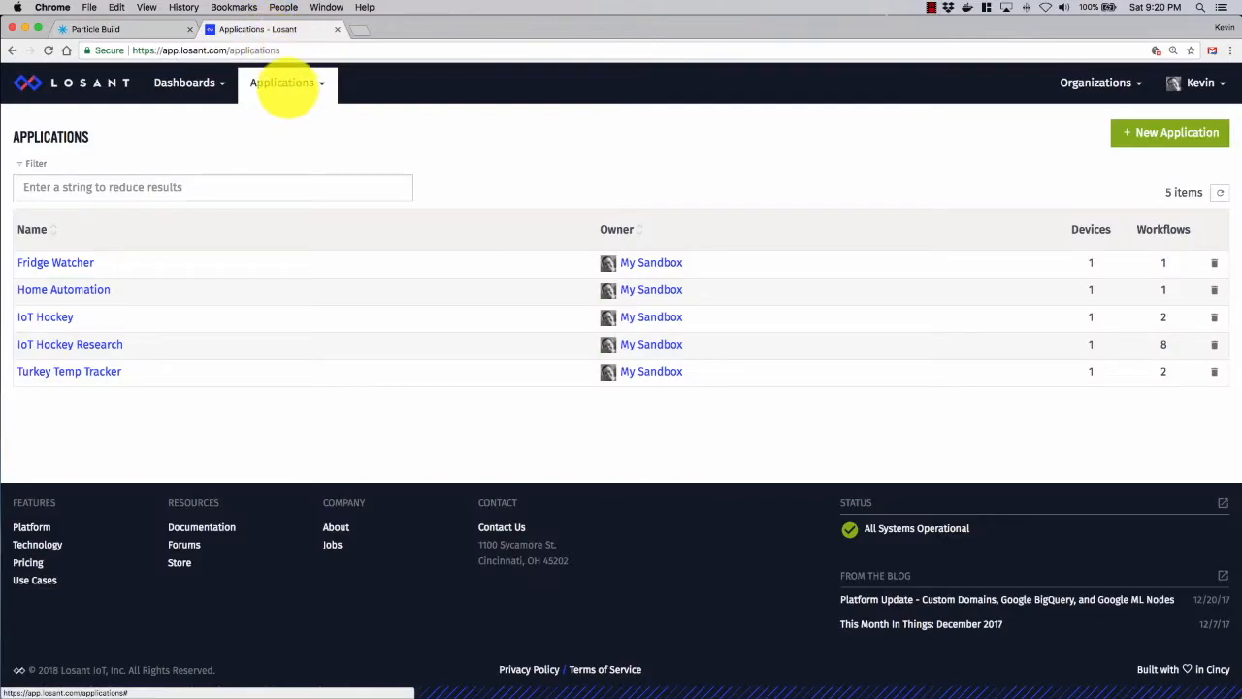
click(1155, 139)
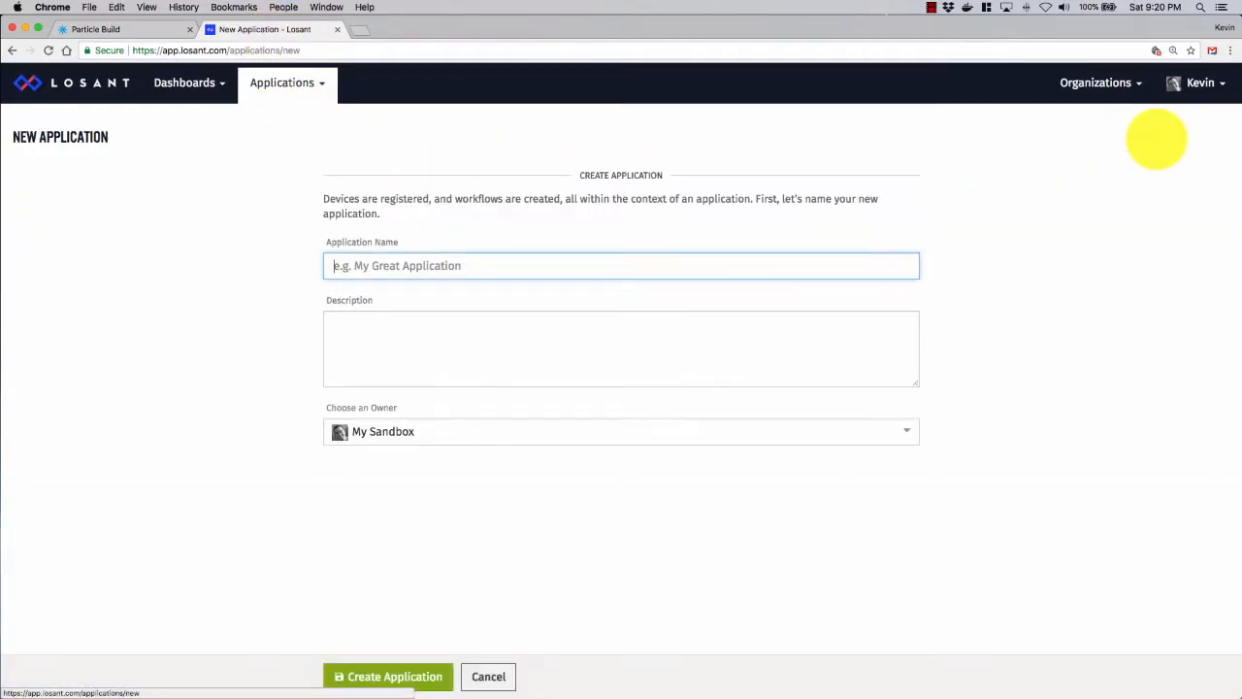
click(456, 270)
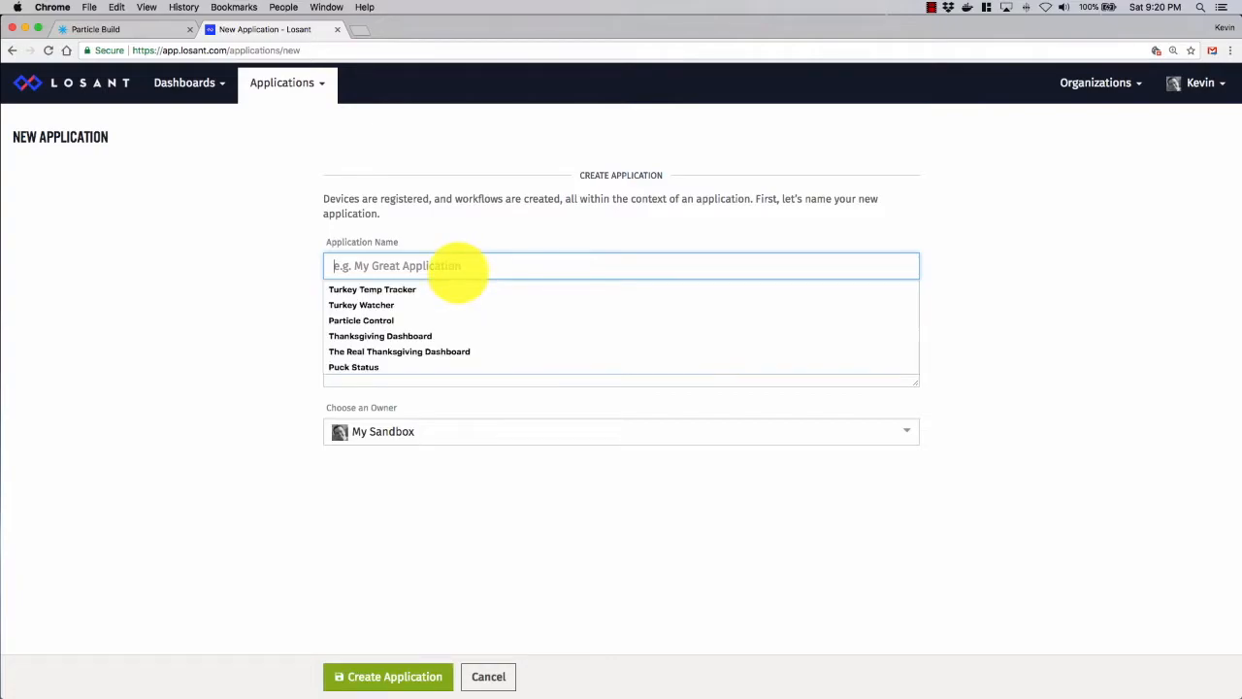
text(Particle Control)
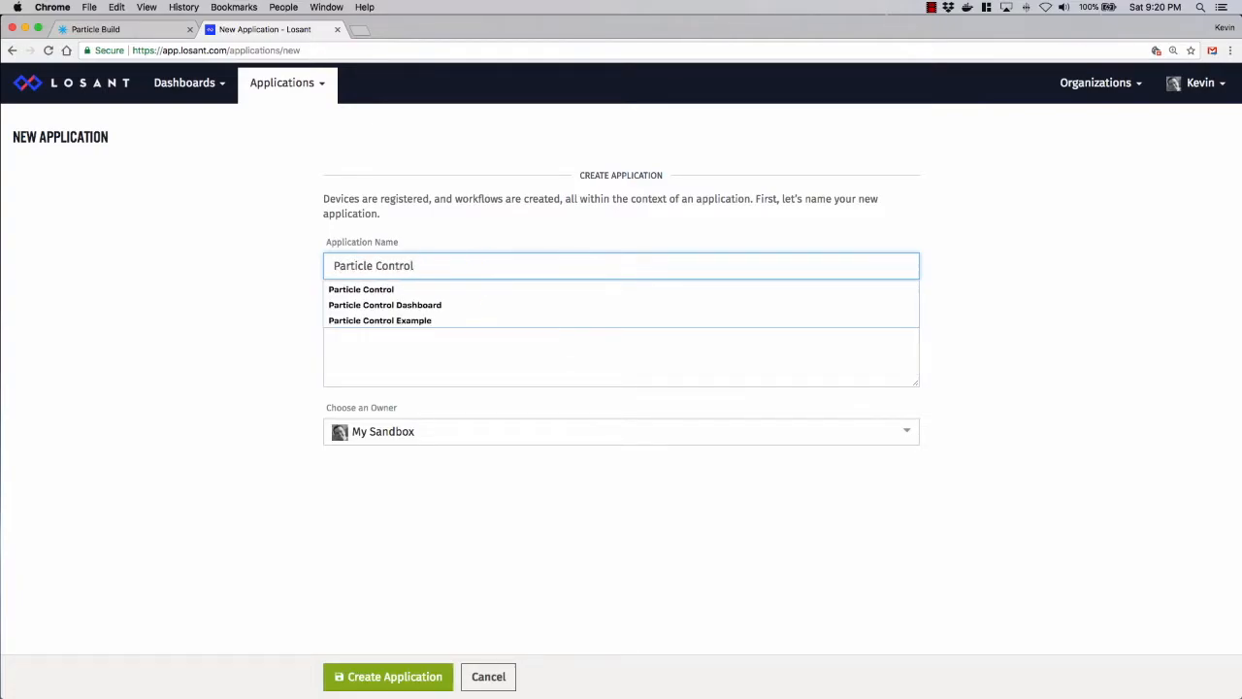
key(Tab)
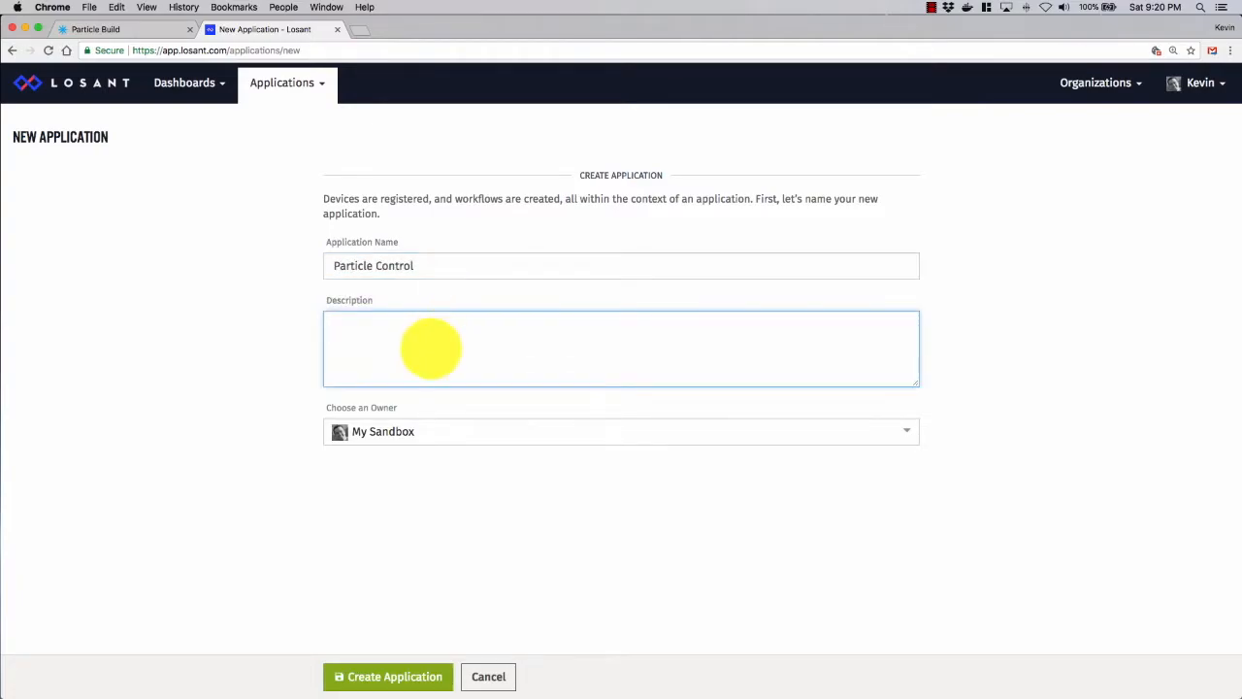
click(388, 676)
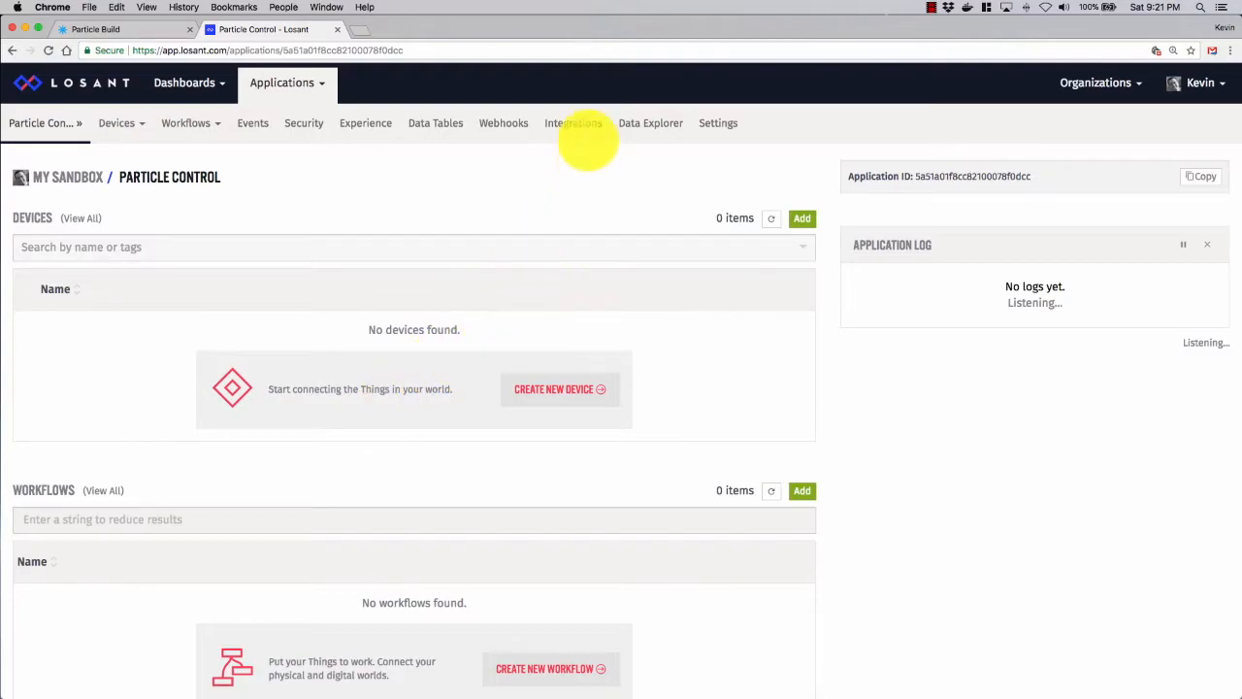
Start a new integration in the Particle Control application, named Particle, with the integration type Particle.
click(576, 122)
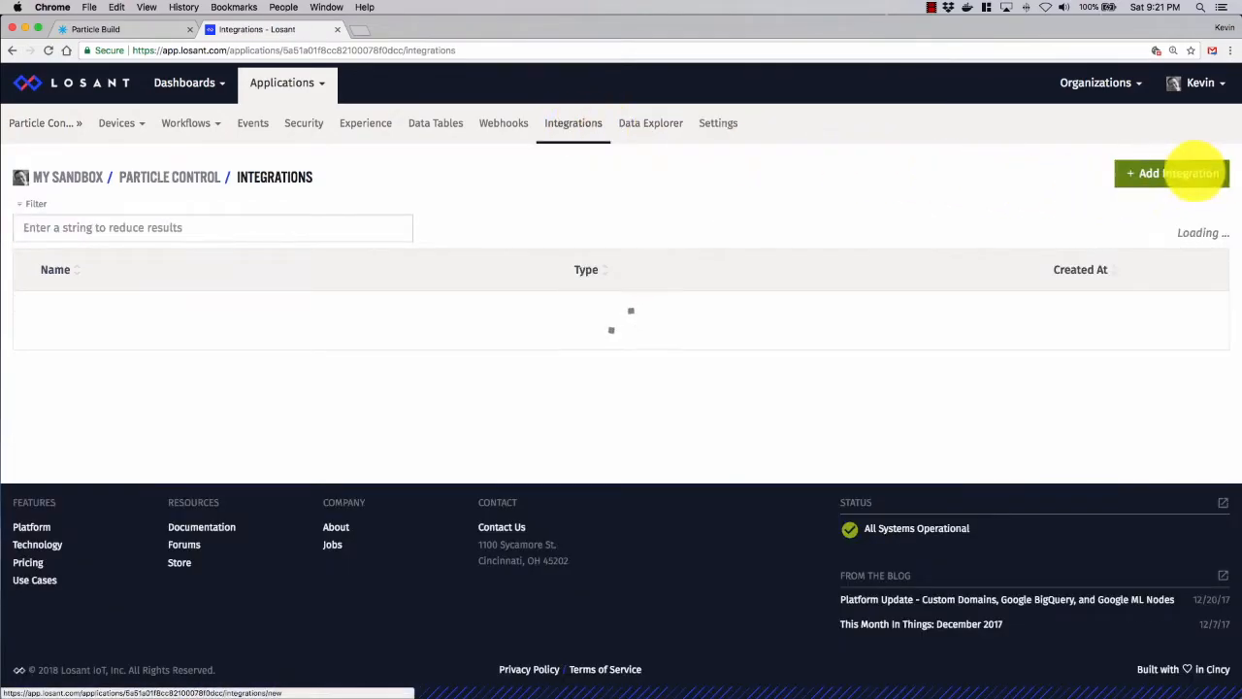
click(1176, 173)
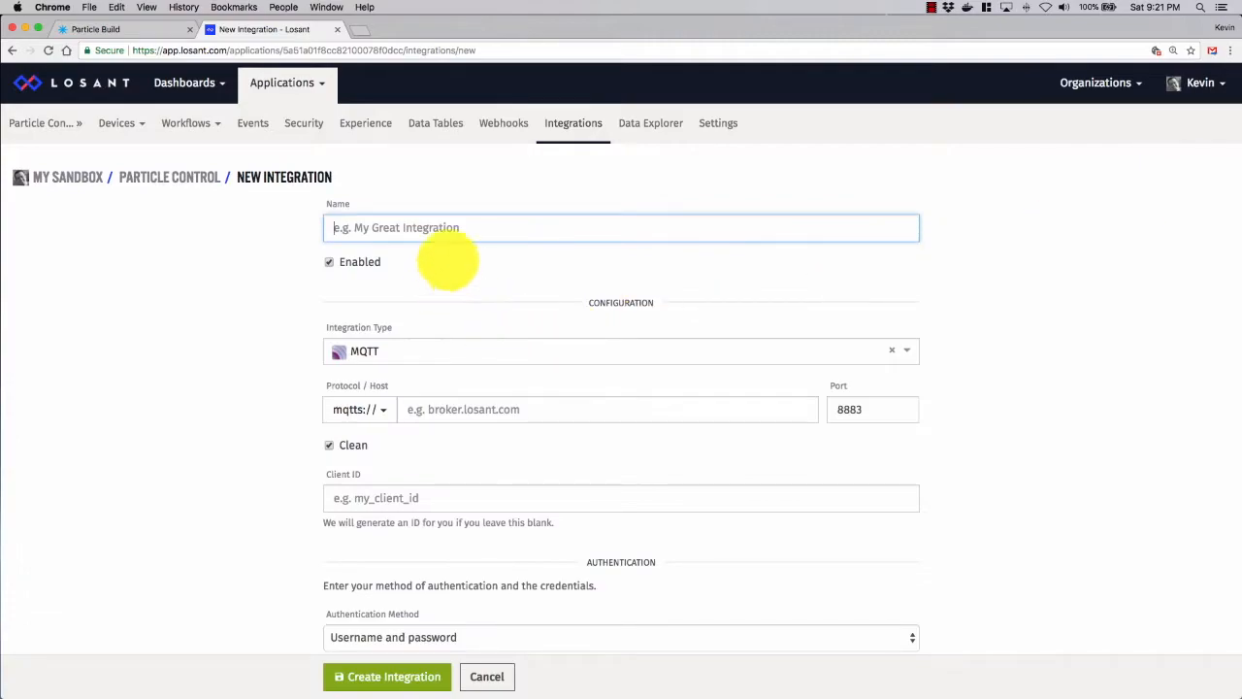
click(459, 227)
text(Particle)
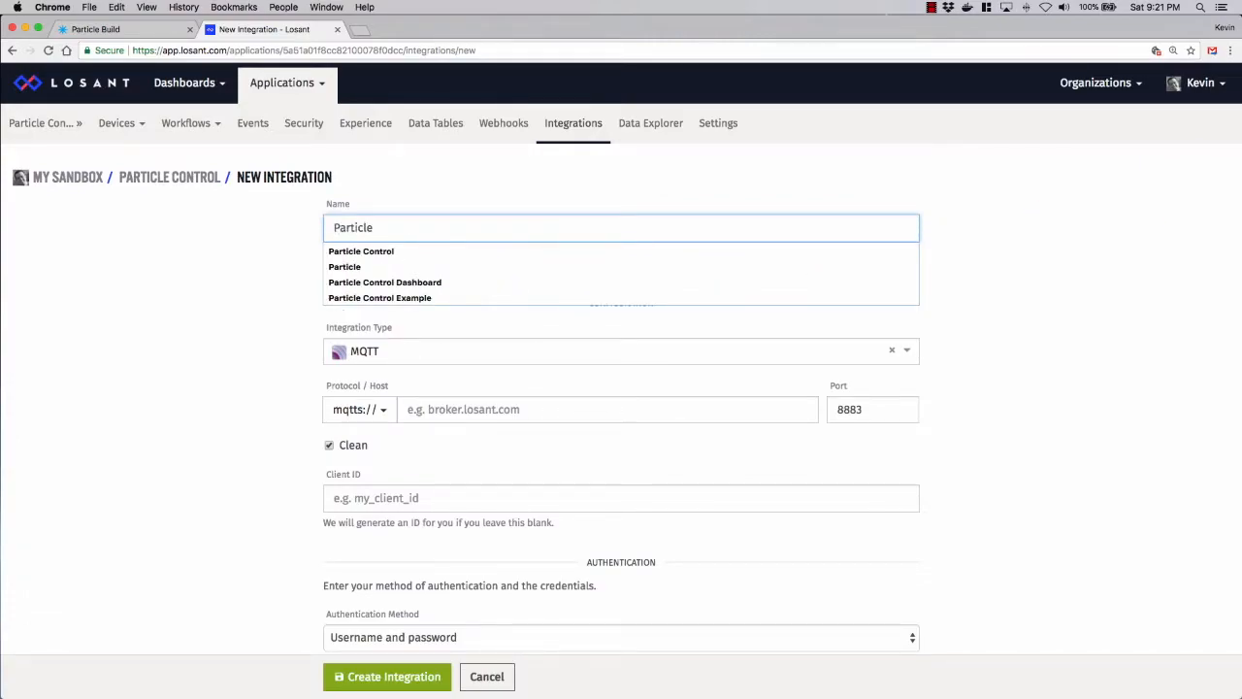
key(Tab)
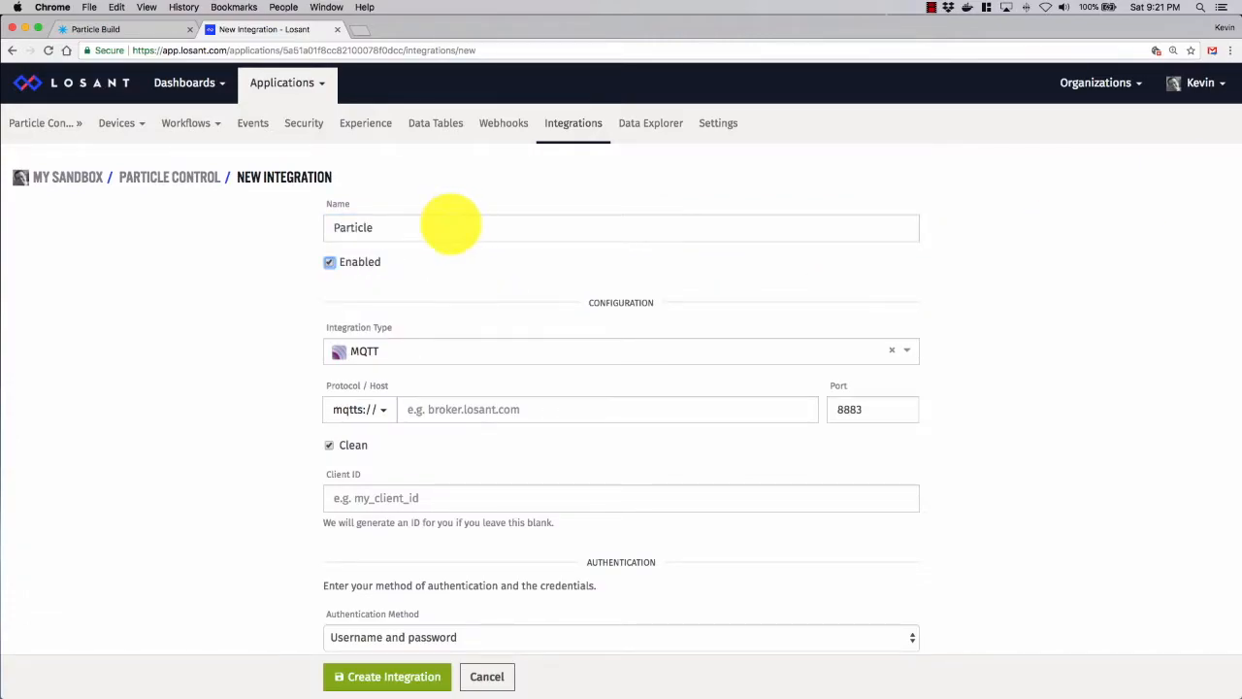
click(388, 351)
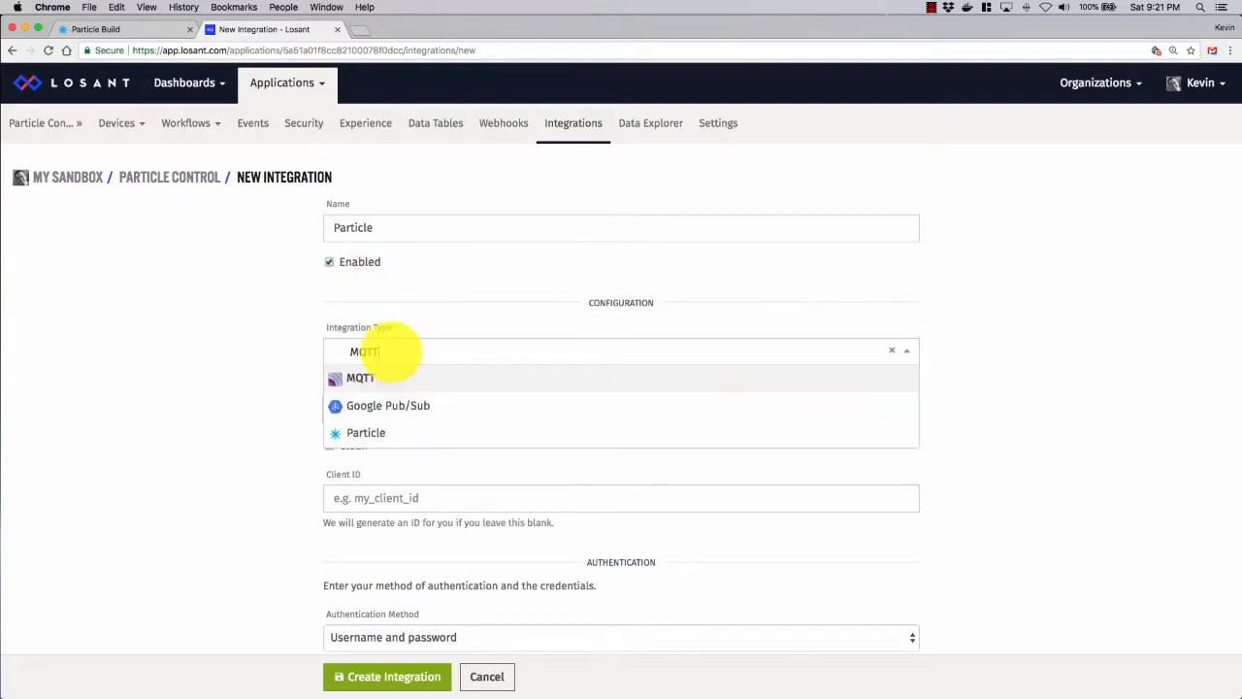
click(373, 432)
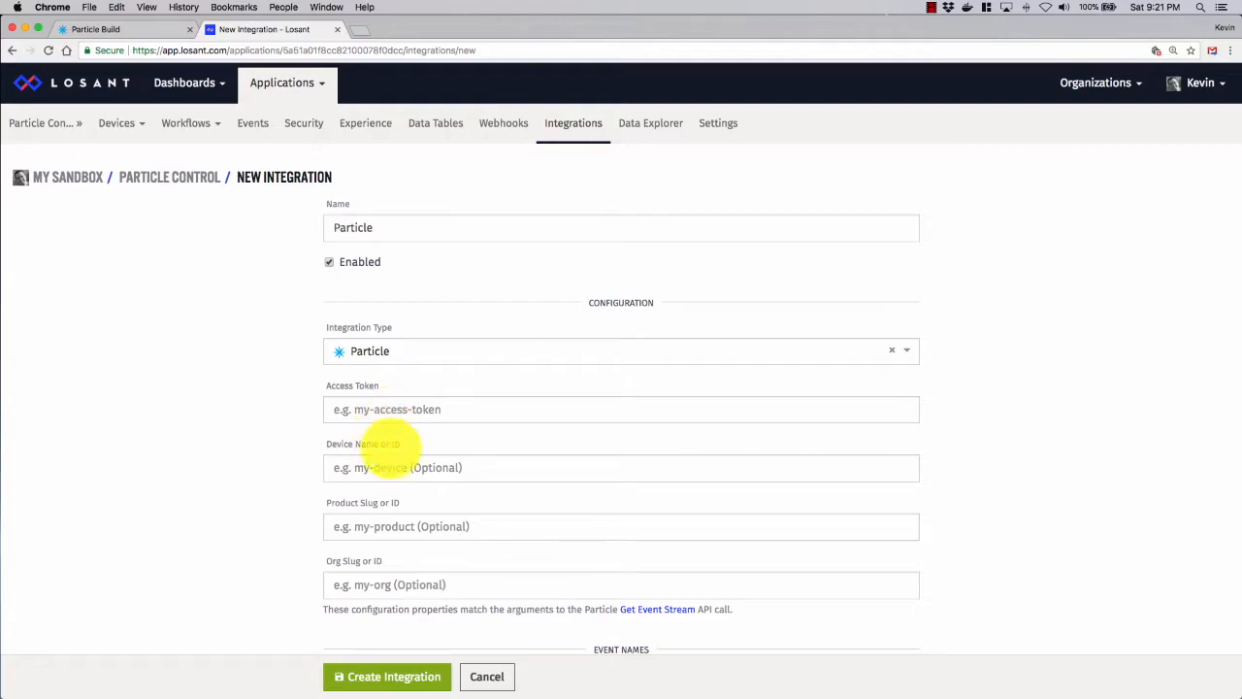
Copy the access token from the Particle Build settings and paste it into the integration's Access Token field in Losant.
click(388, 410)
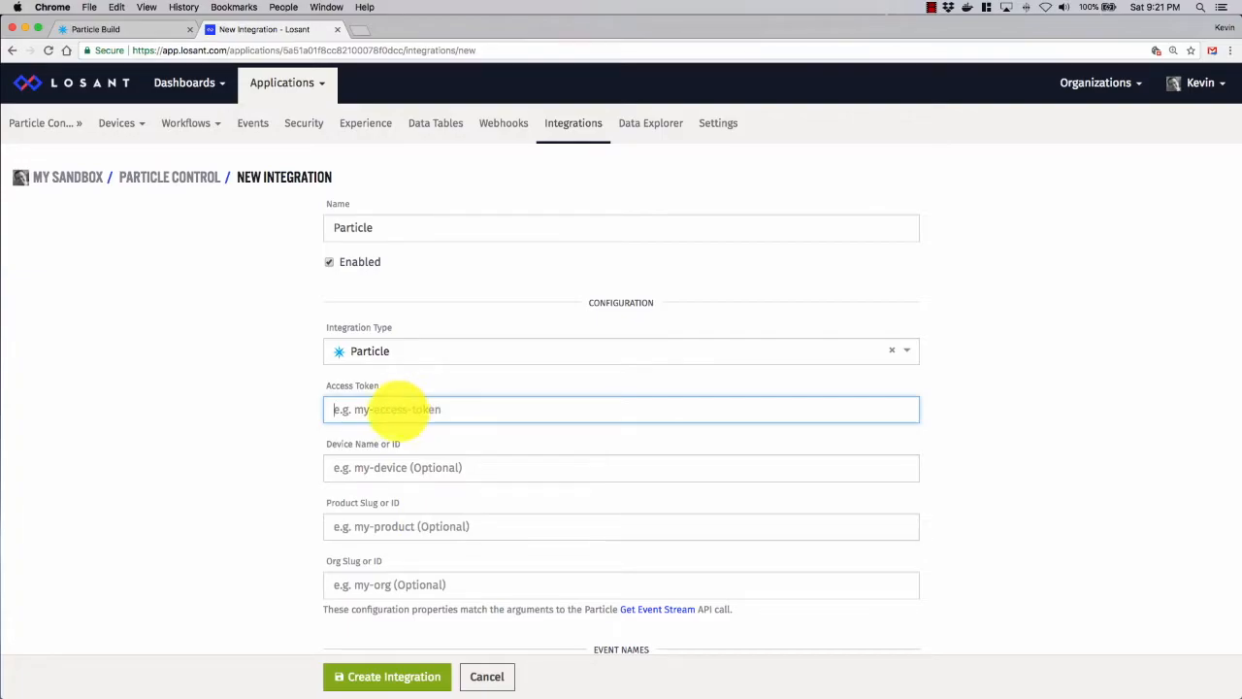
click(135, 30)
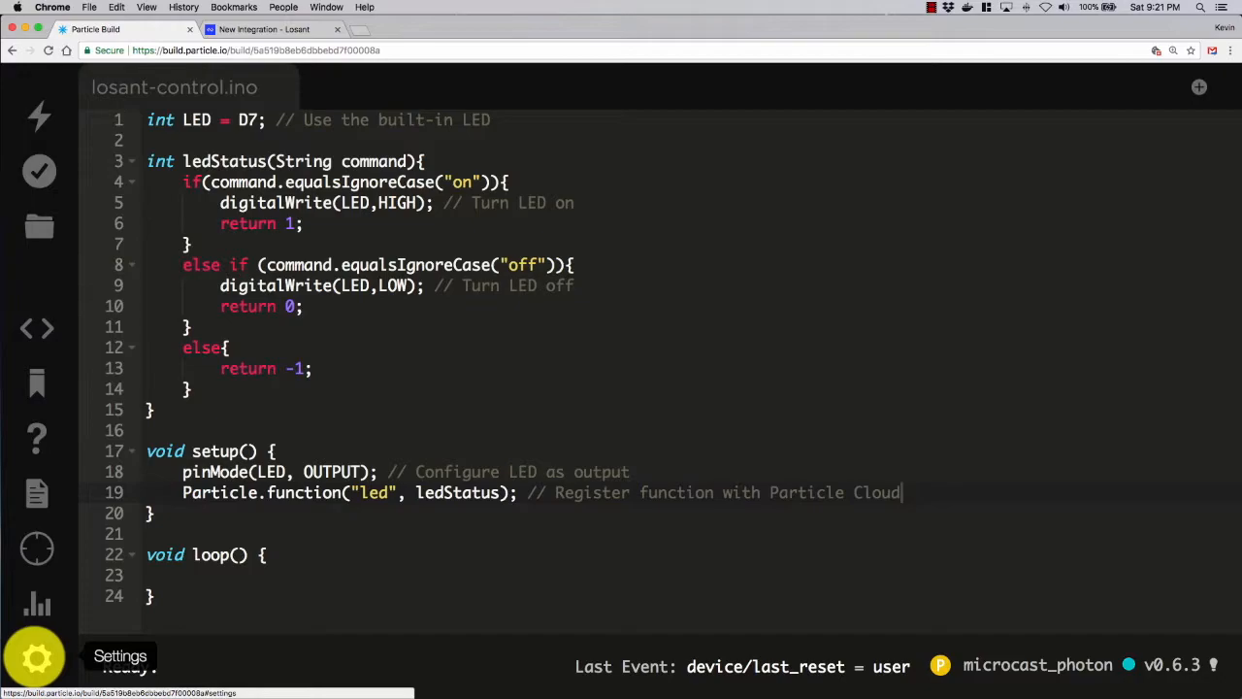
click(36, 658)
drag(206, 423, 117, 398)
key(super+c)
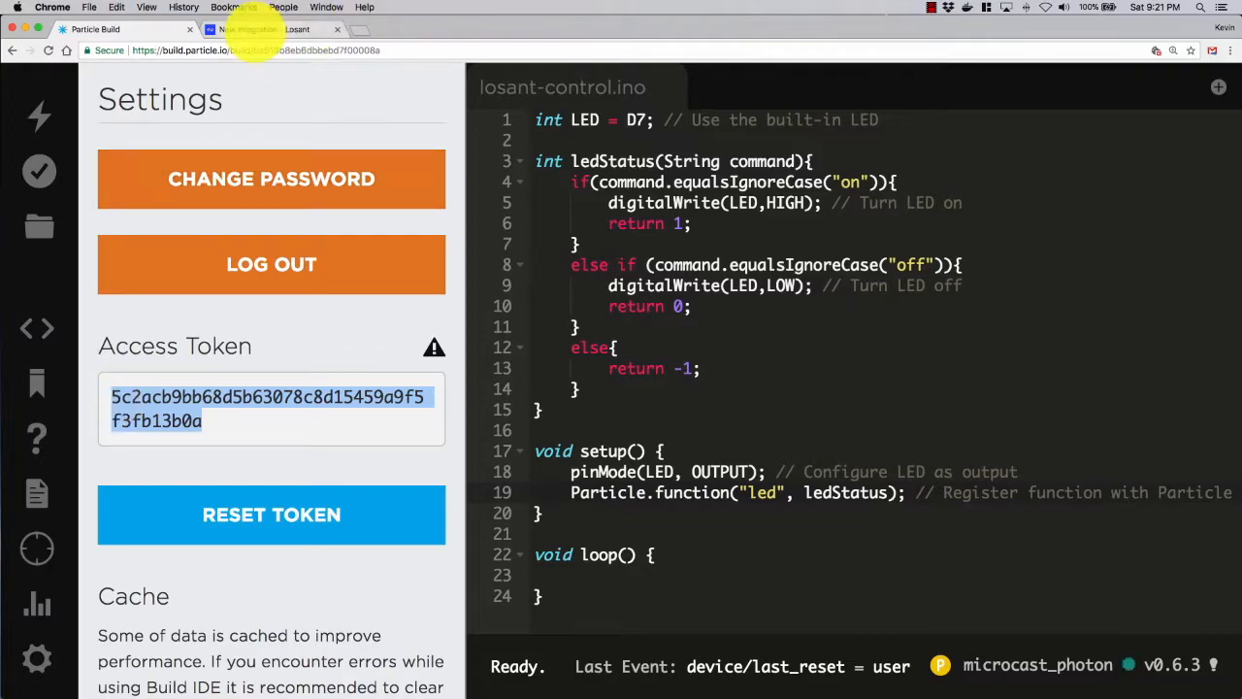
click(248, 28)
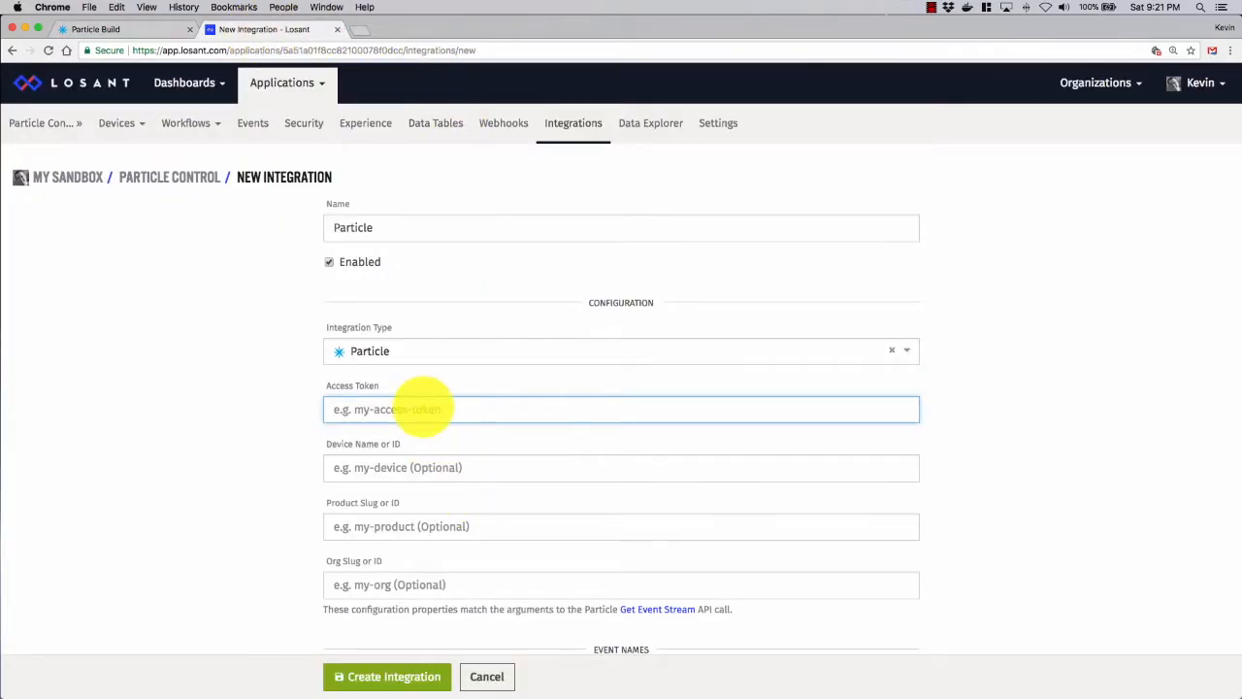
click(424, 408)
key(super+v)
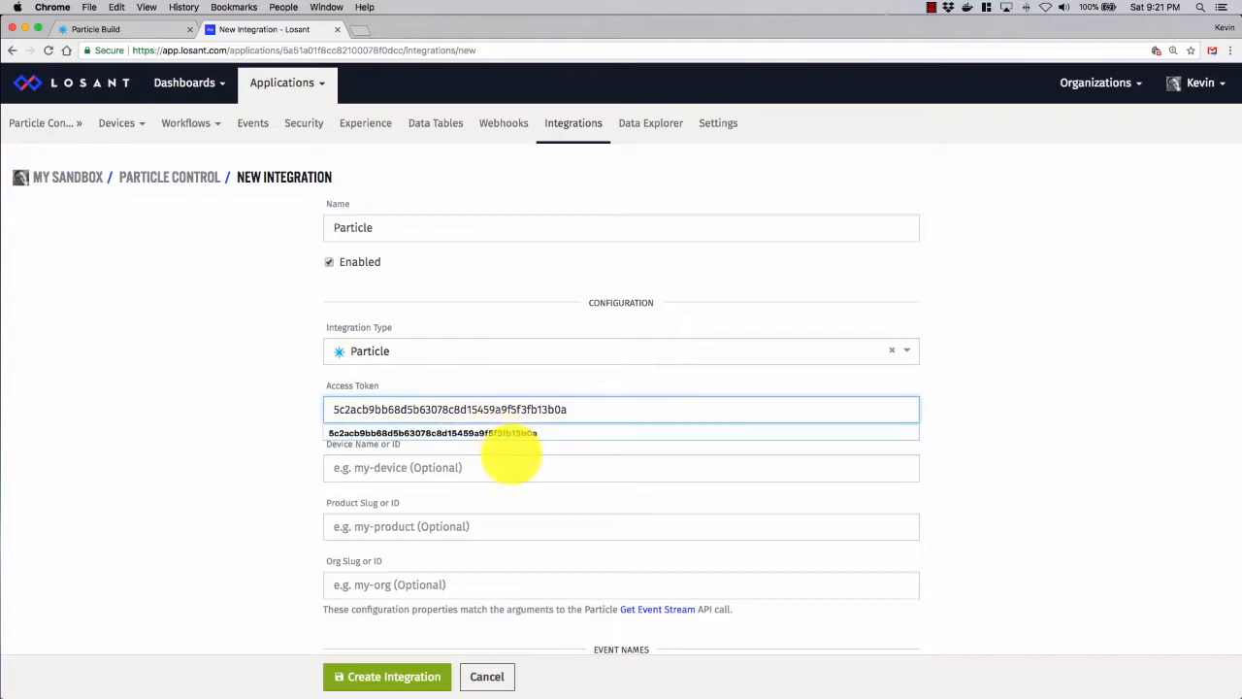
Set the integration's device name to microcast_photon and create the integration without a product, organization or event names.
click(511, 465)
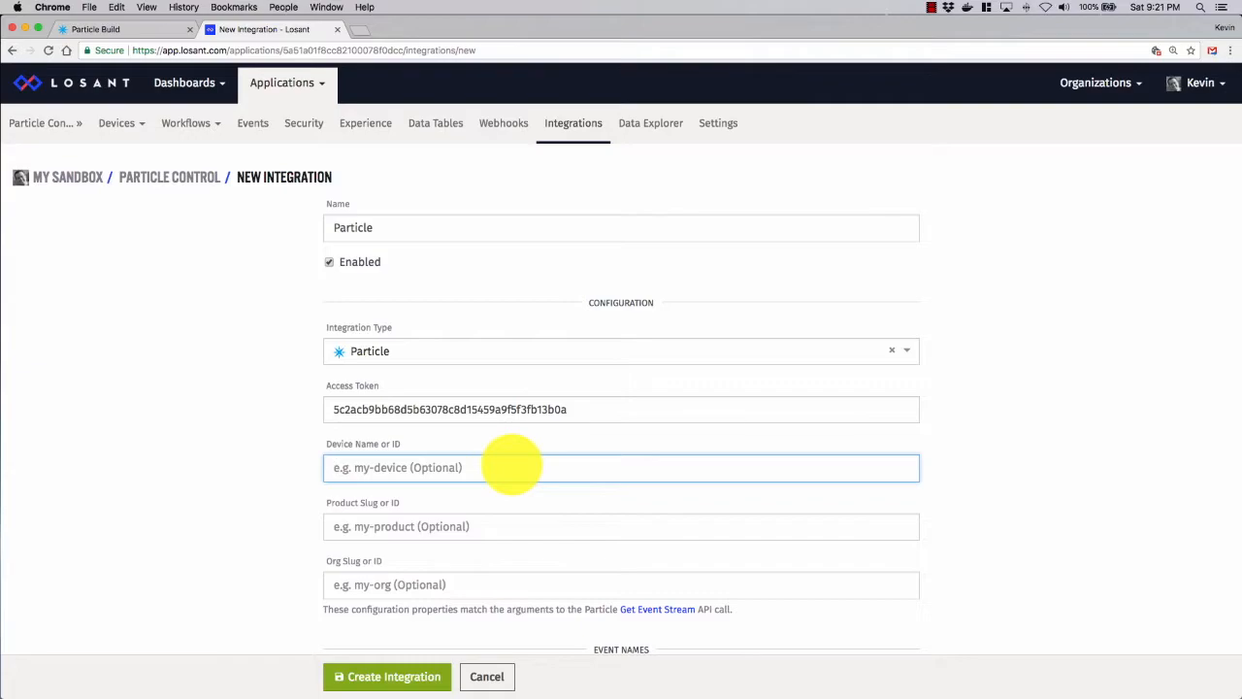
text(mine)
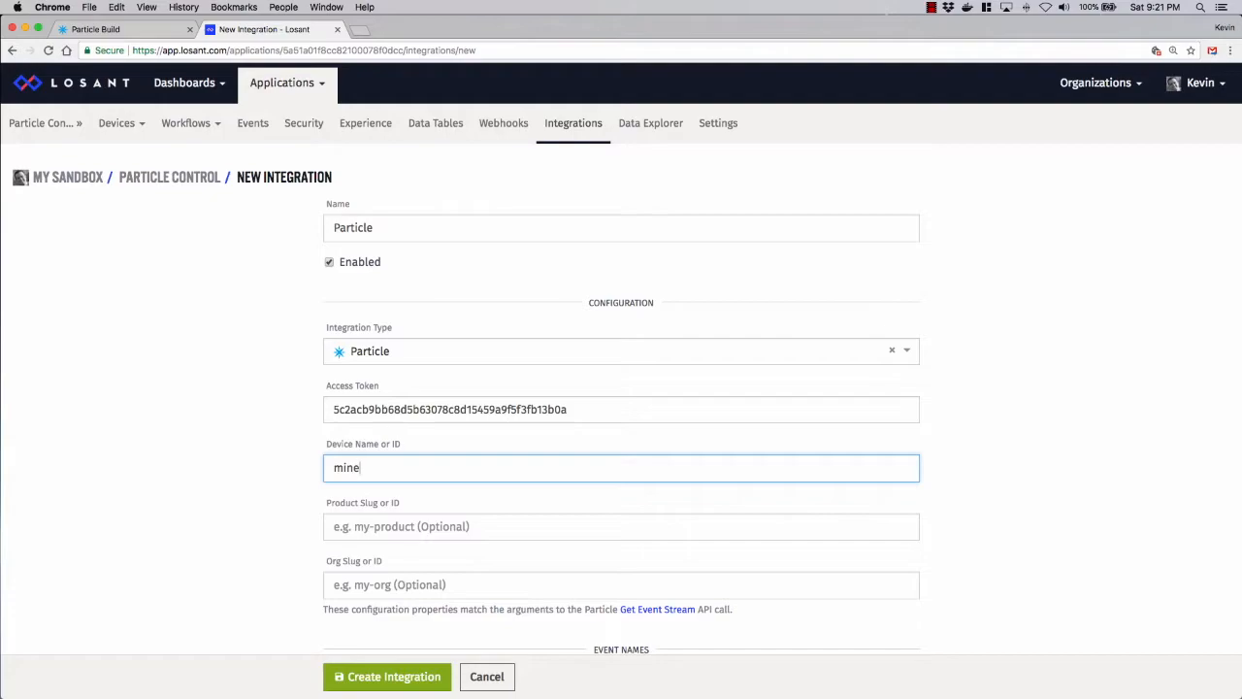
key(BackSpace)
key(BackSpace)
key(BackSpace)
key(BackSpace)
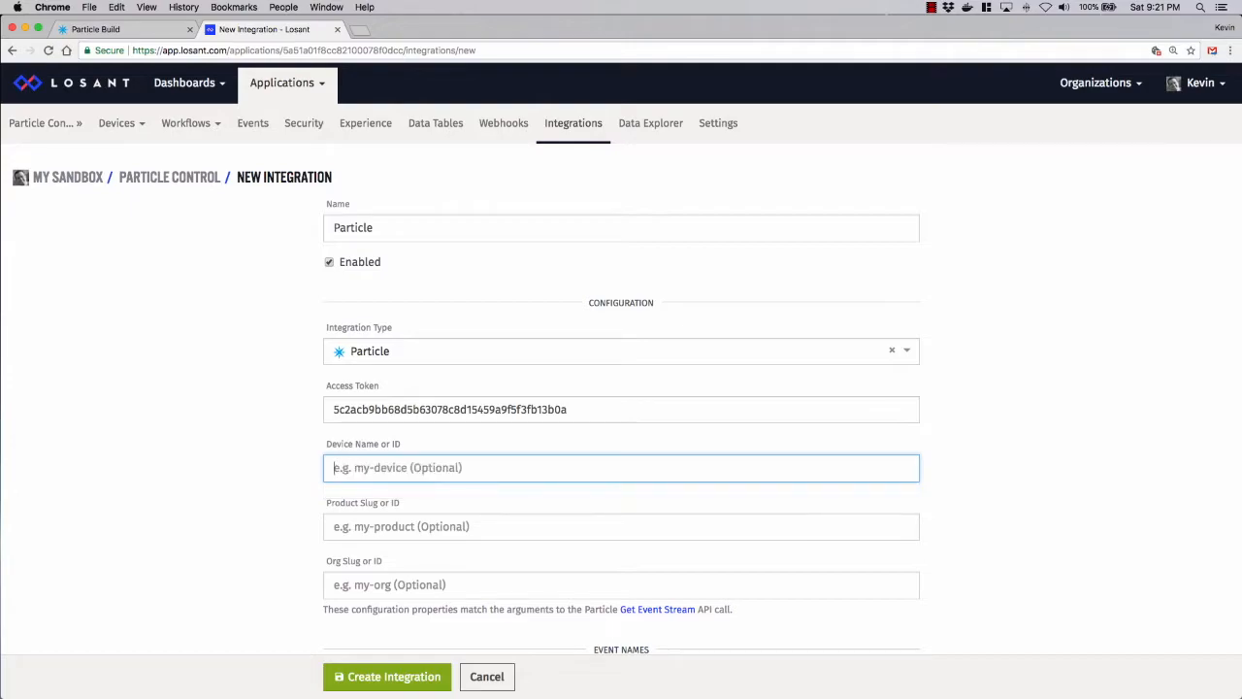
key(Down)
key(Down)
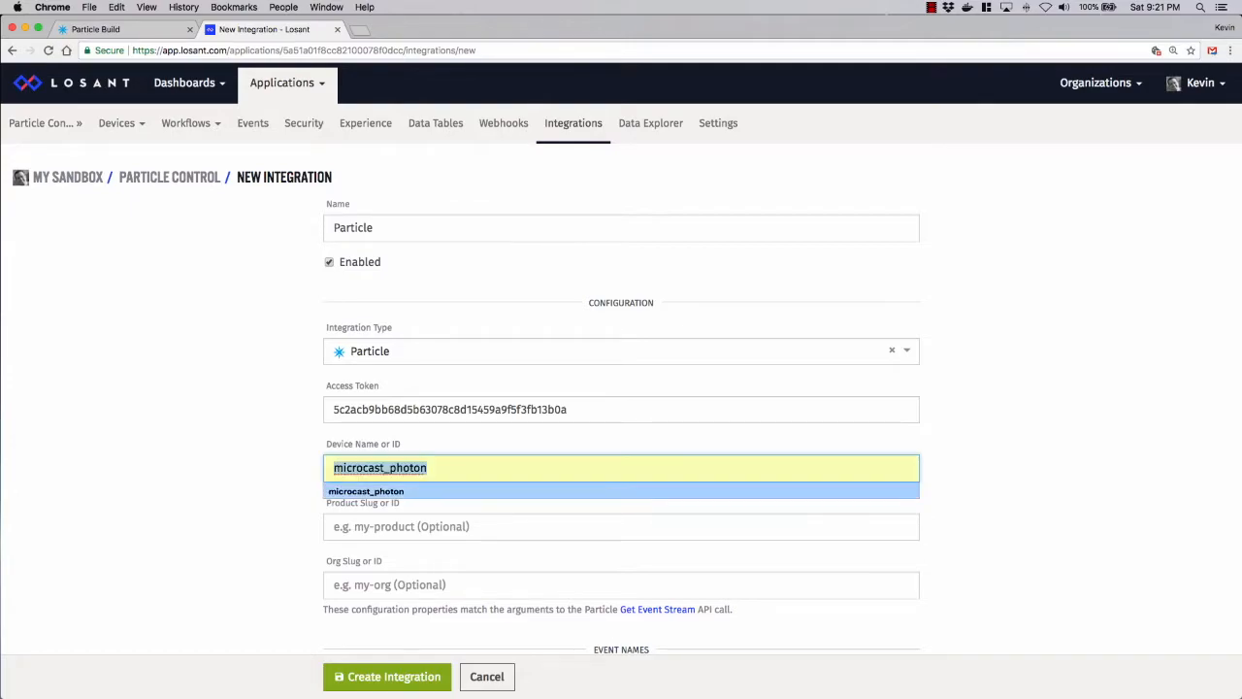
key(Tab)
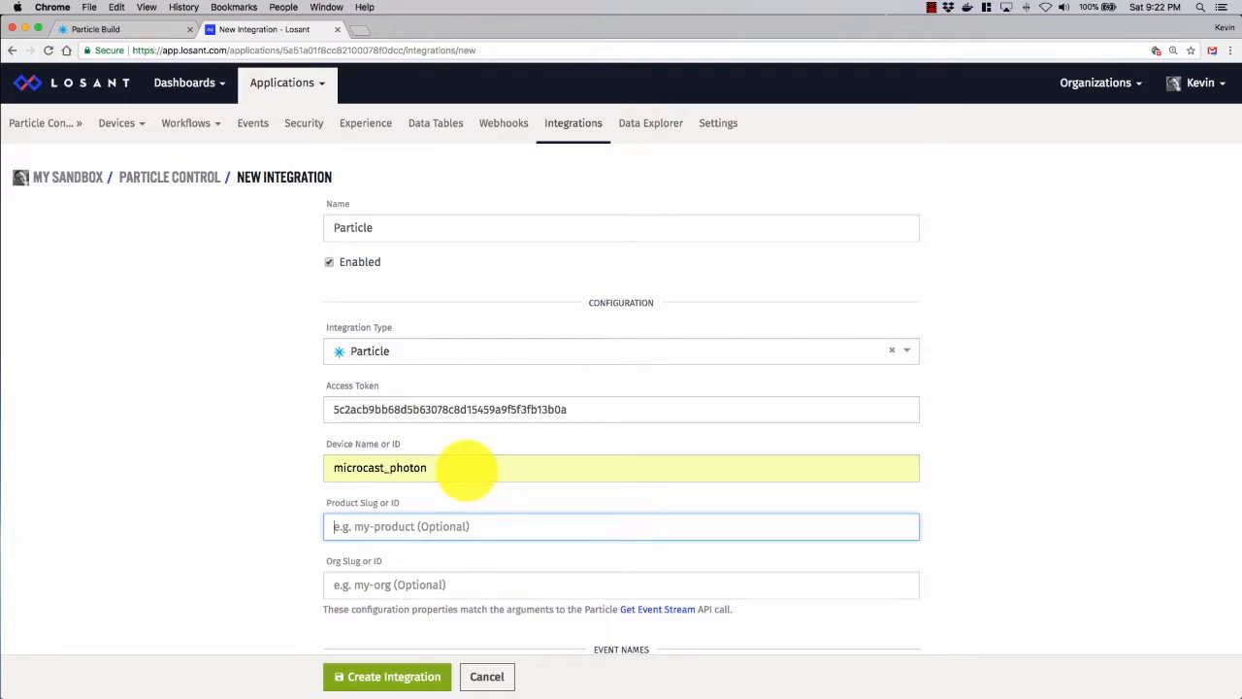
scroll(465, 468, down, 1)
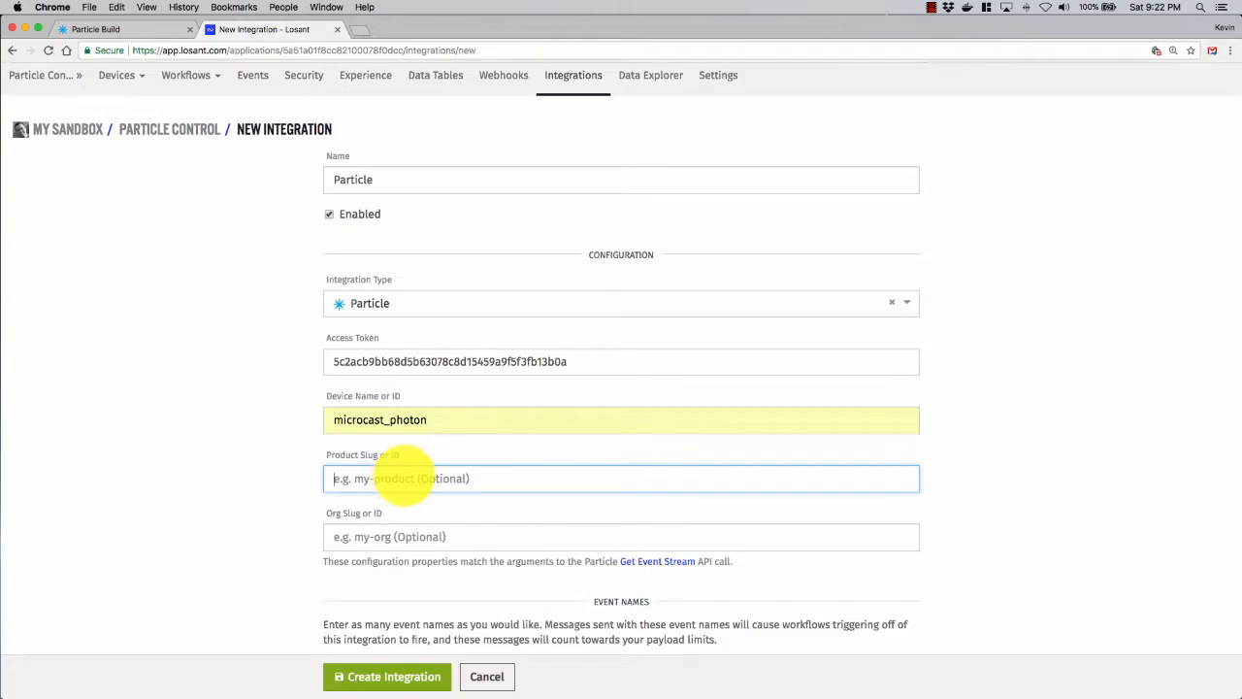
scroll(402, 475, down, 1)
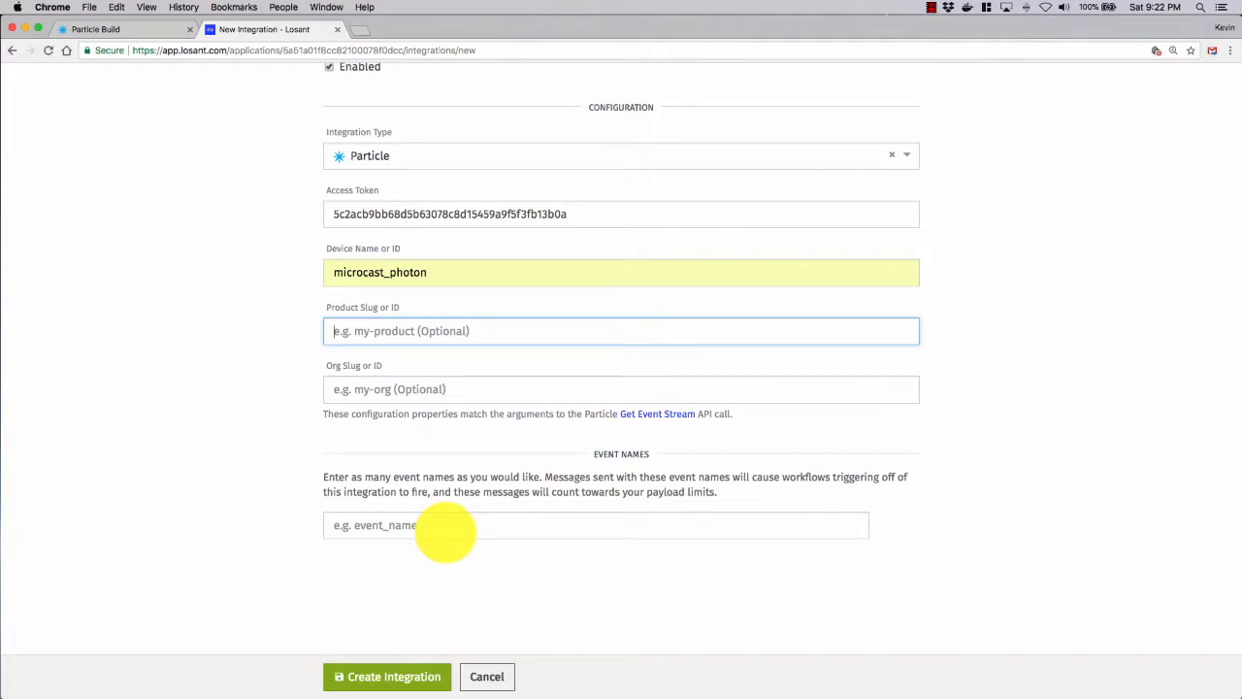
click(396, 685)
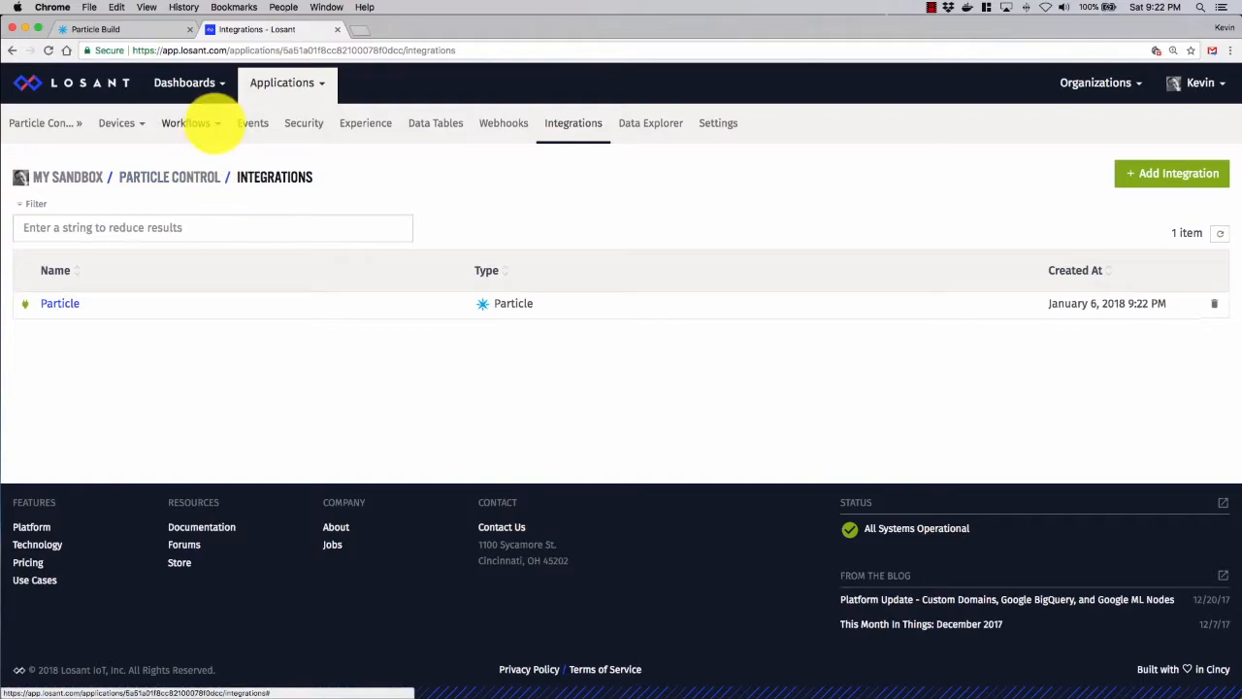
Create a new workflow named Control LED in the Particle Control application.
click(213, 124)
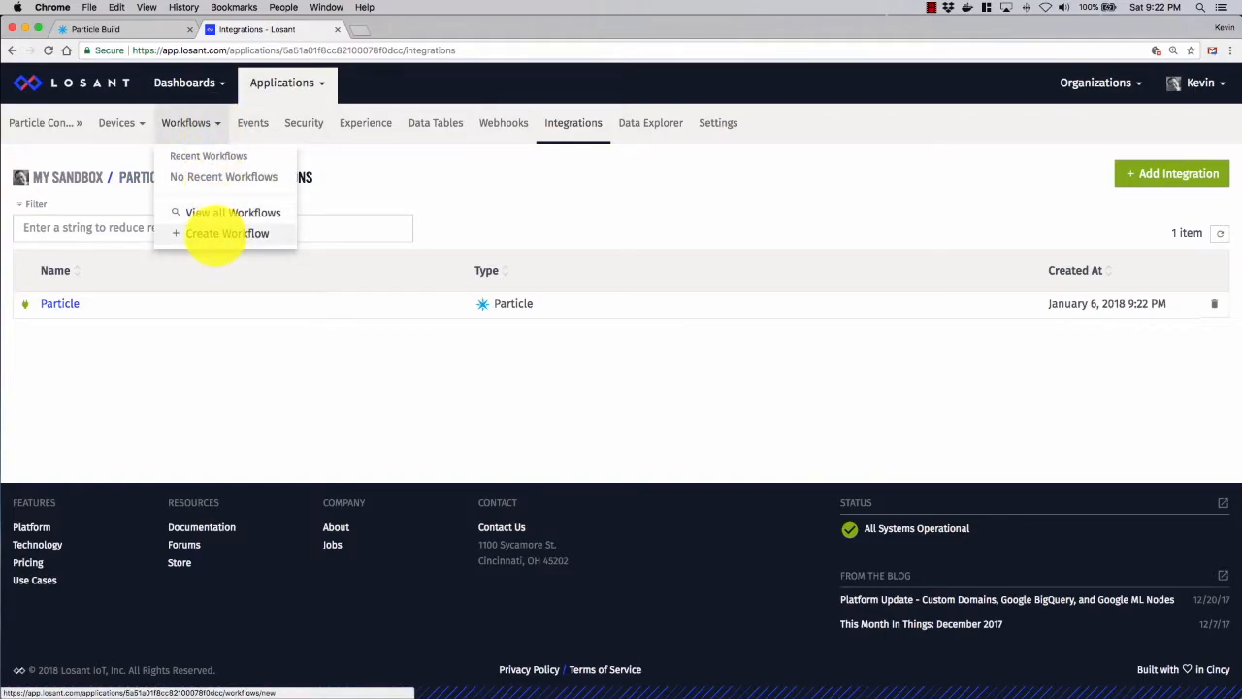
click(216, 233)
click(441, 306)
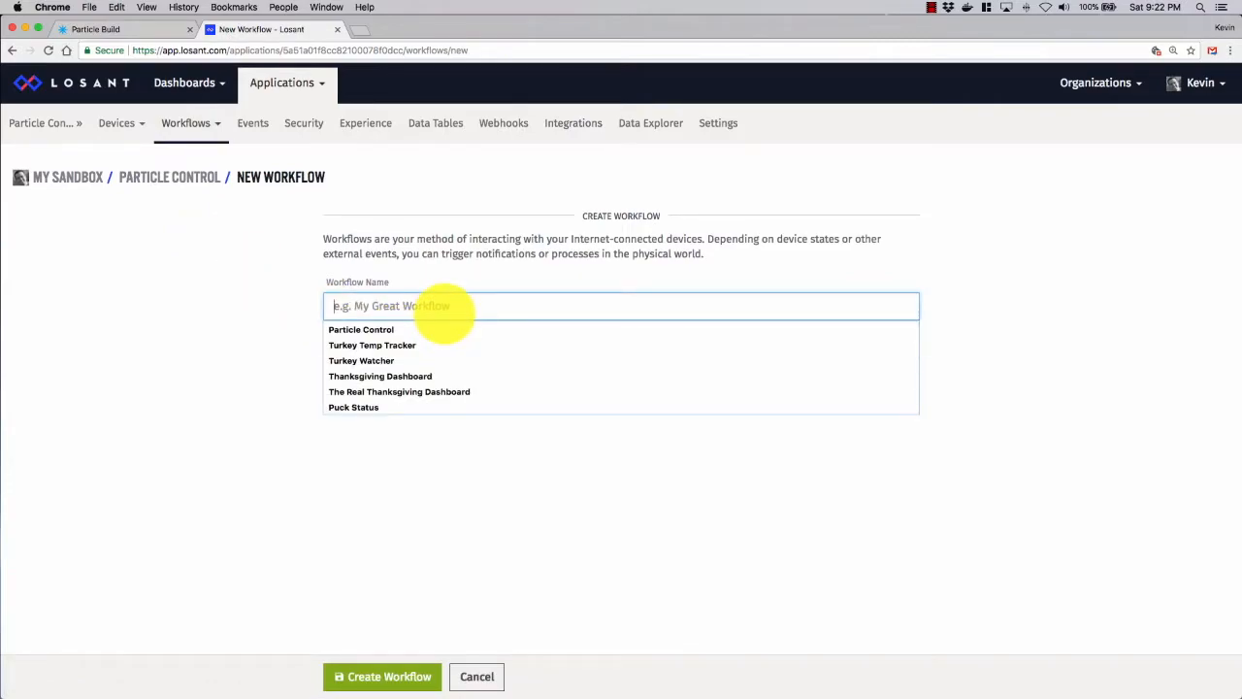
text(Partic)
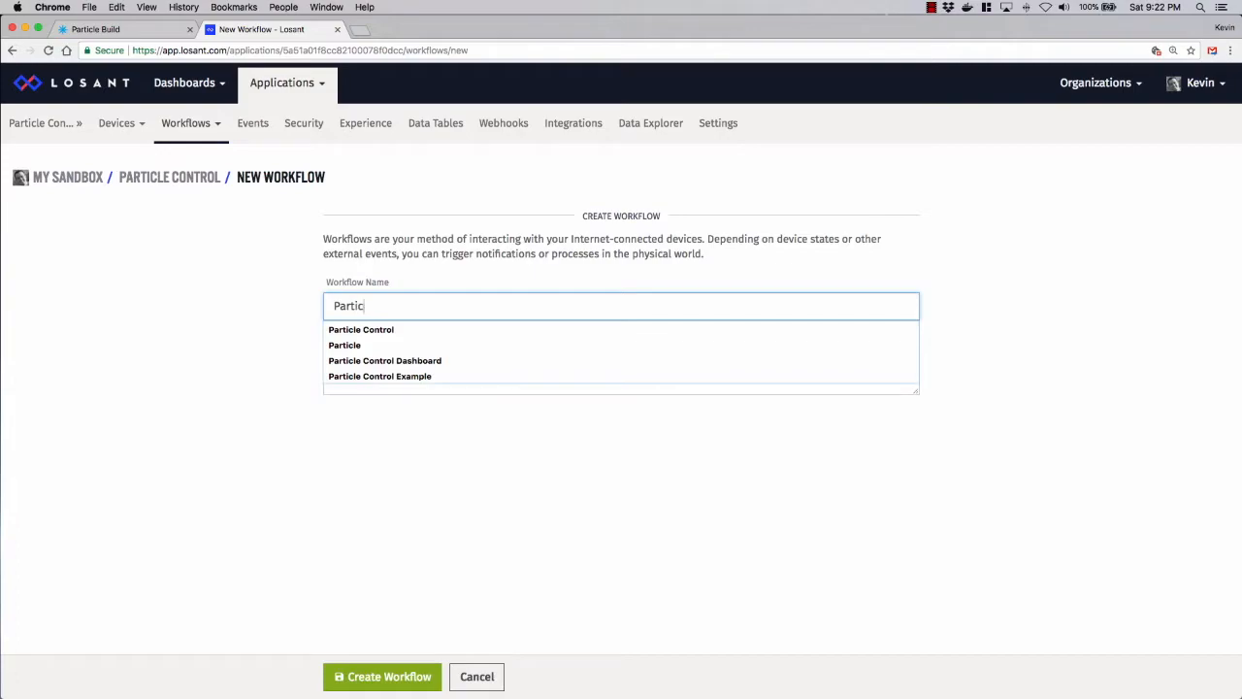
key(BackSpace)
key(BackSpace)
key(BackSpace)
text(Contro)
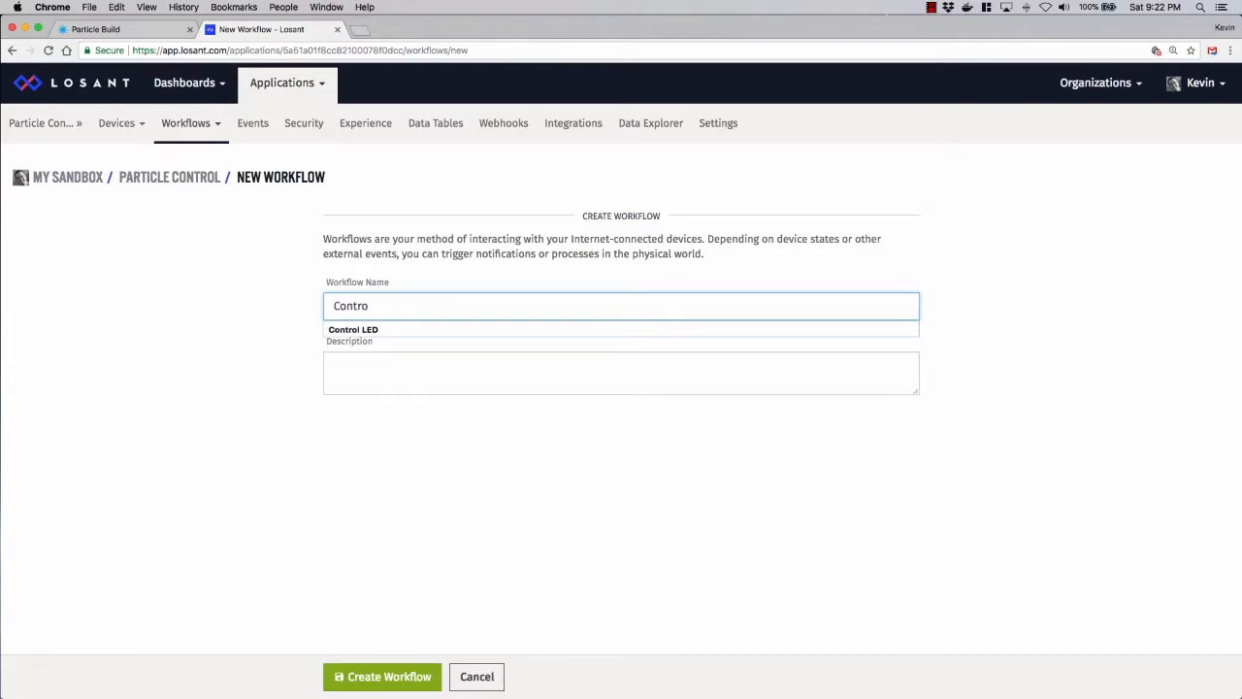
key(Down)
key(Tab)
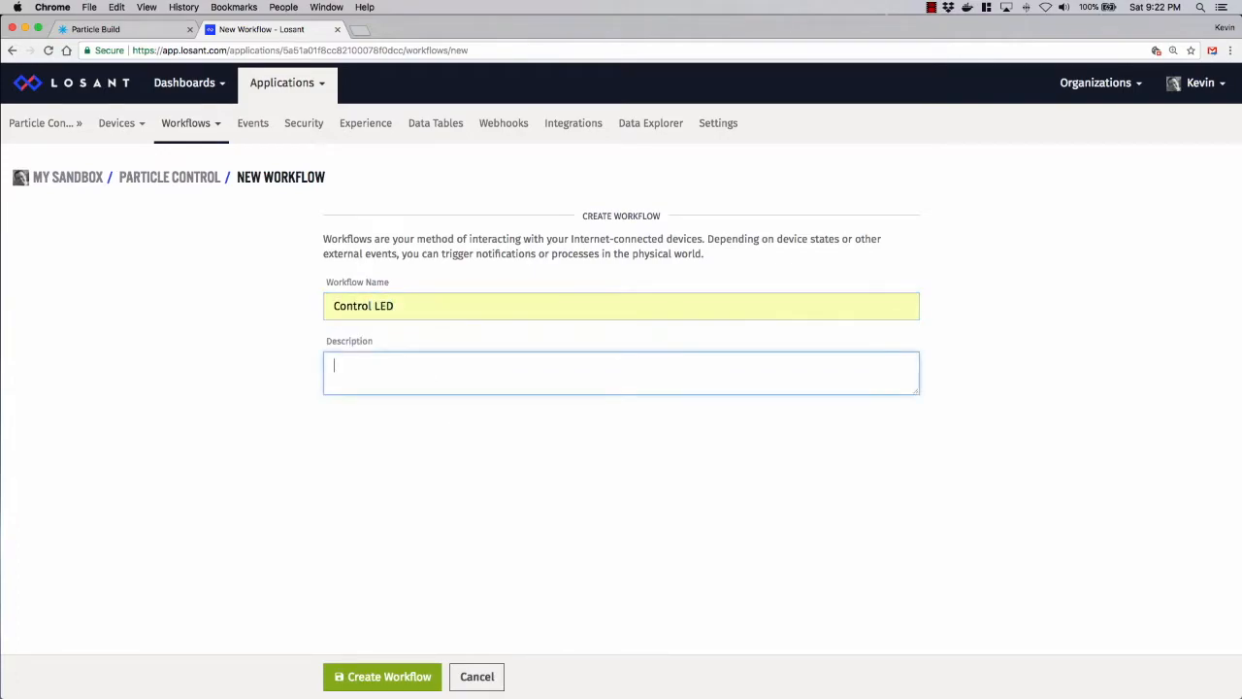
click(387, 676)
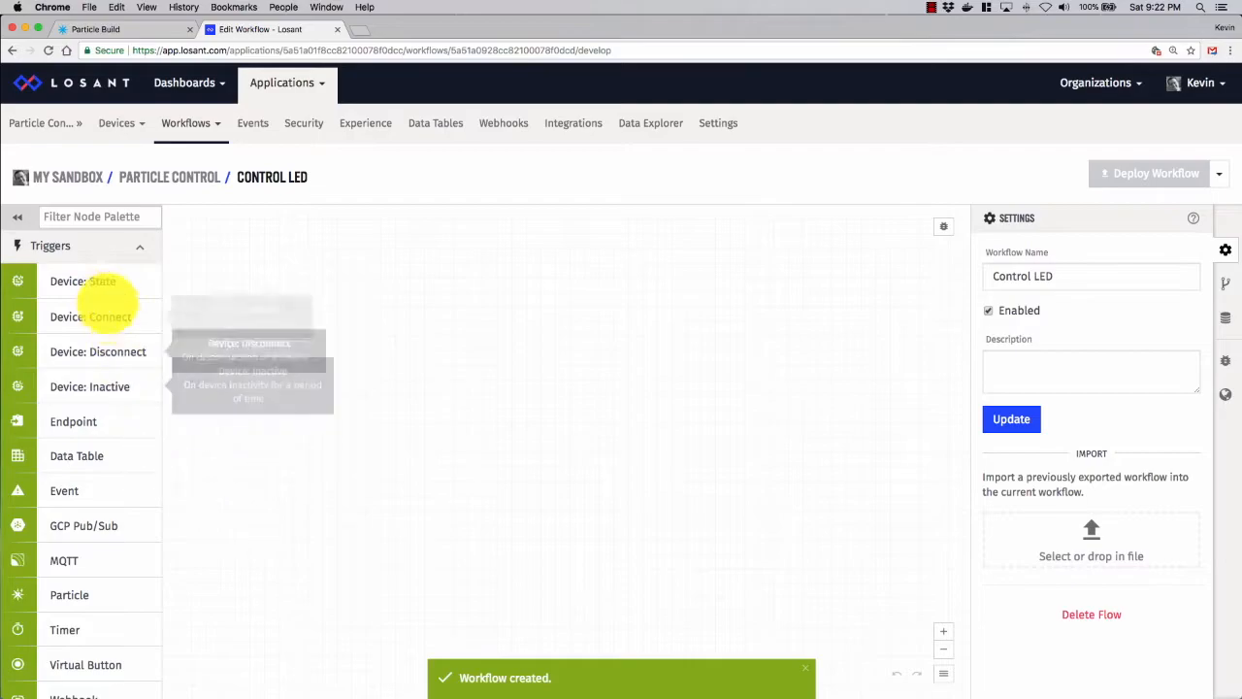
Add a Virtual Button trigger near the top centre of the empty Control LED workflow canvas.
scroll(97, 286, down, 1)
scroll(97, 277, up, 1)
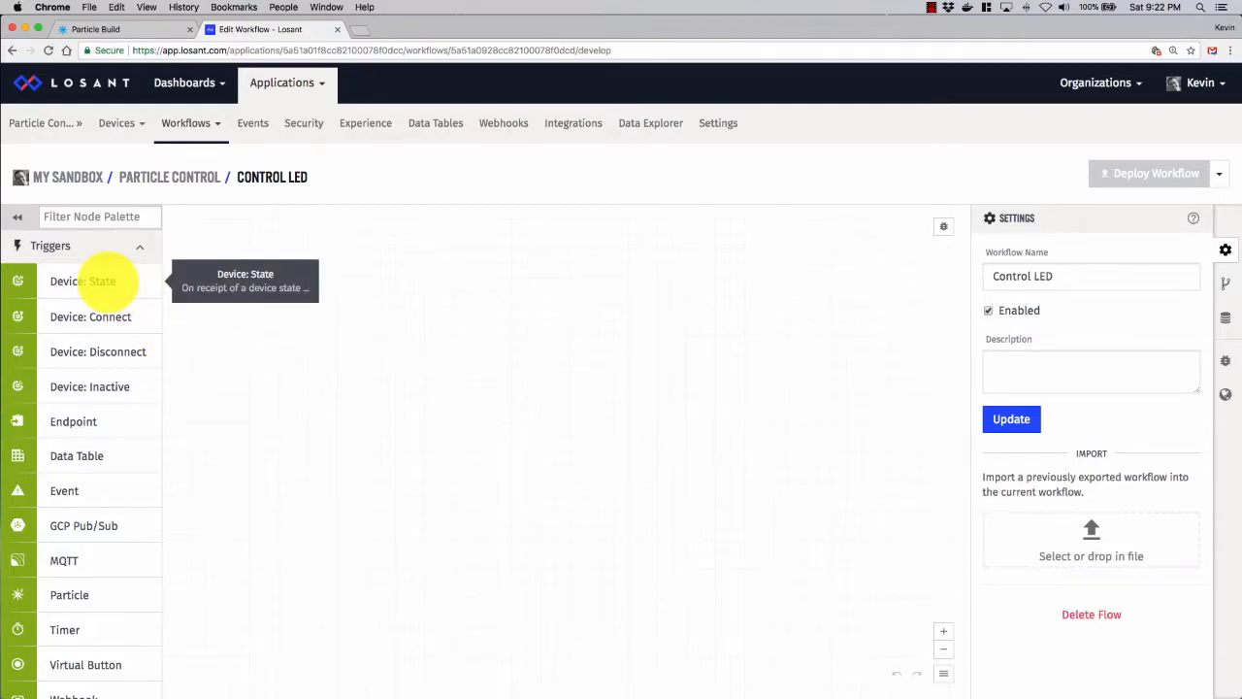
scroll(97, 281, down, 3)
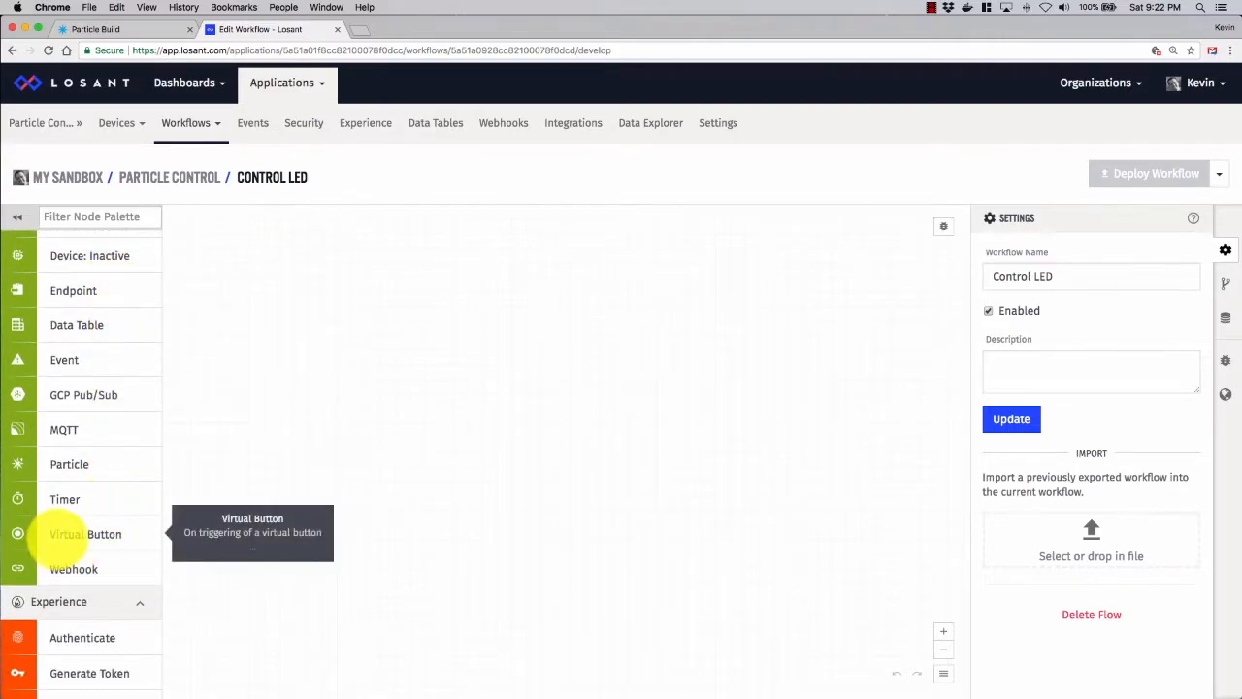
drag(82, 542, 438, 244)
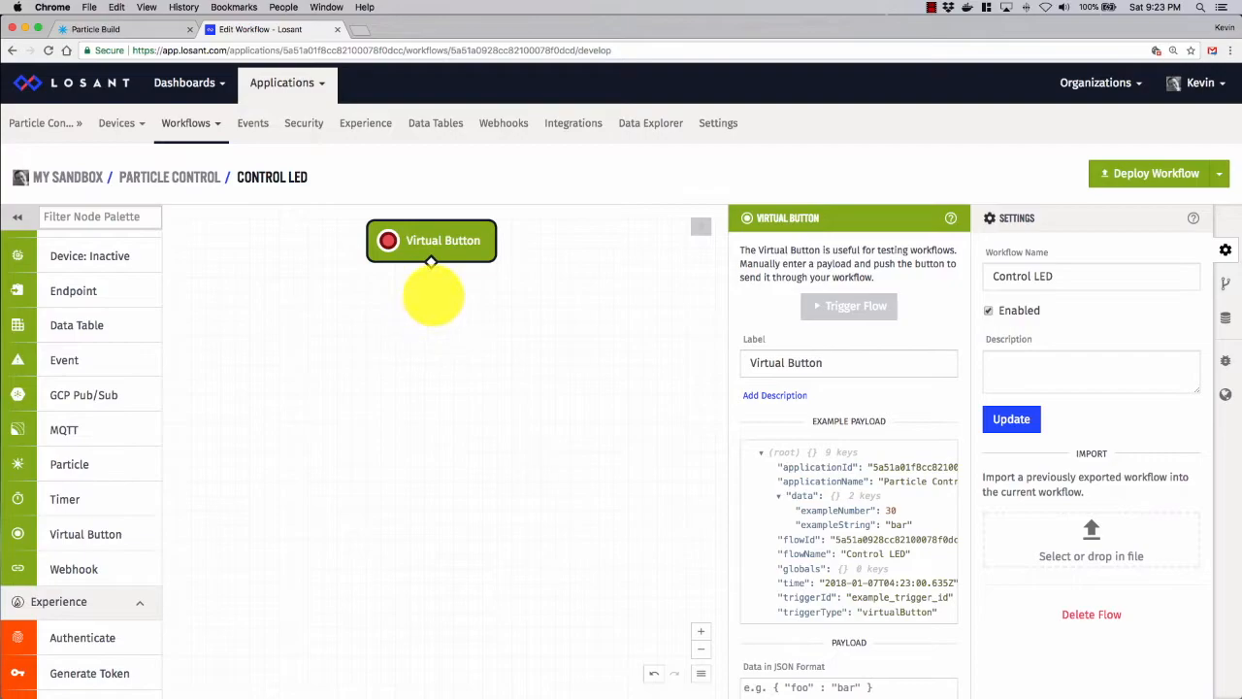
Label the Virtual Button trigger Set LED State.
drag(845, 359, 688, 362)
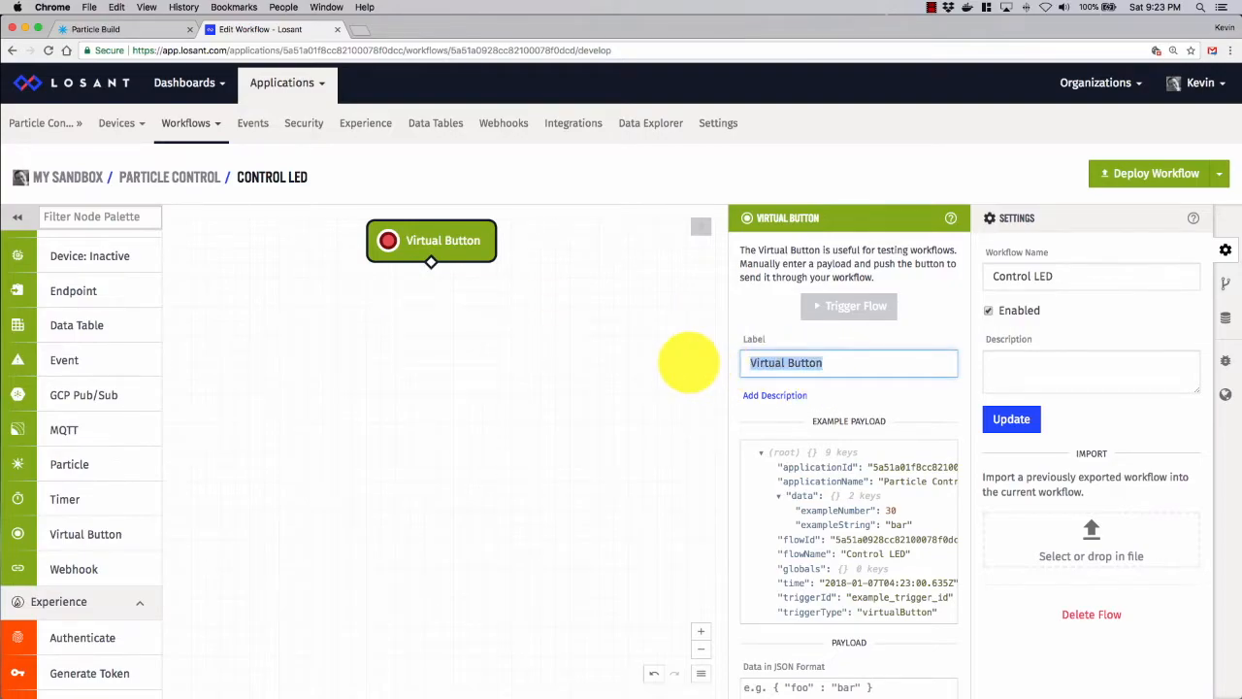
text(Set)
key(Down)
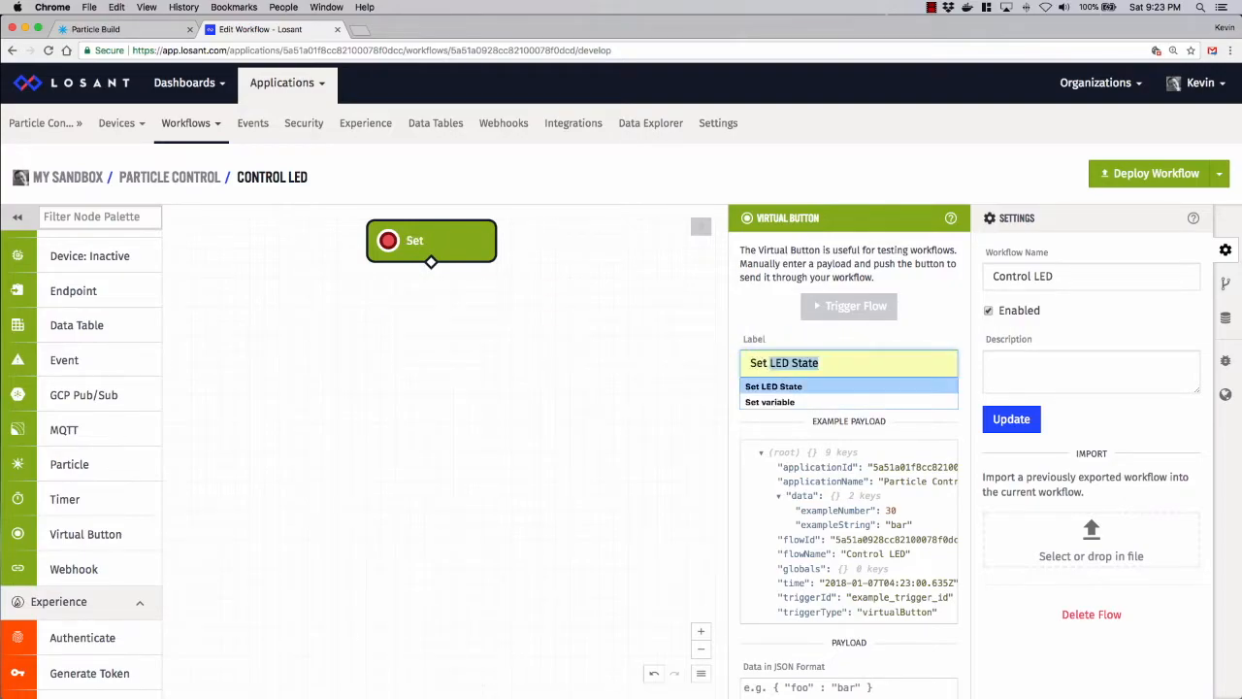
key(Return)
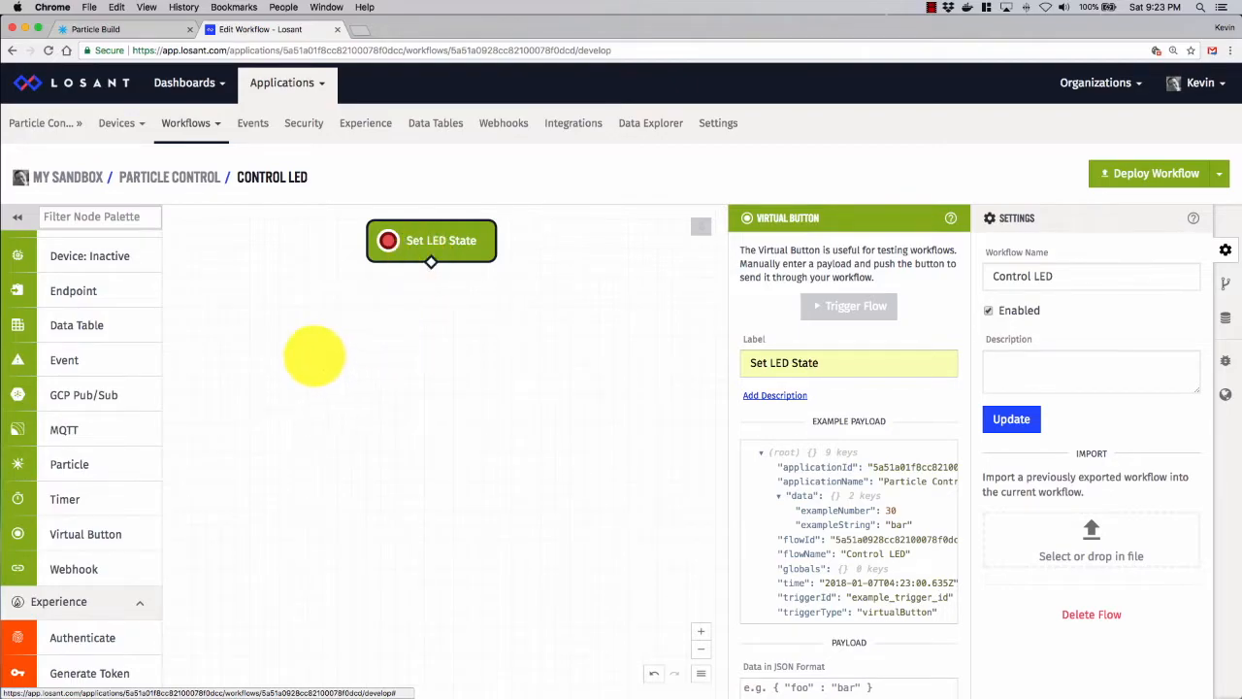
Add a Conditional logic node directly below the Set LED State trigger and connect the trigger's output to it.
scroll(115, 432, down, 3)
scroll(114, 437, down, 6)
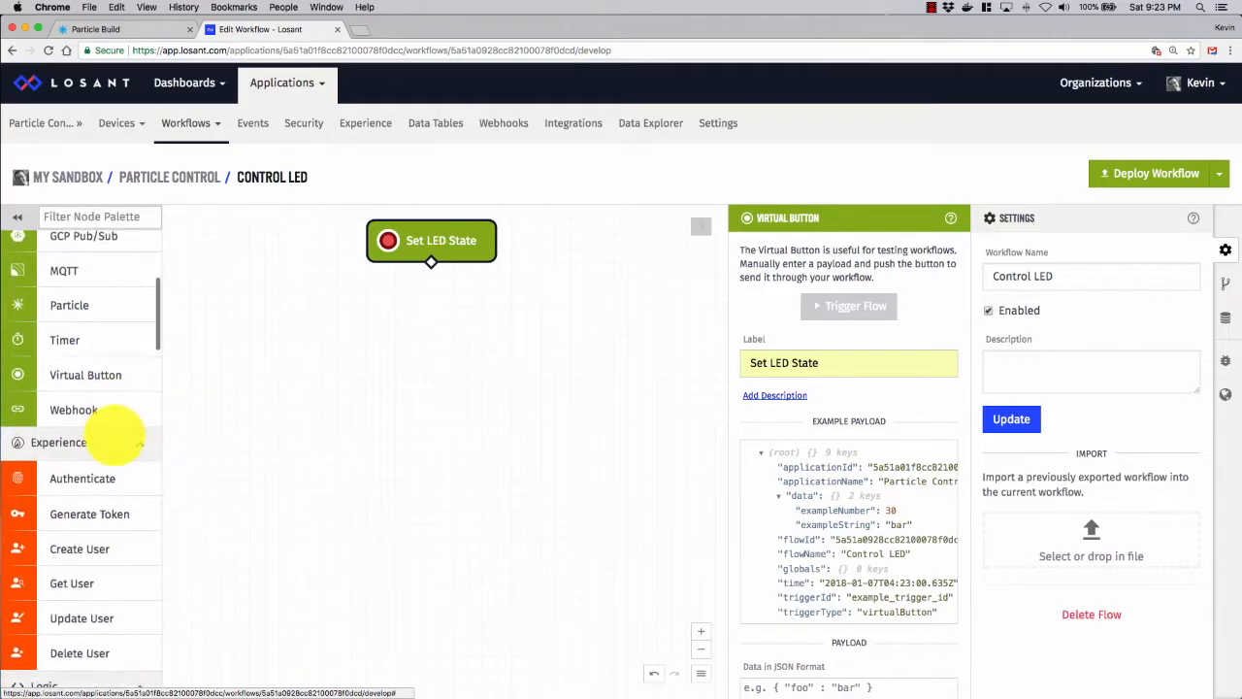
drag(76, 517, 427, 328)
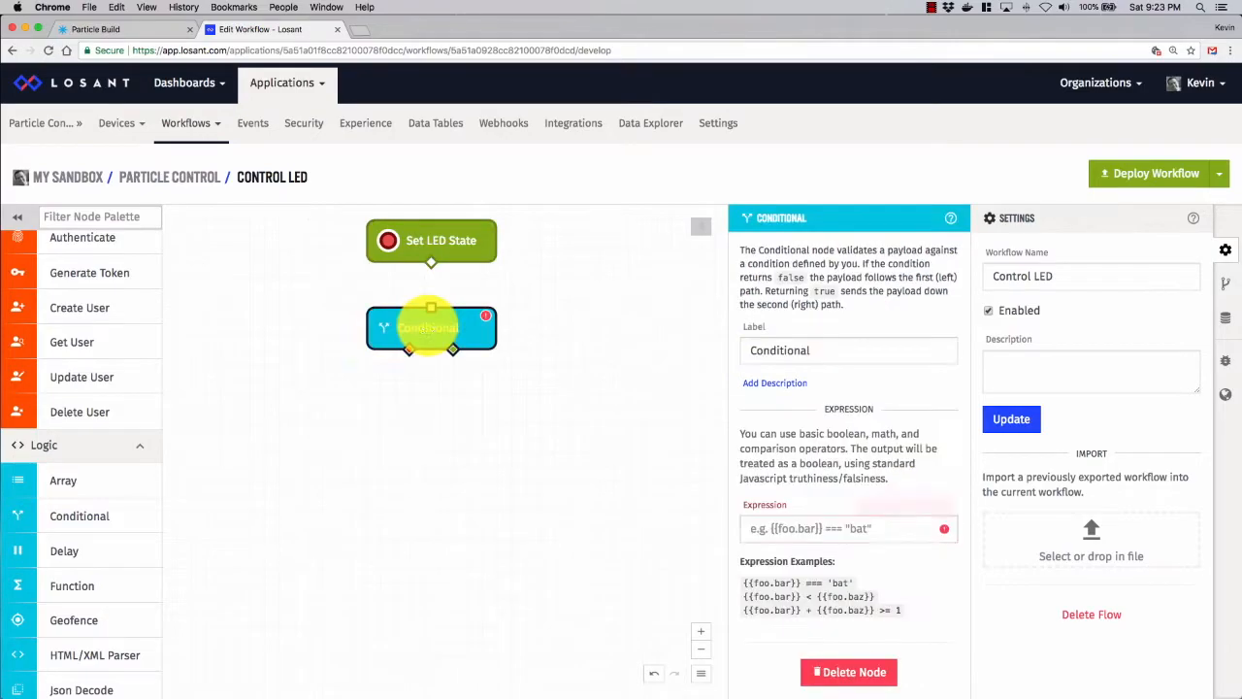
drag(431, 262, 431, 307)
click(431, 309)
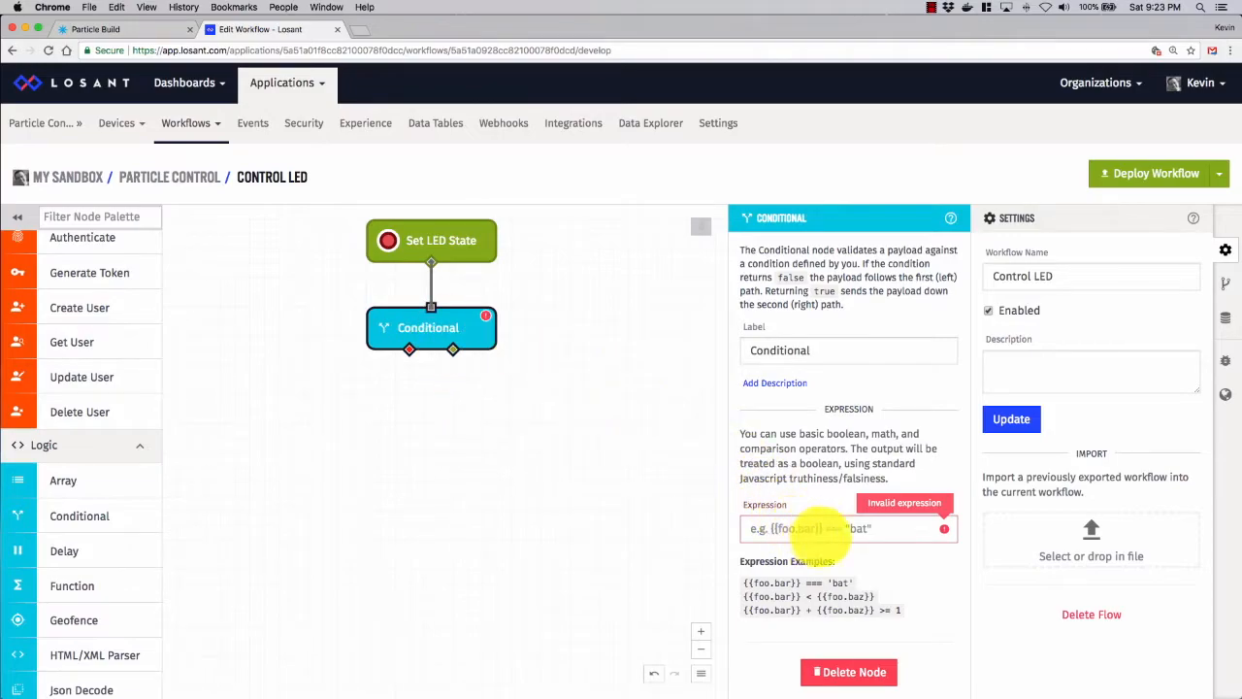
Set the Conditional node's expression to {{data.state}}.
click(810, 528)
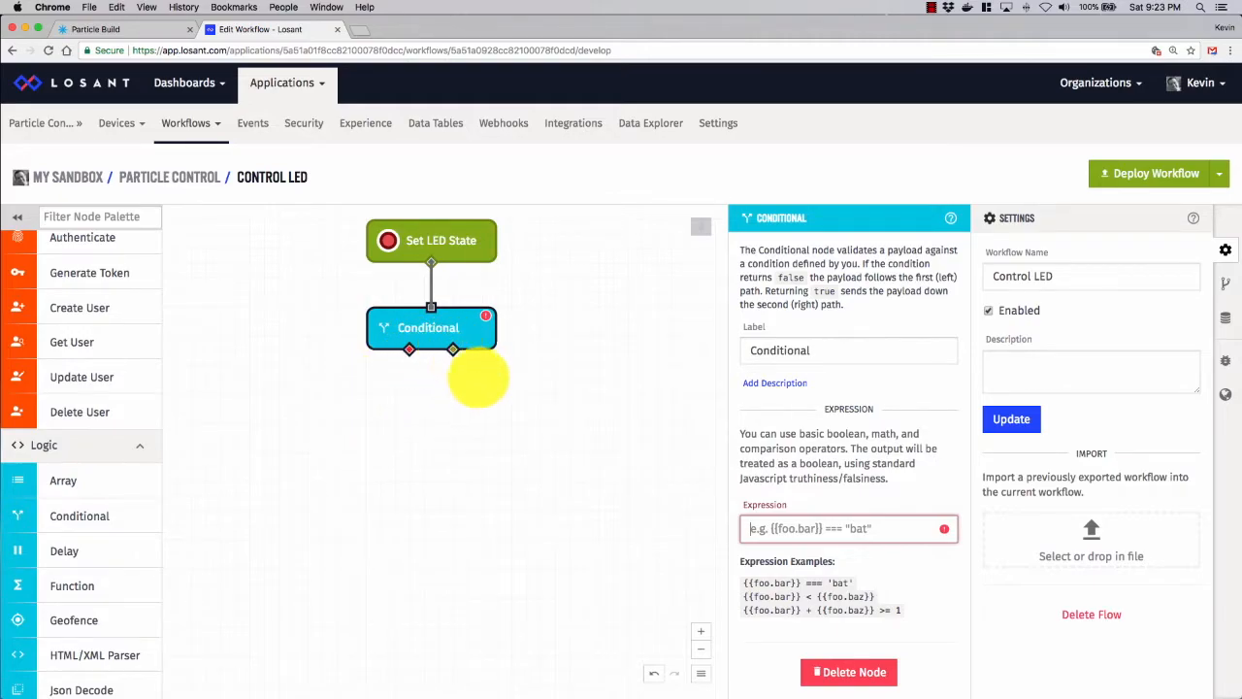
click(753, 529)
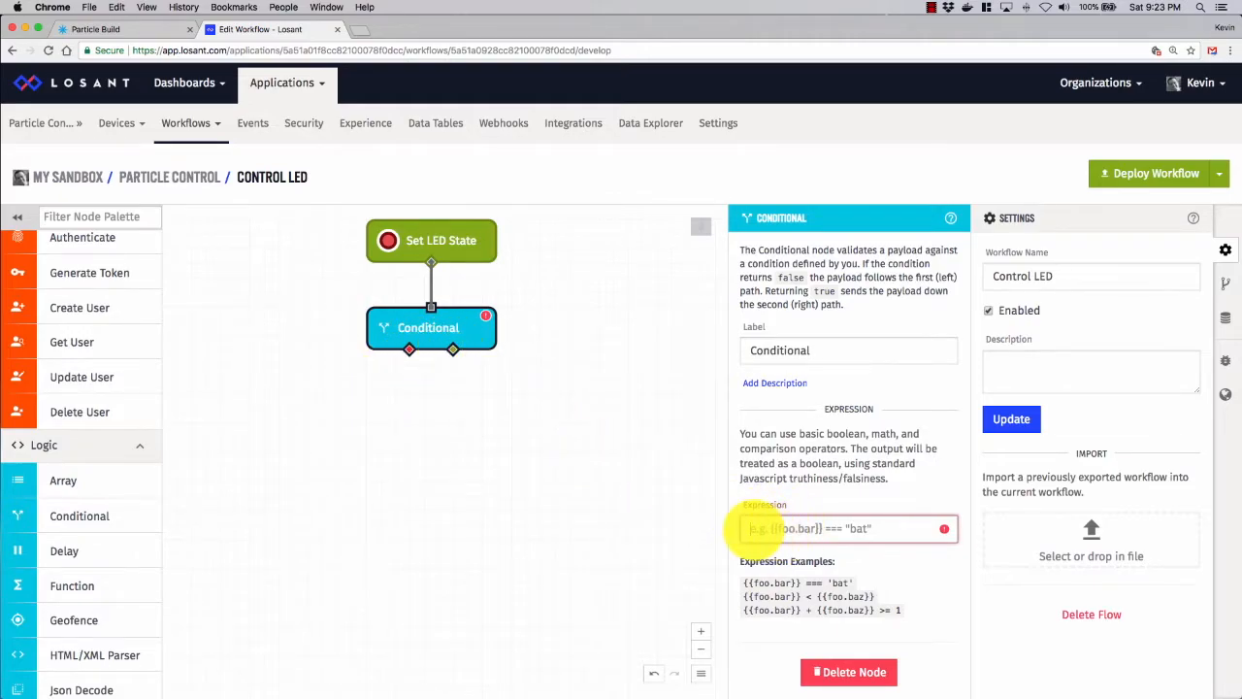
text({)
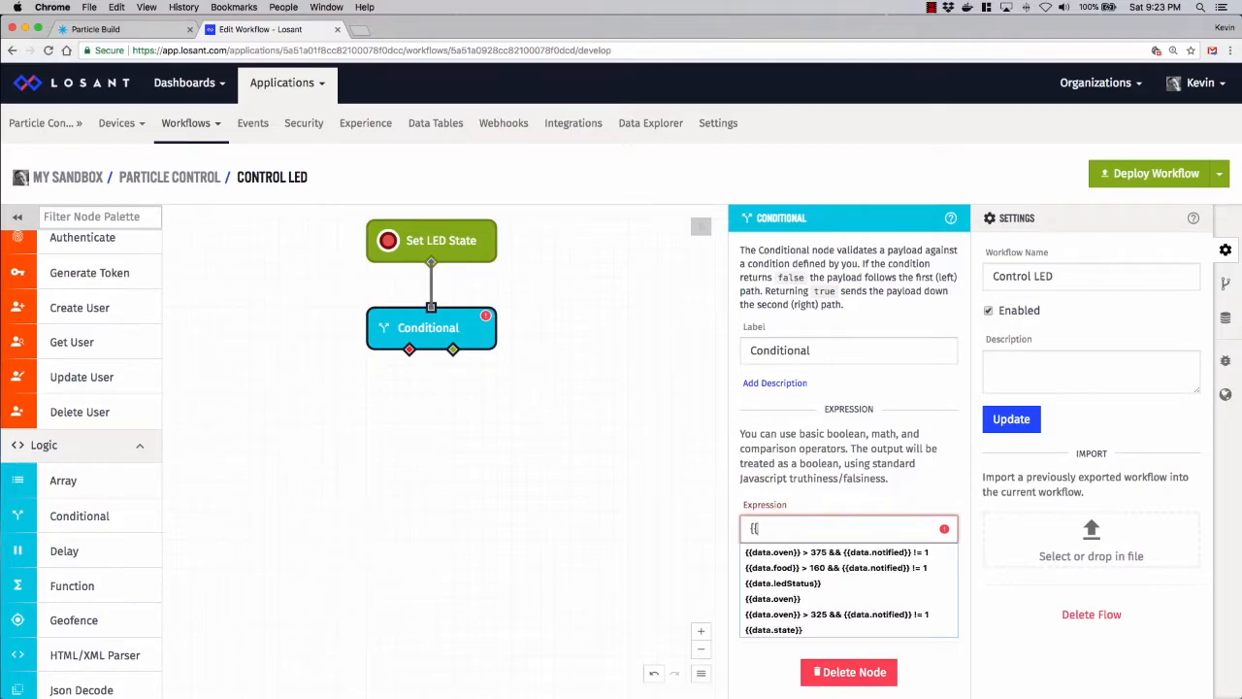
text({data.)
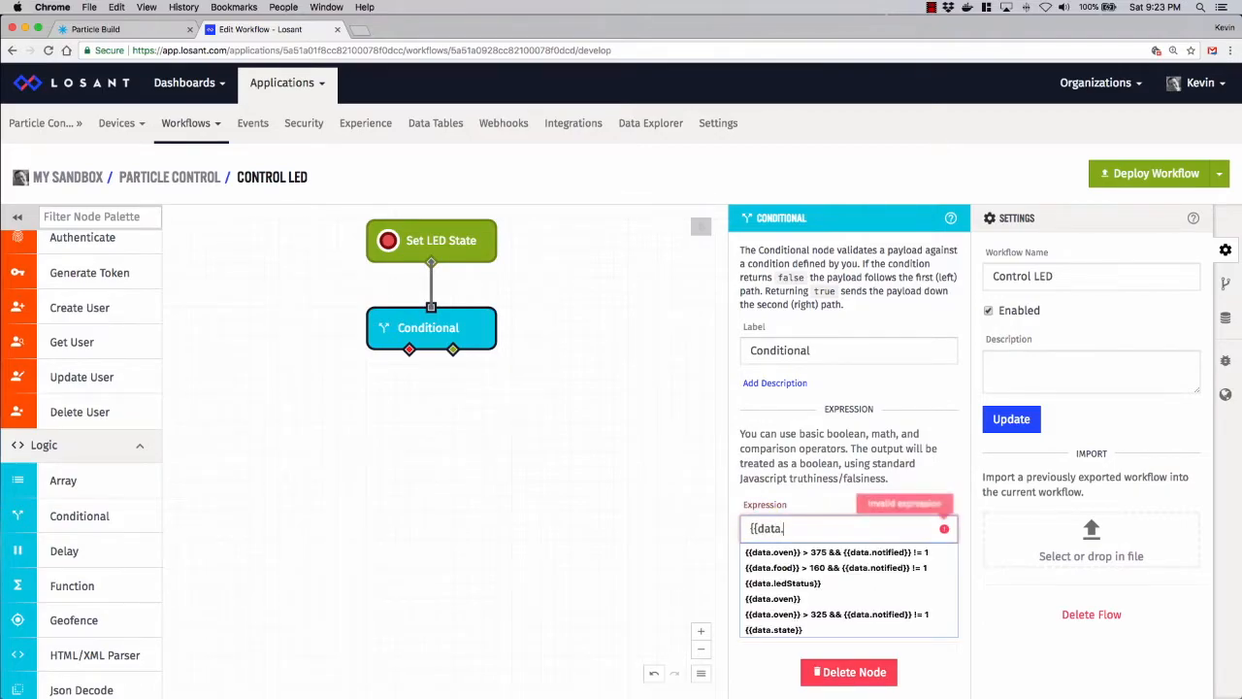
text(state}})
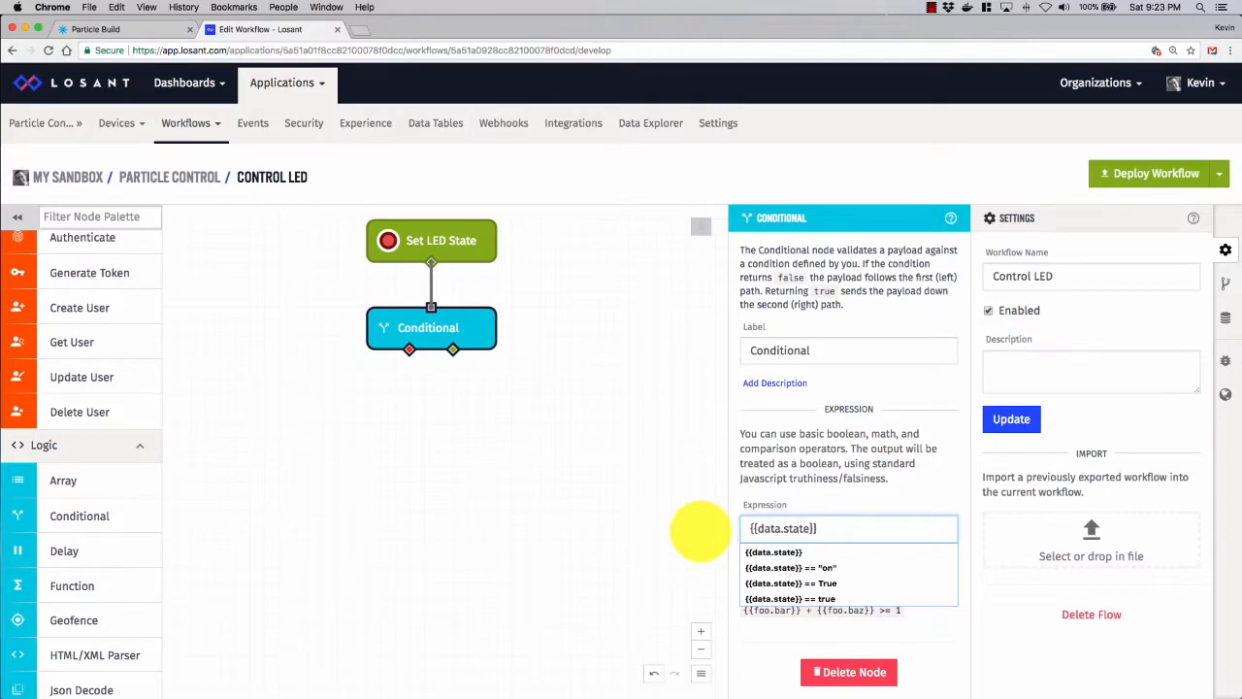
click(698, 531)
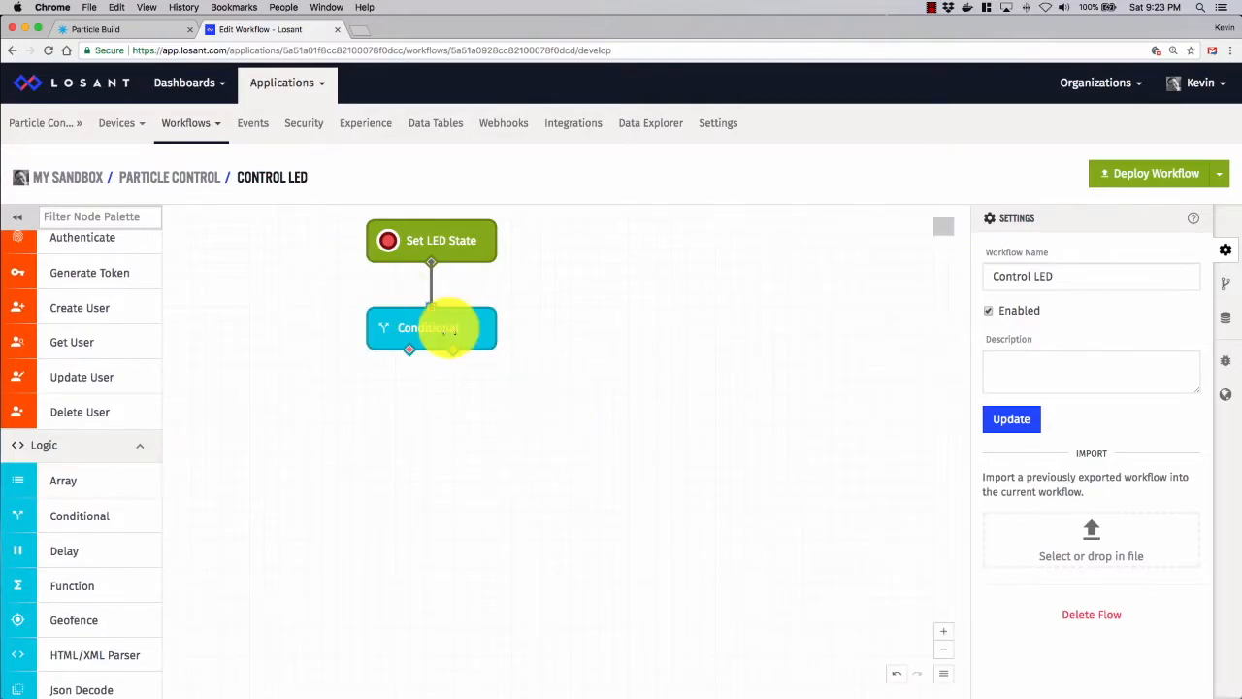
click(449, 330)
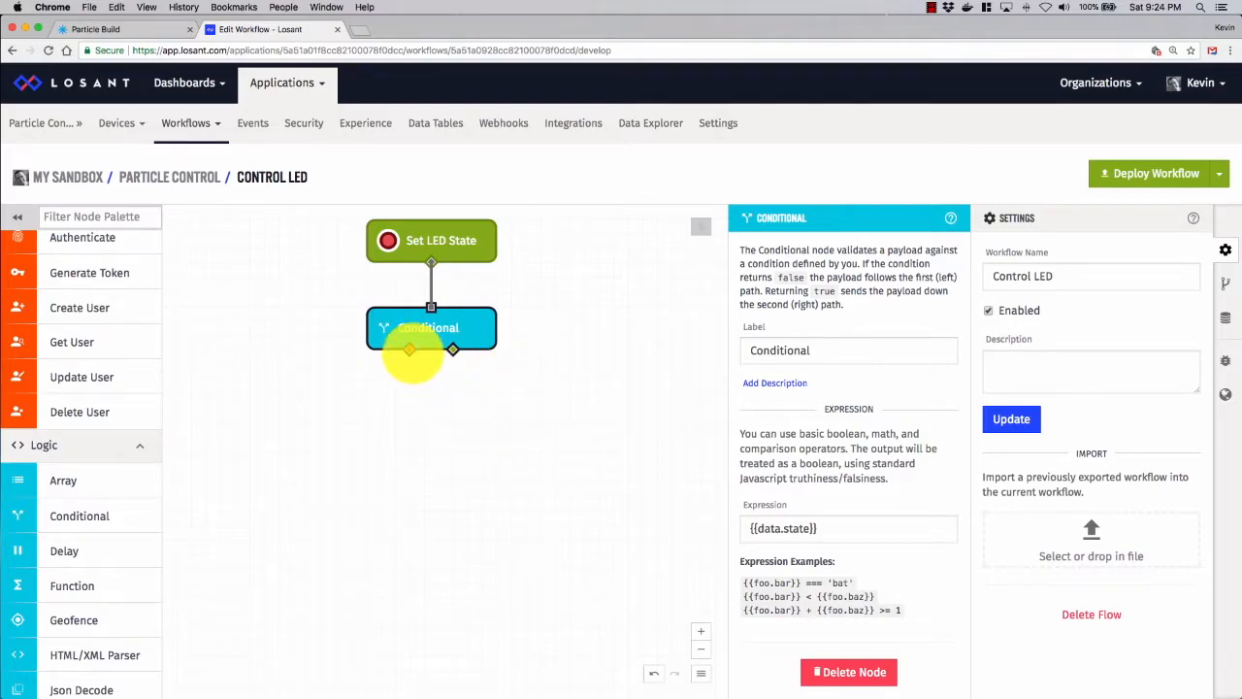
Add a Particle Call output node below and to the right of the Conditional node.
scroll(92, 475, down, 10)
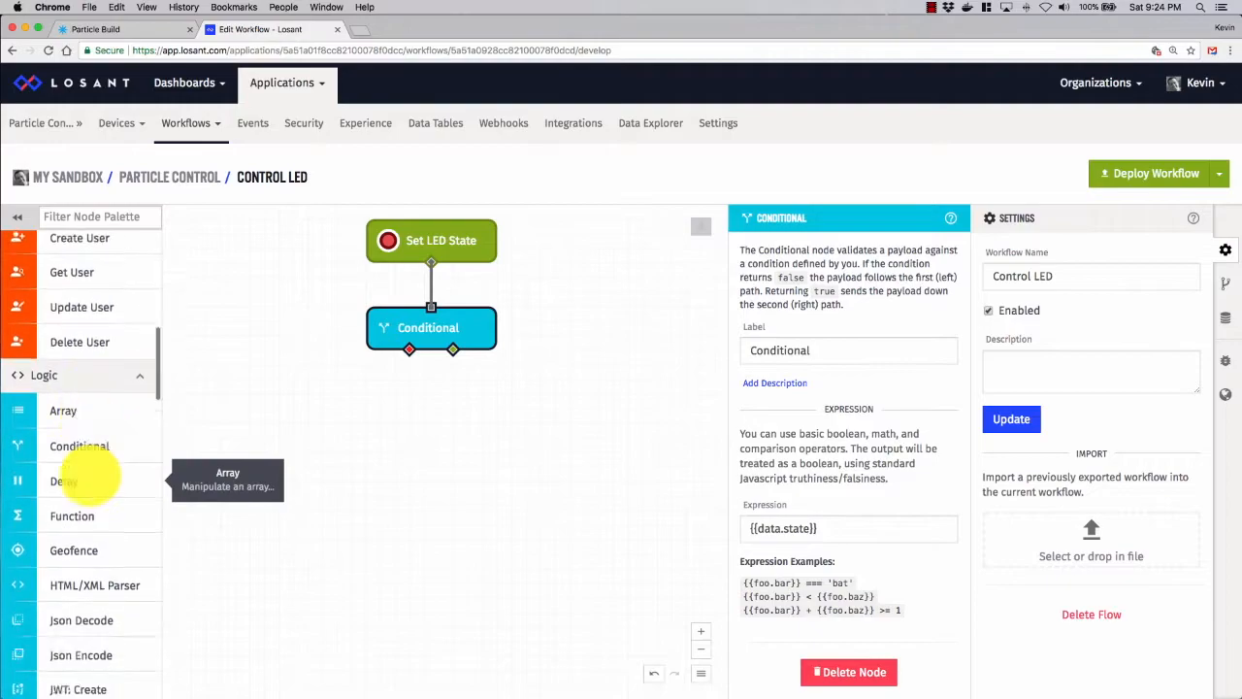
scroll(92, 476, down, 10)
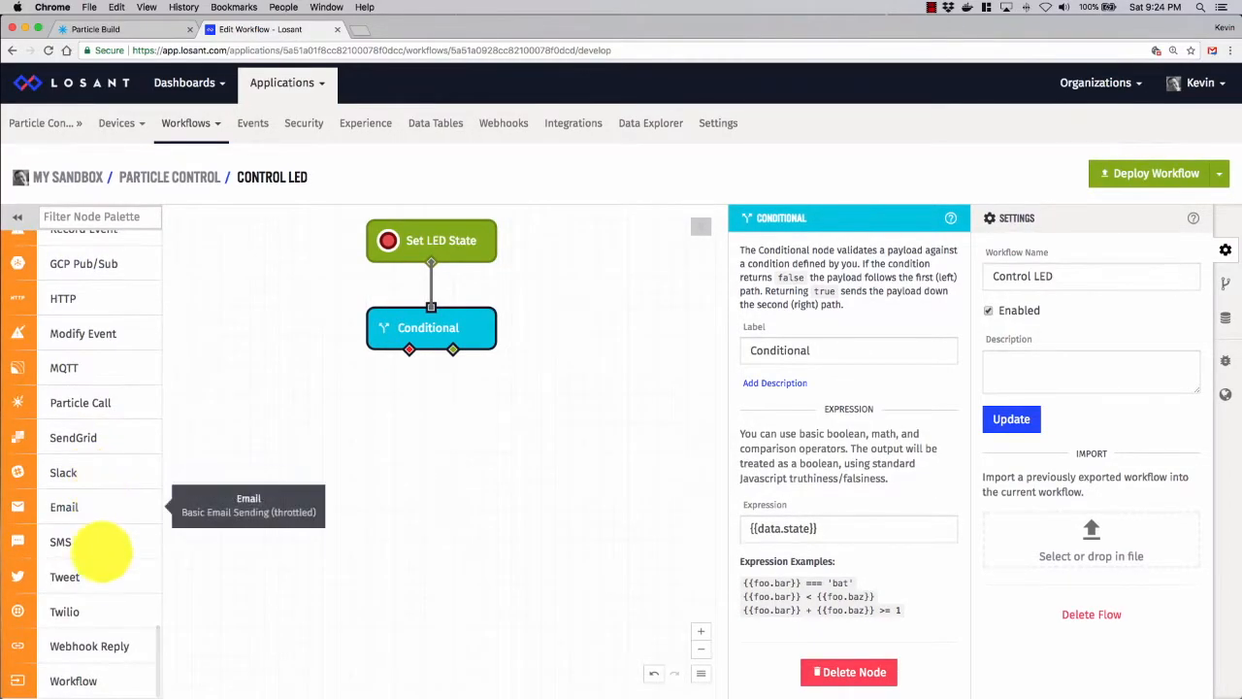
scroll(94, 441, up, 3)
scroll(87, 438, up, 5)
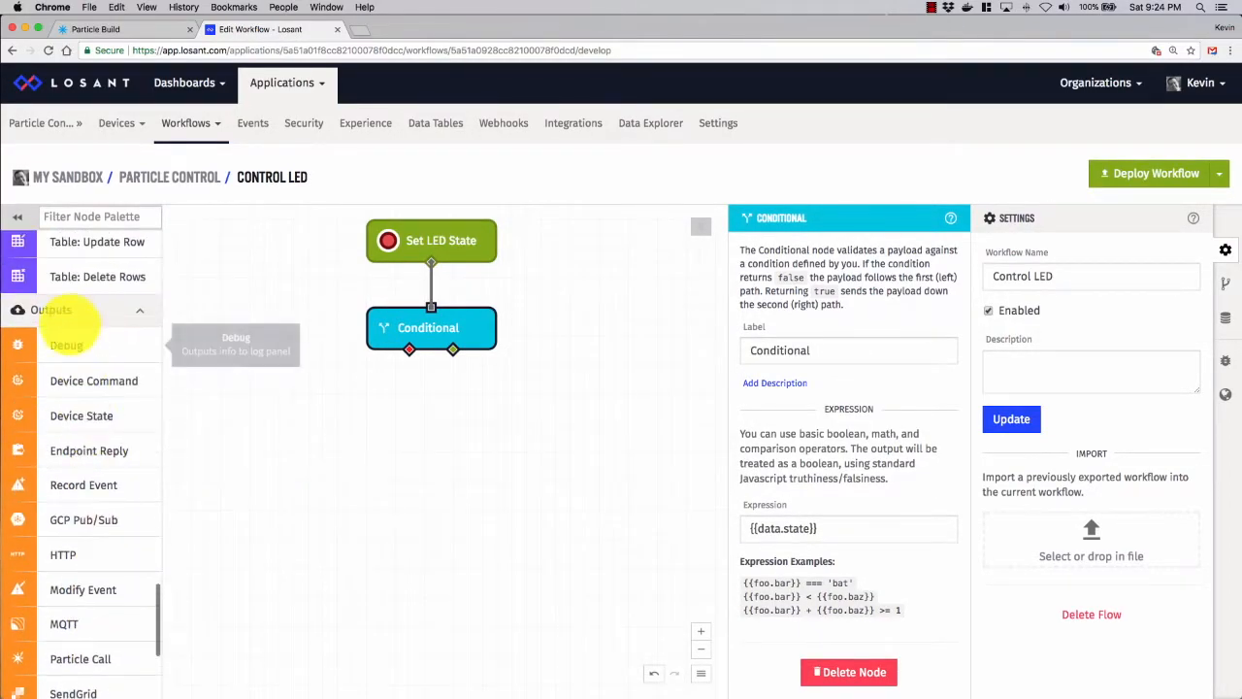
scroll(78, 408, down, 5)
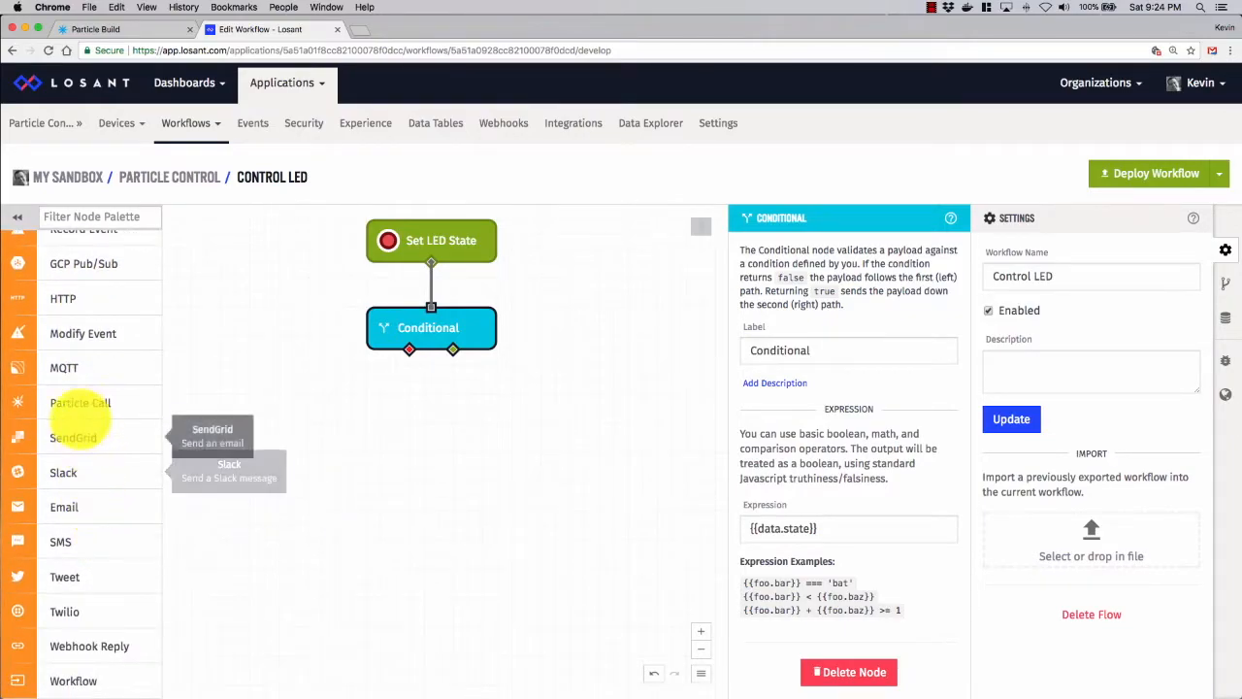
drag(79, 406, 519, 434)
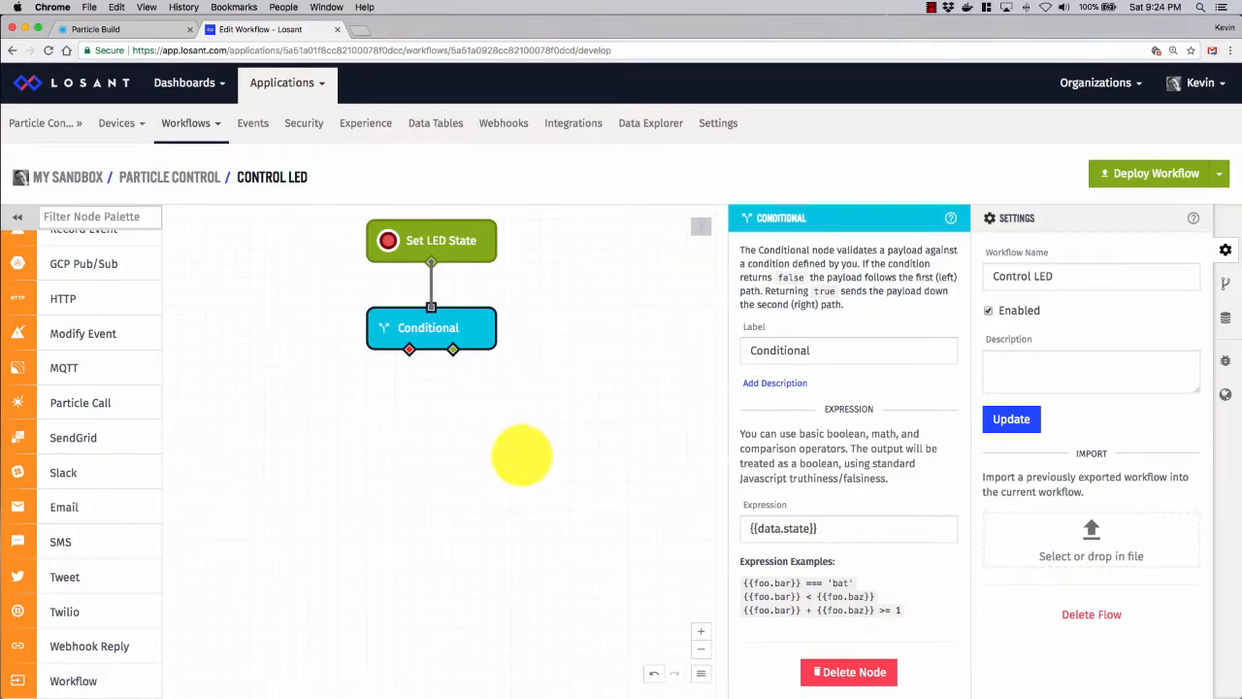
scroll(640, 473, down, 3)
scroll(591, 474, up, 3)
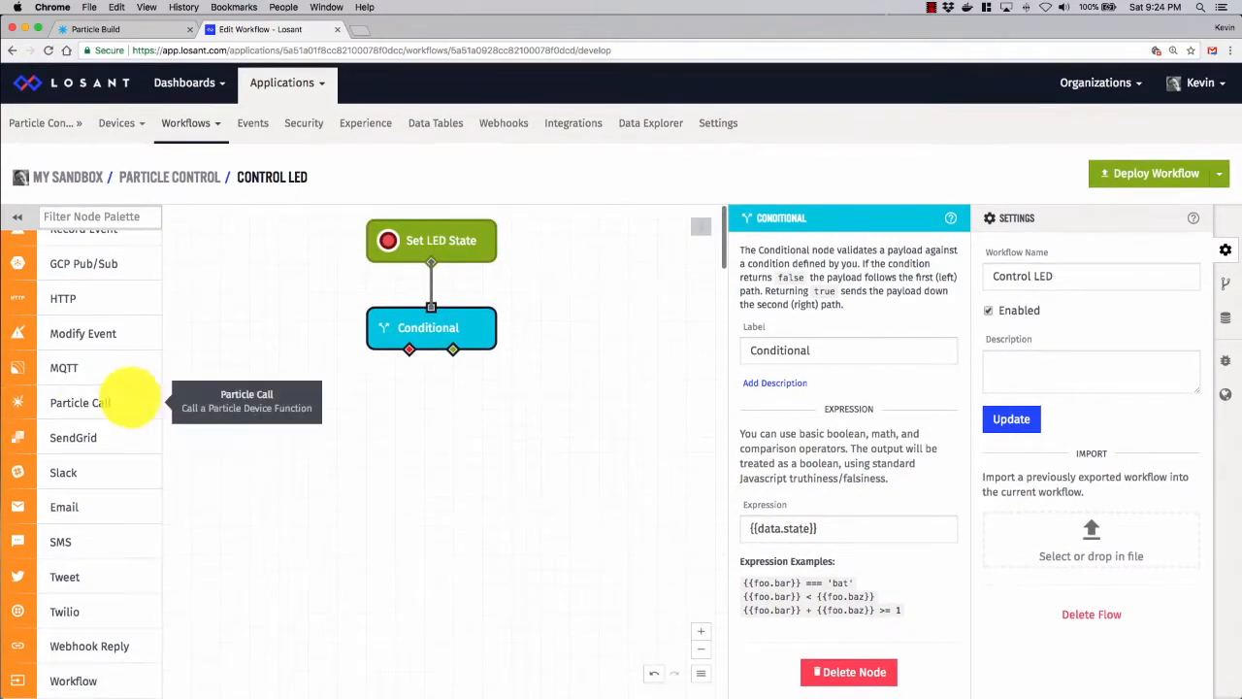
mouse_move(66, 402)
mouse_down()
mouse_move(78, 403)
mouse_move(56, 403)
mouse_up()
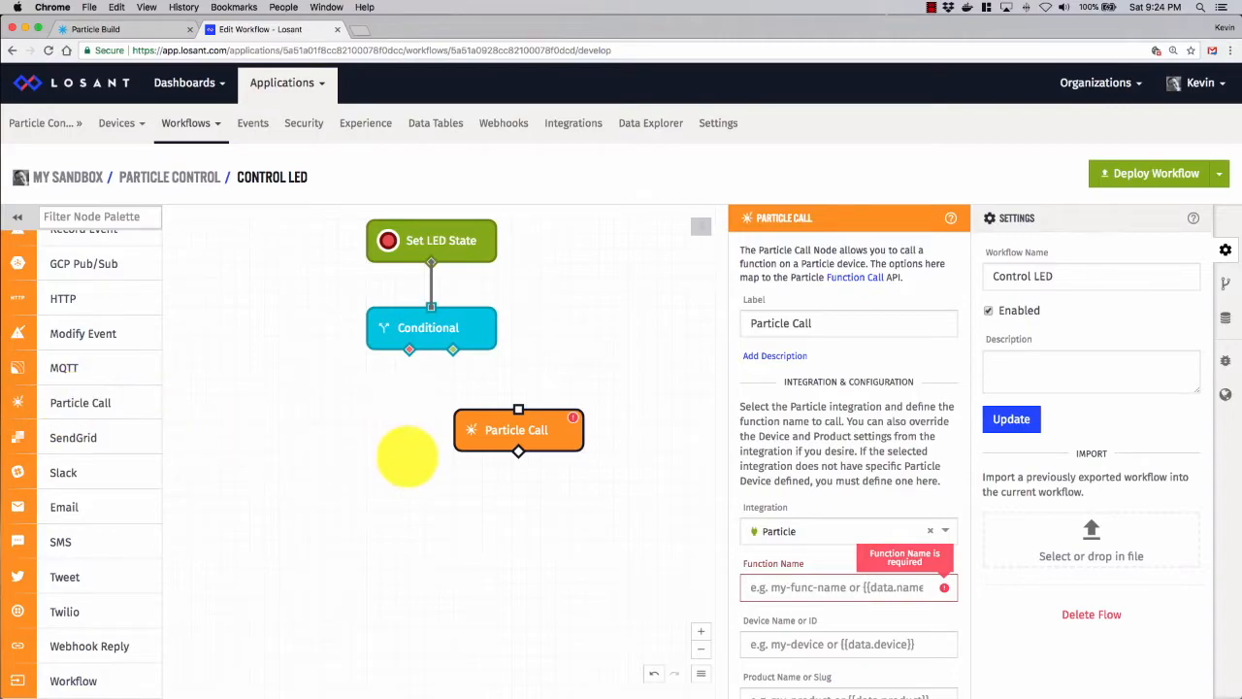
Duplicate the Particle Call node to the left of the original and connect the Conditional's false output to the copy and true output to the original.
key(super+c)
key(super+v)
drag(527, 450, 355, 434)
click(532, 437)
drag(408, 349, 359, 407)
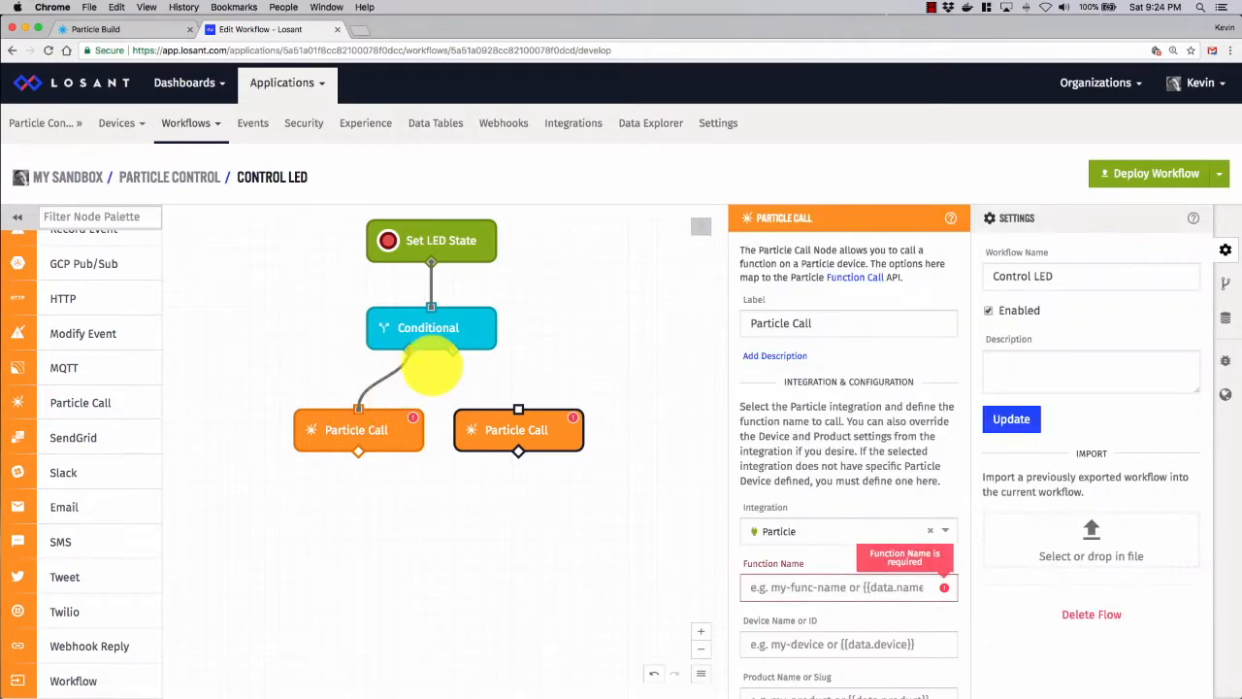
drag(453, 349, 518, 408)
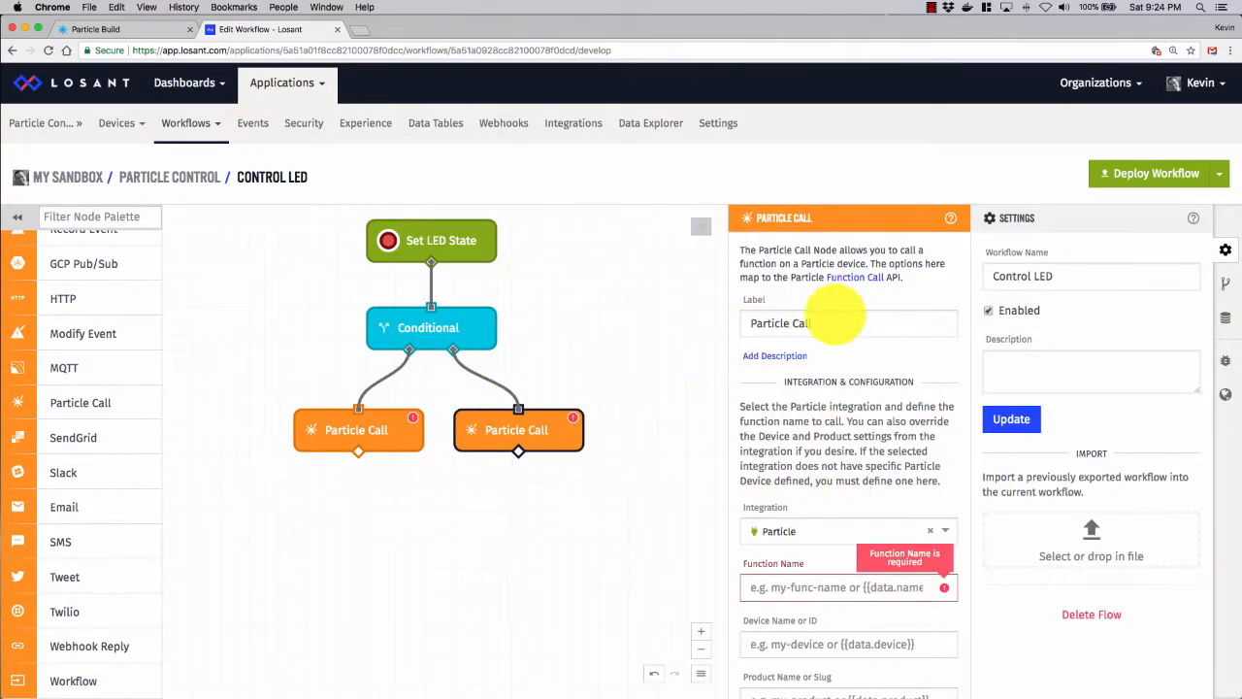
Label the Particle Call node on the Conditional's true branch Turn LED On.
triple_click(743, 324)
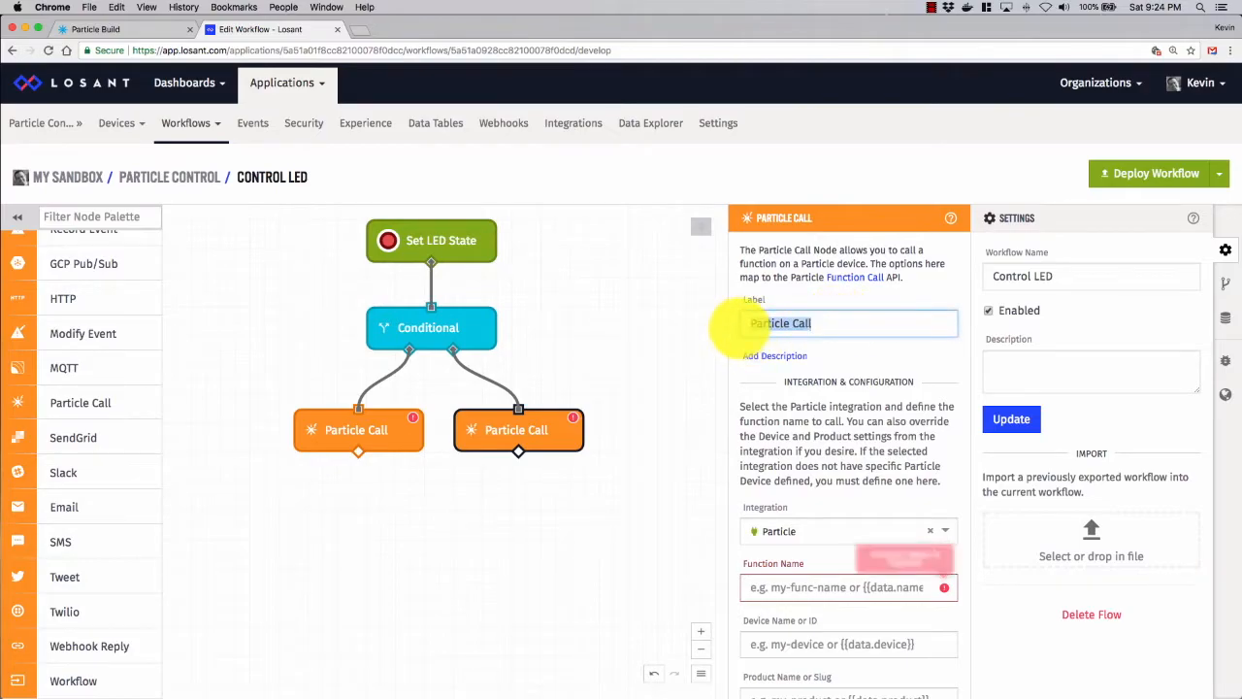
text(Turn)
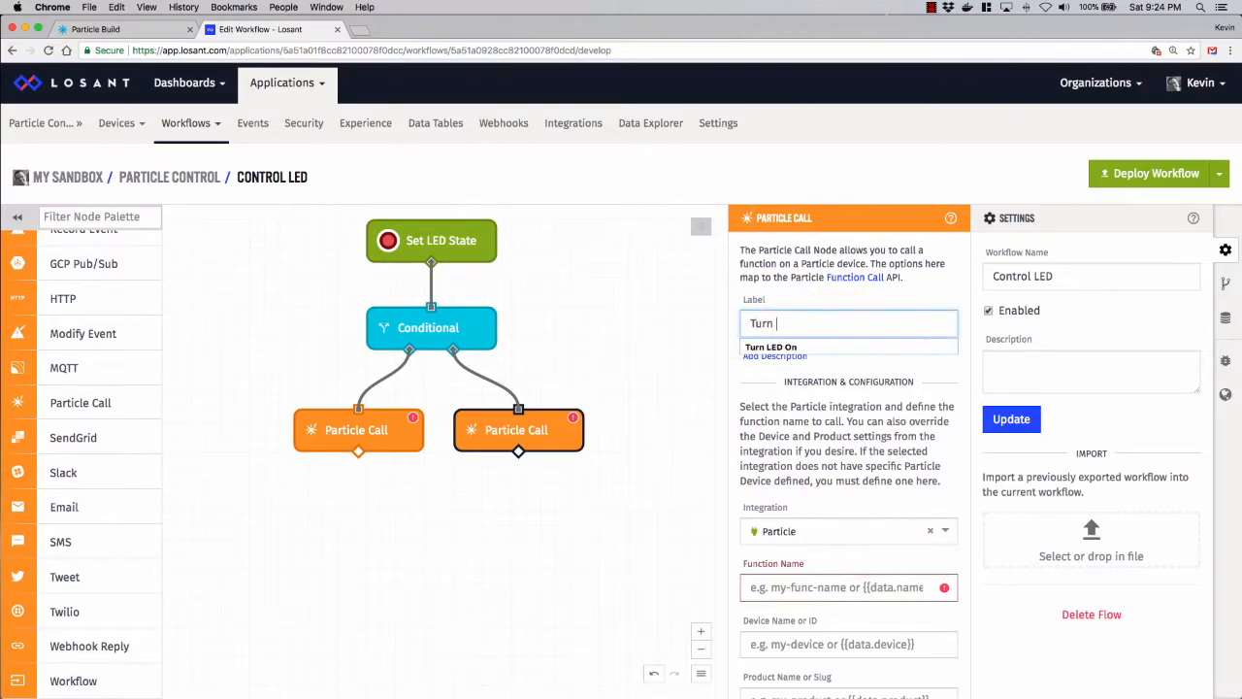
text( LED)
key(Down)
key(Return)
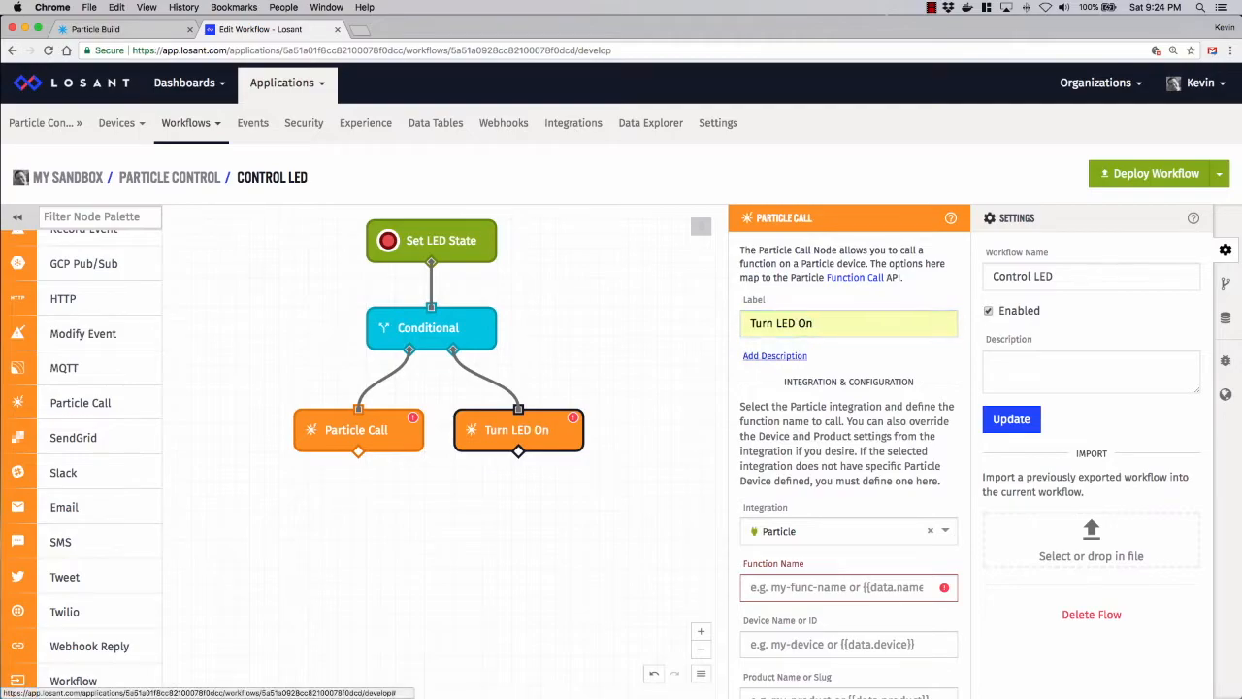
Label the Particle Call node on the Conditional's false branch Turn LED Off.
click(356, 437)
click(820, 324)
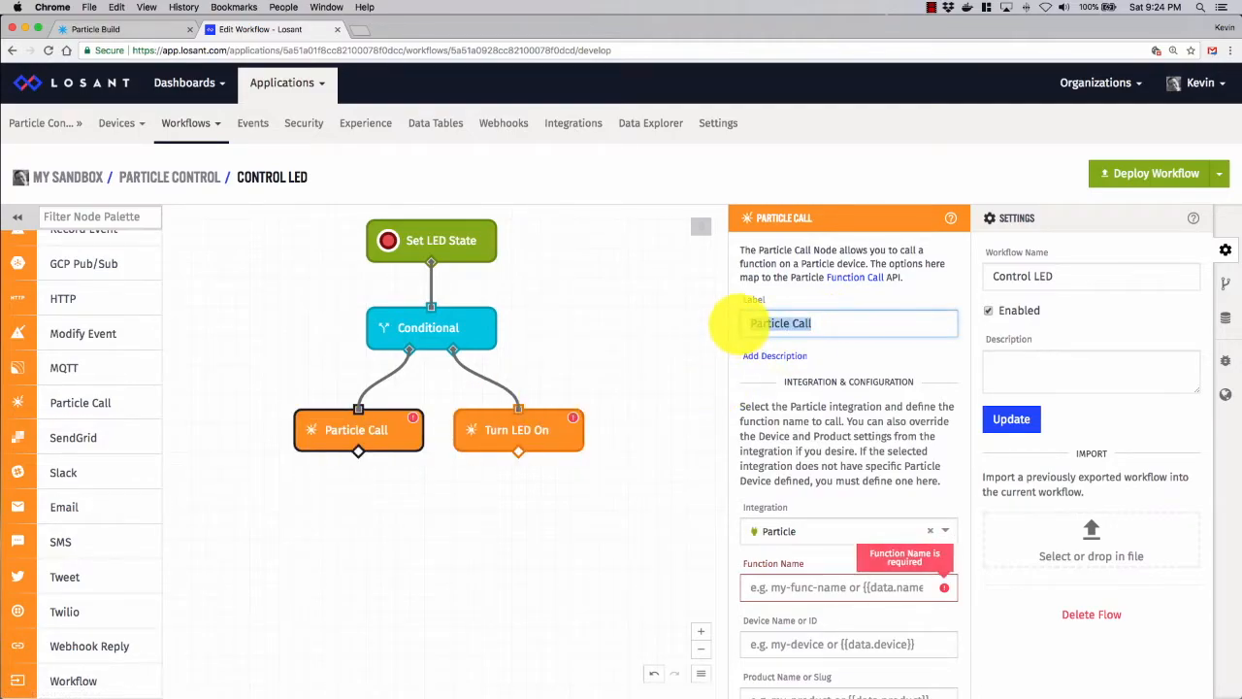
text(Turn LED Off)
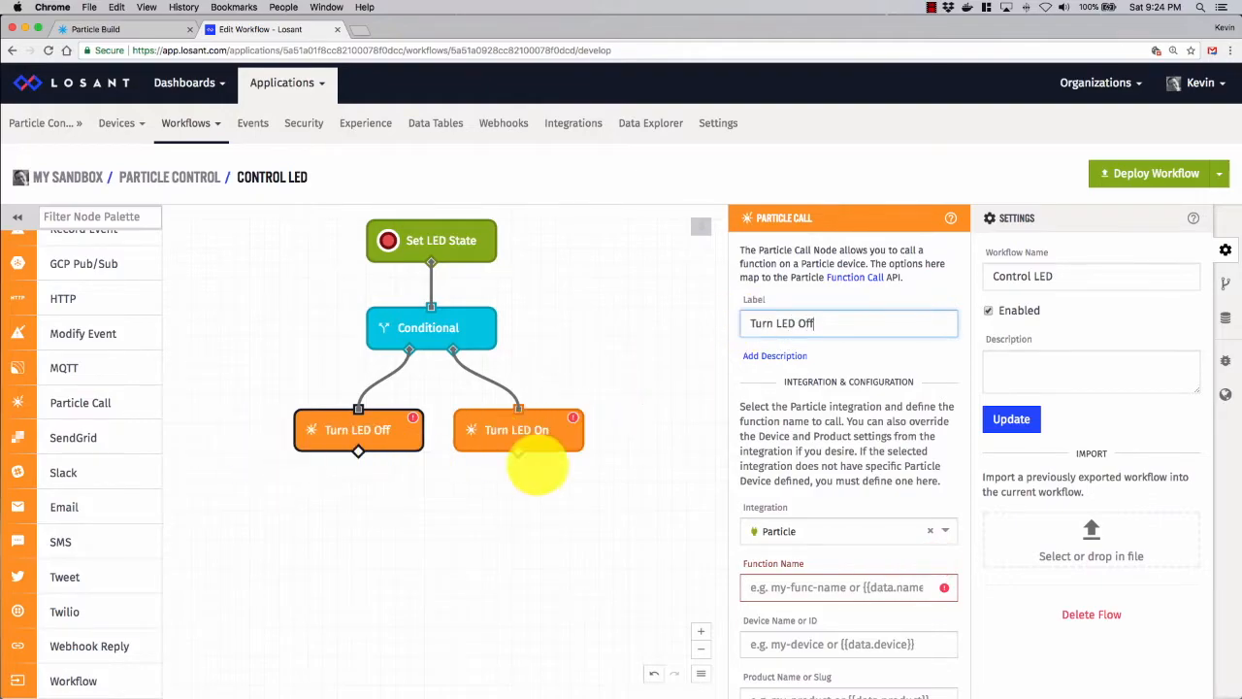
Check the registered function name in the Particle Build code, and set the Turn LED Off node's function name to led and device to microcast_photon.
scroll(813, 393, down, 2)
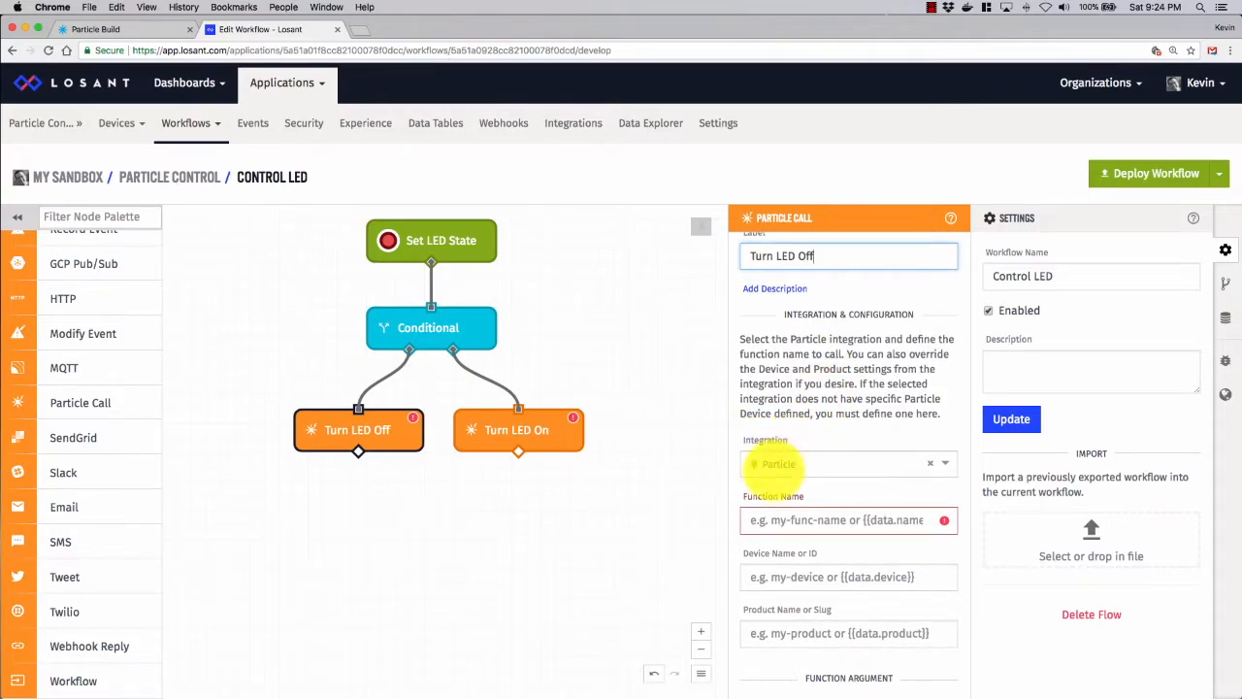
scroll(767, 471, down, 1)
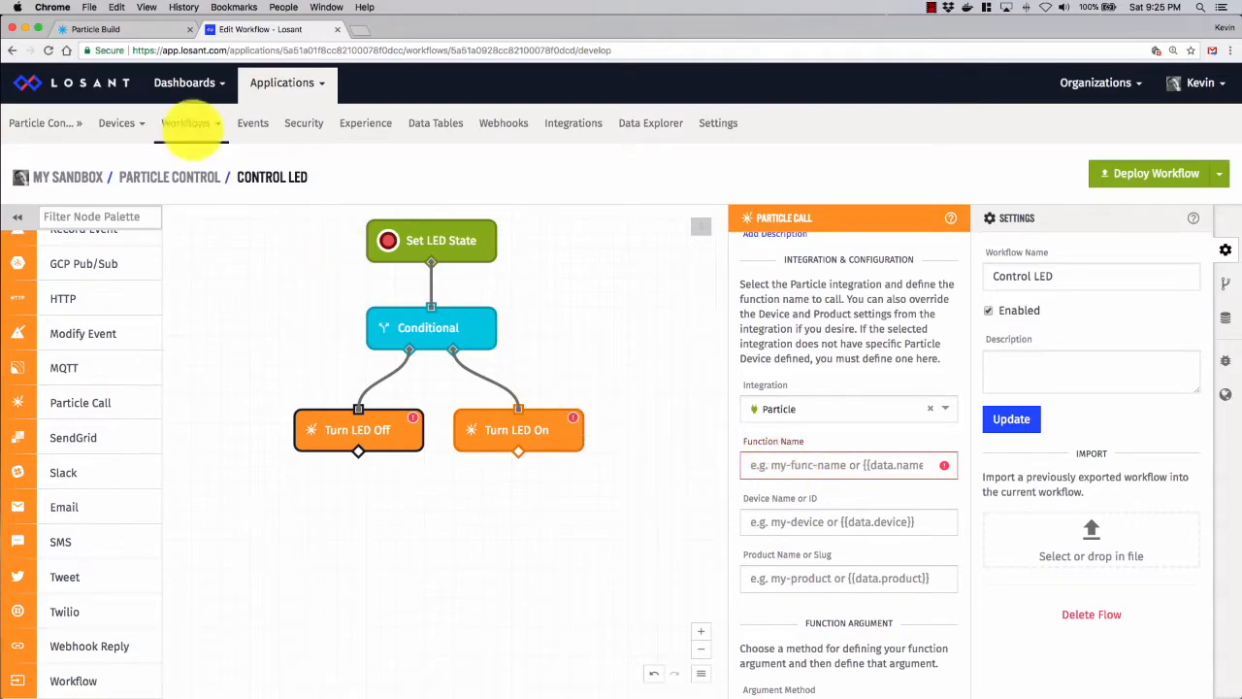
click(126, 28)
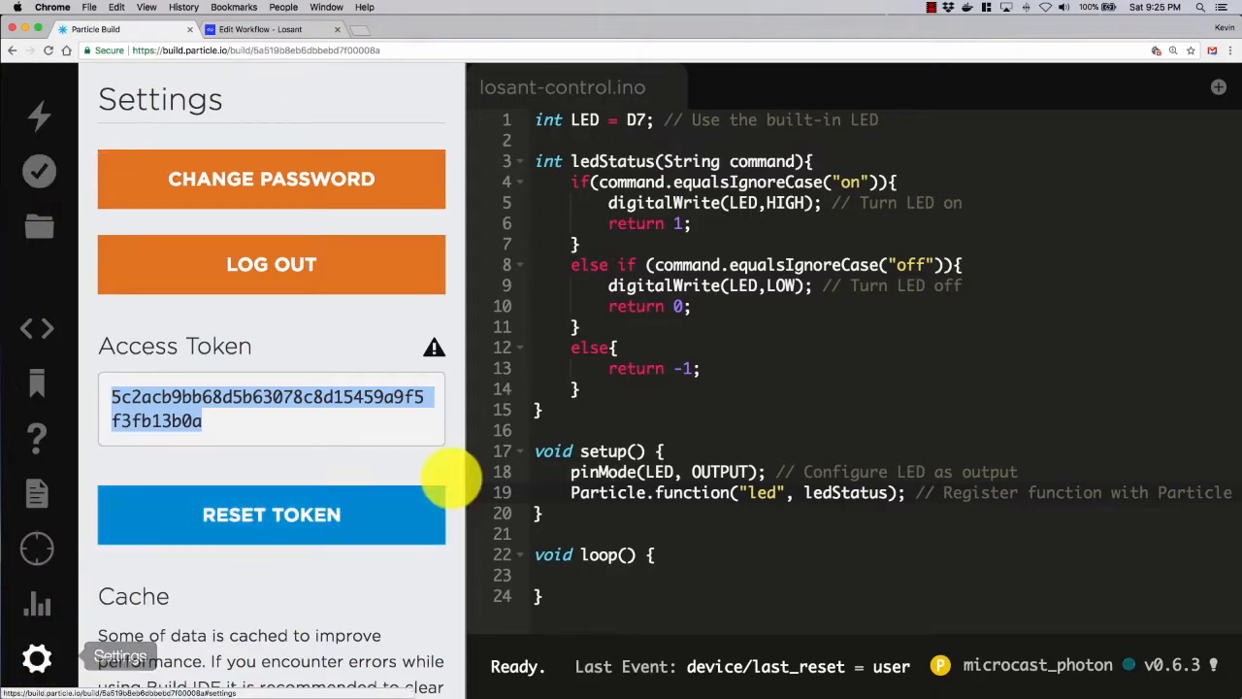
click(823, 430)
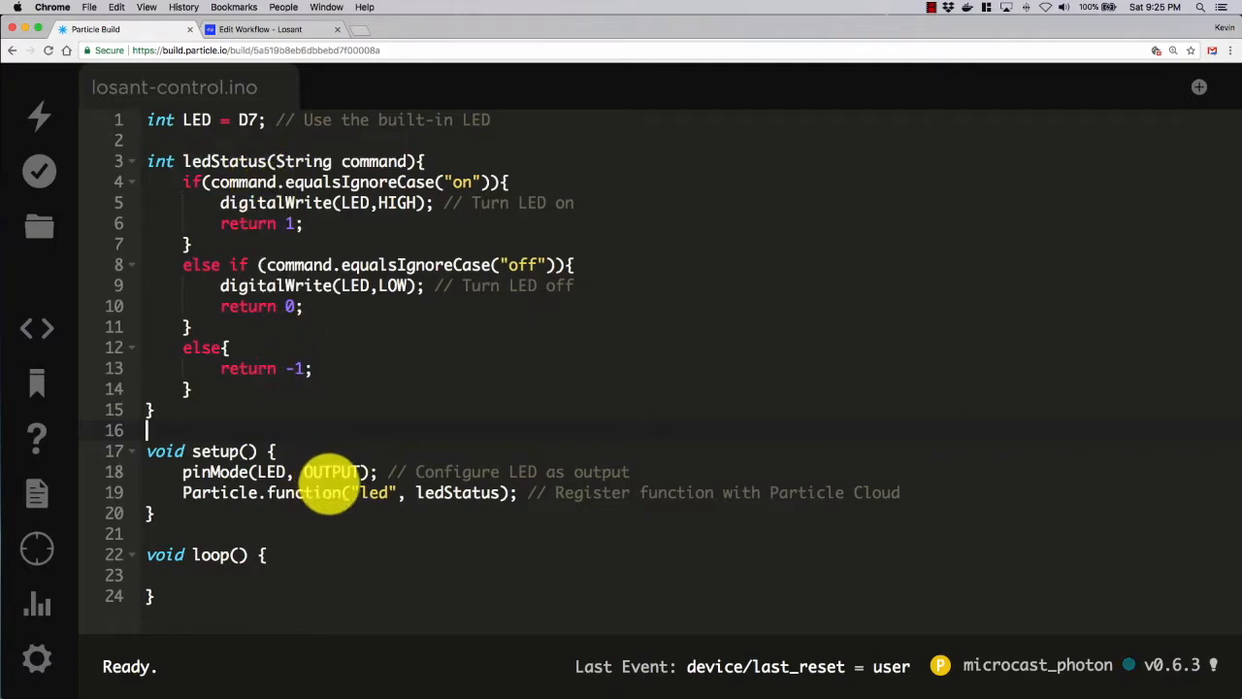
drag(351, 492, 400, 491)
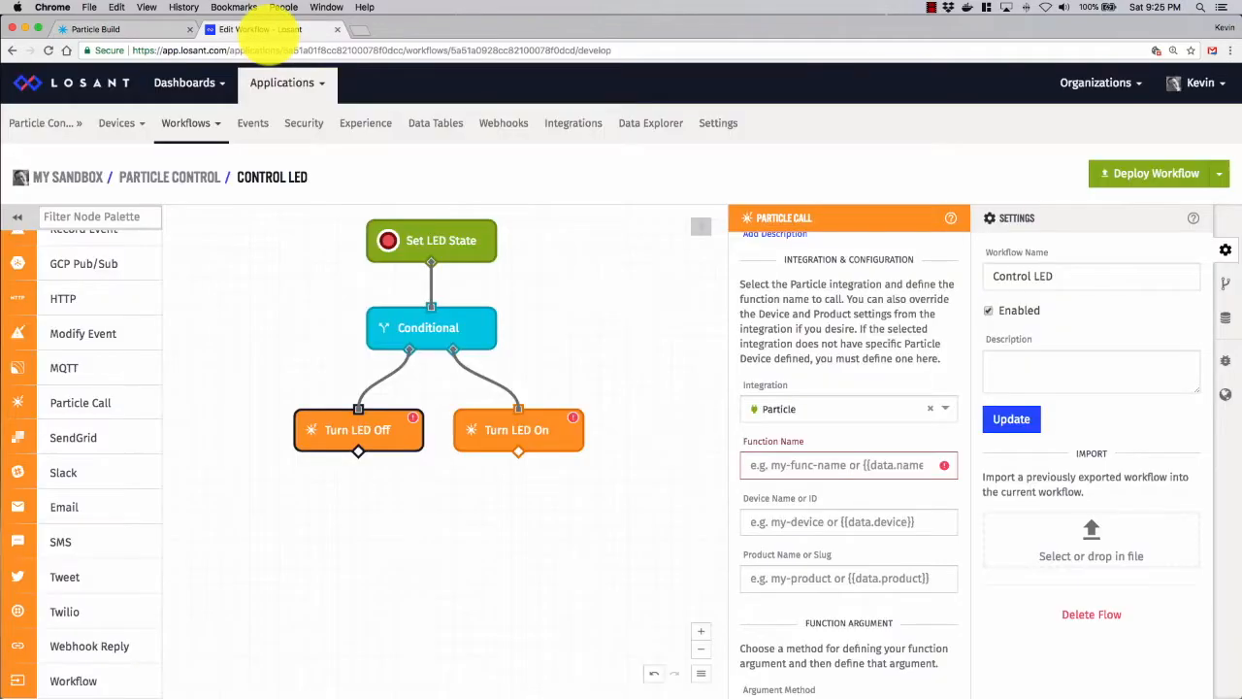
click(255, 30)
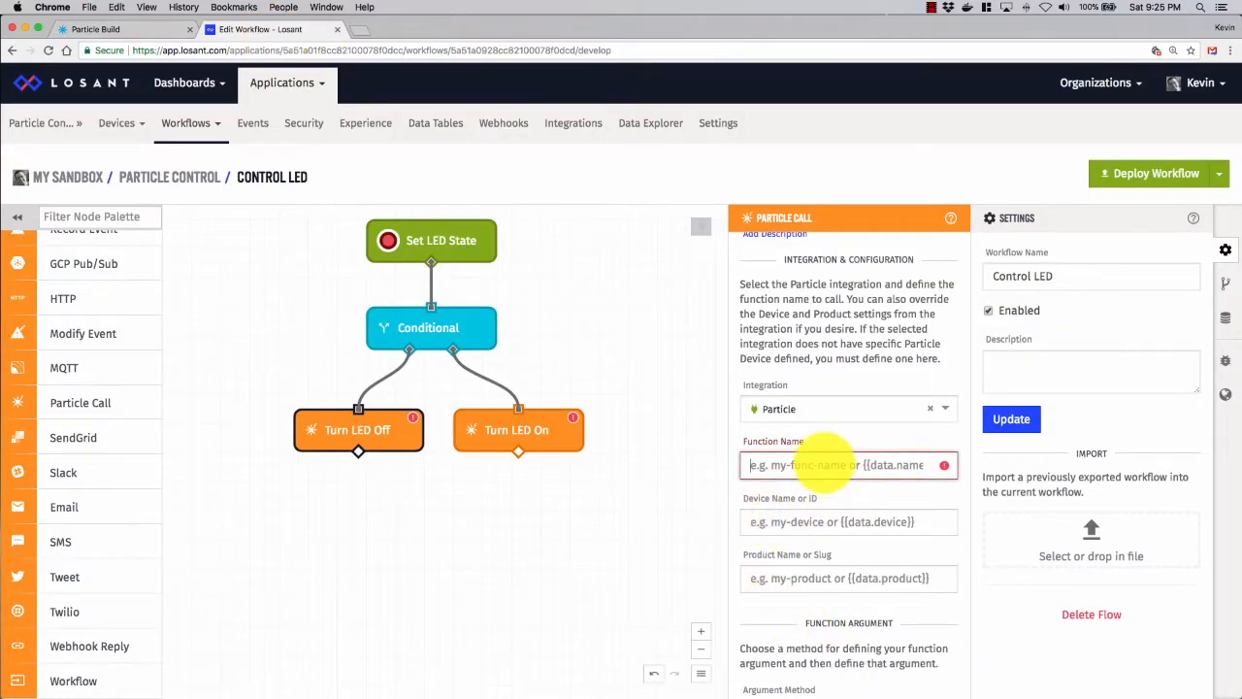
click(815, 464)
text(led)
key(Tab)
text(m)
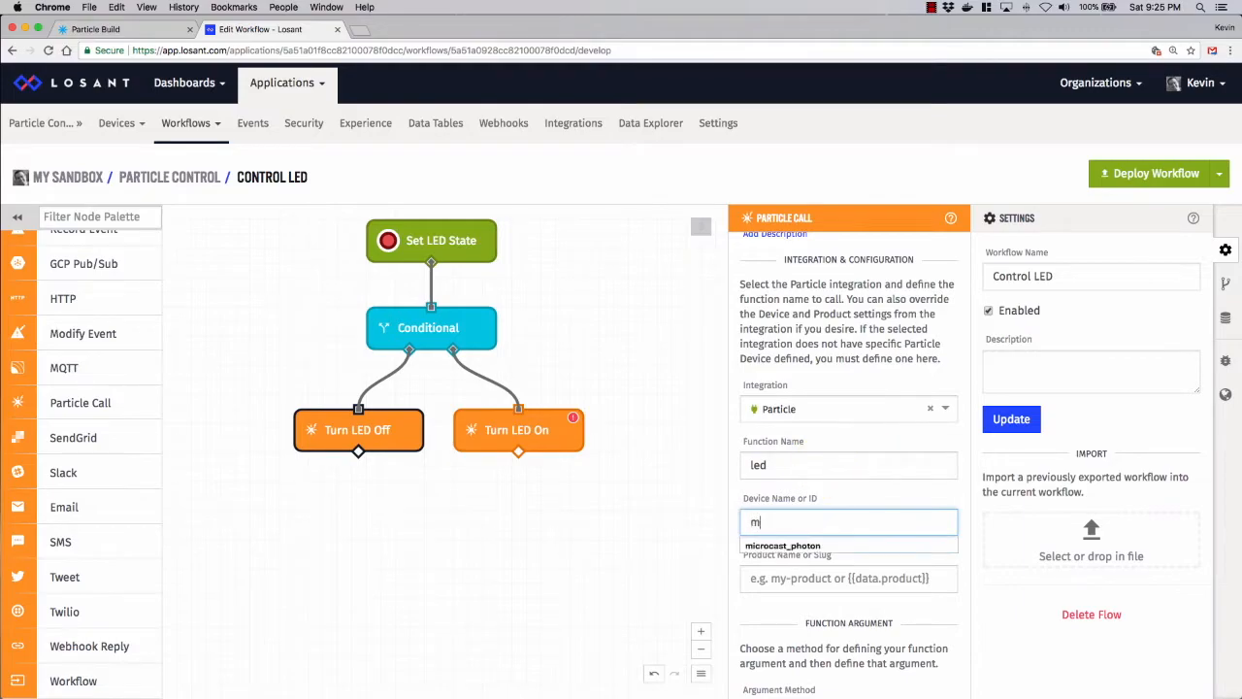
text(i)
key(Down)
key(Tab)
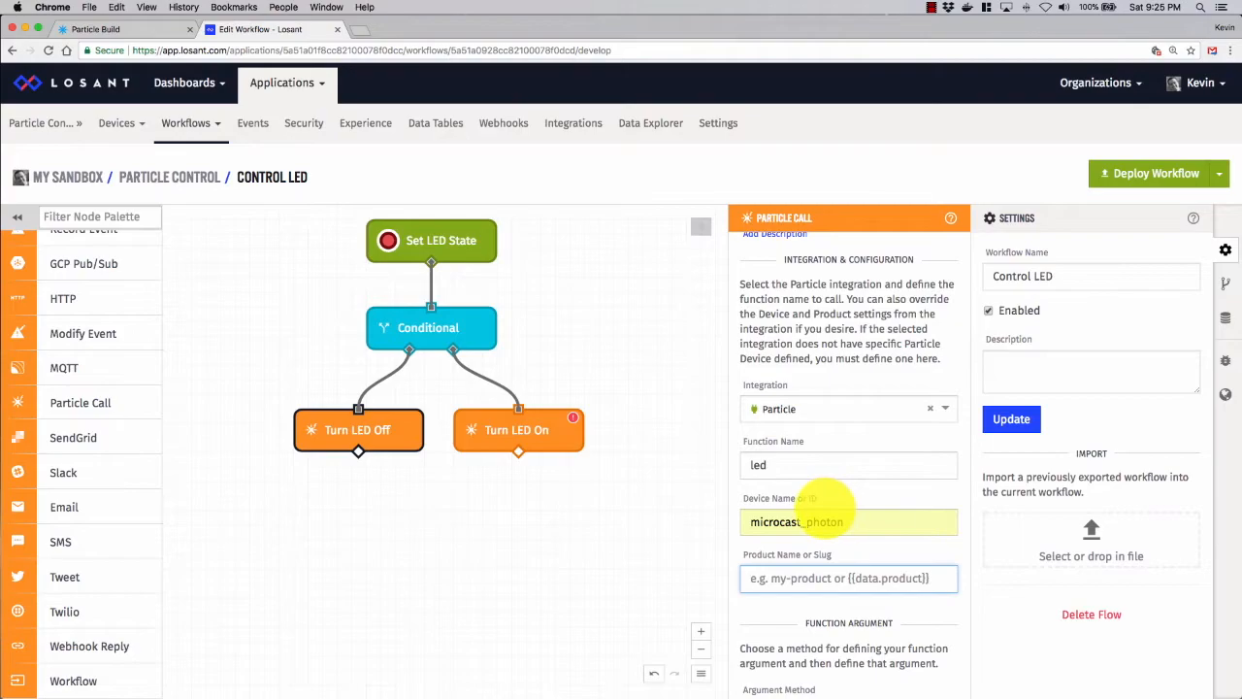
Check the accepted command strings in the Particle Build code, and set the Turn LED Off node's argument template to off.
scroll(817, 493, down, 5)
scroll(820, 495, down, 2)
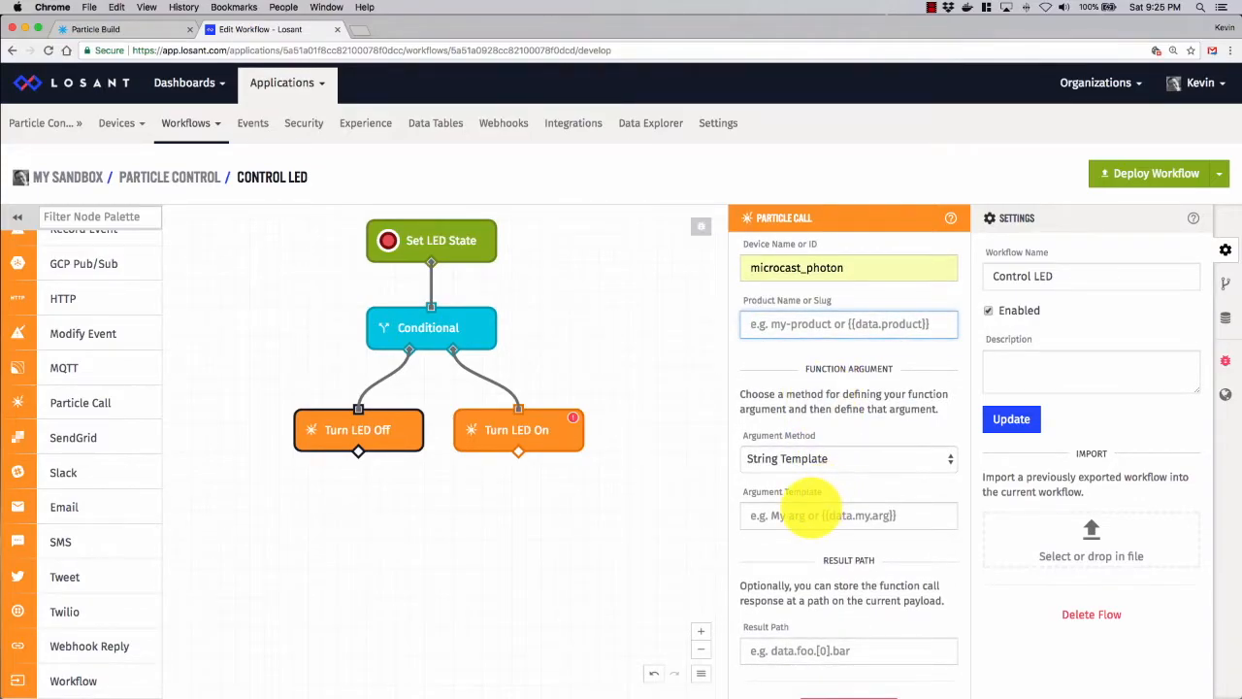
click(124, 27)
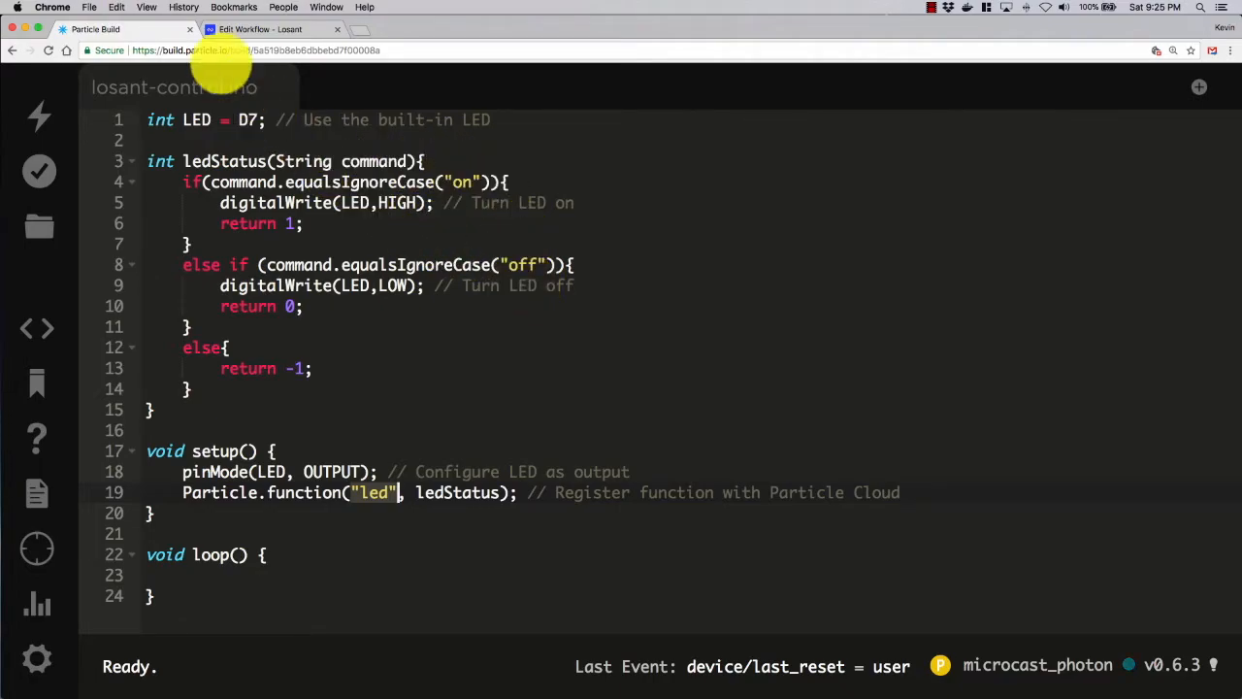
click(291, 29)
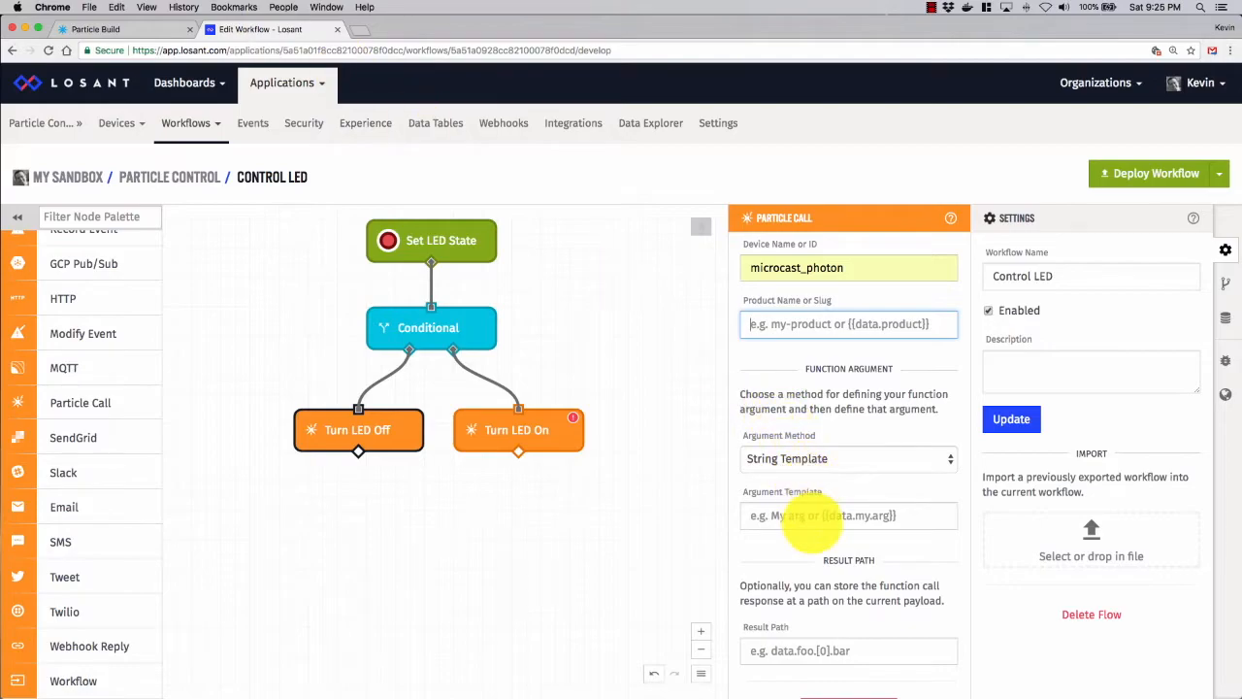
click(790, 517)
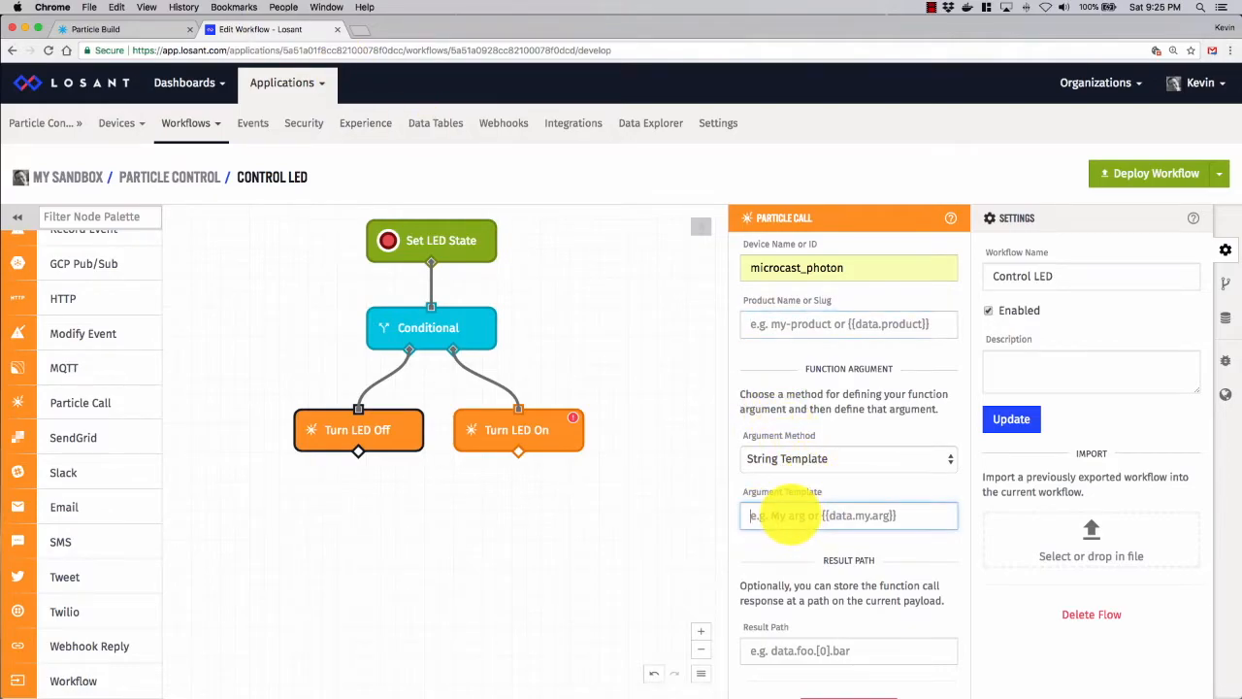
text("on)
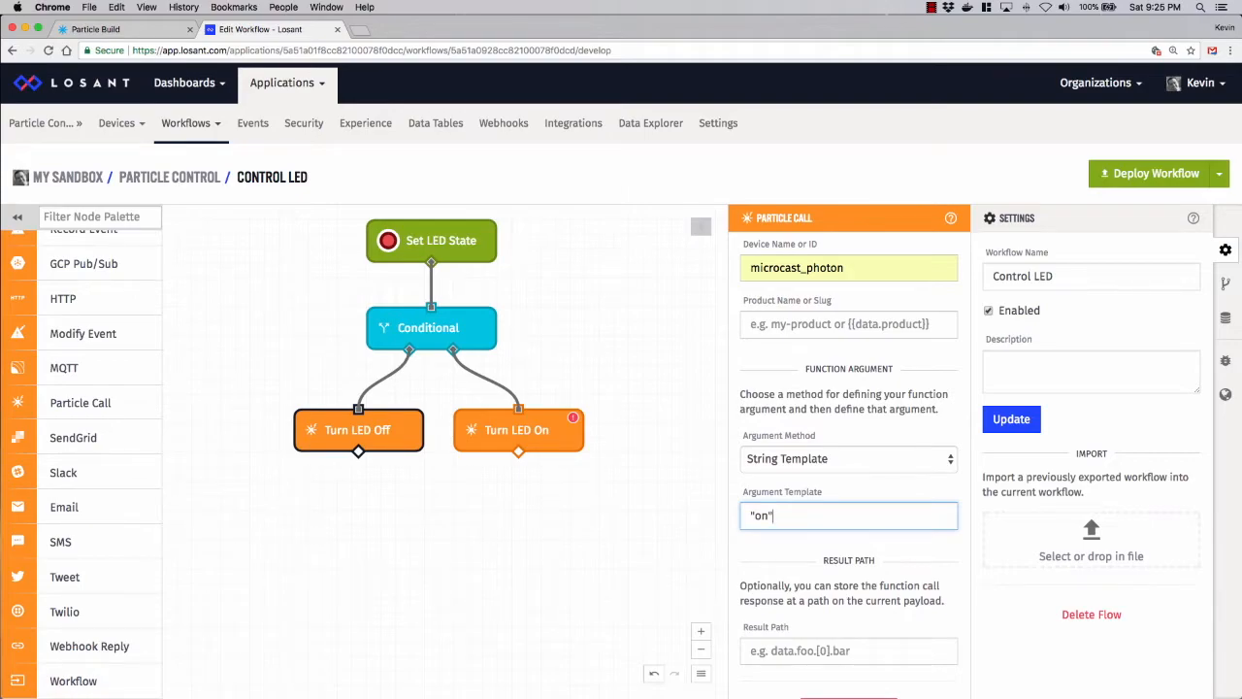
key(BackSpace)
key(BackSpace)
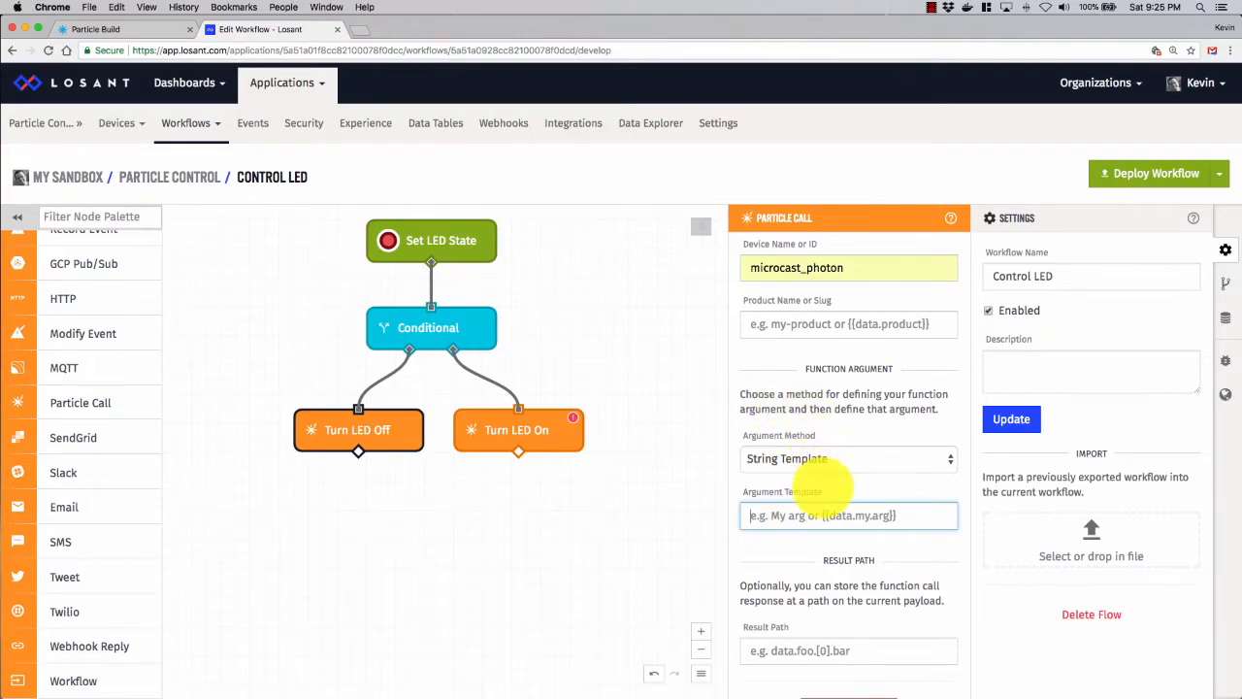
text(off)
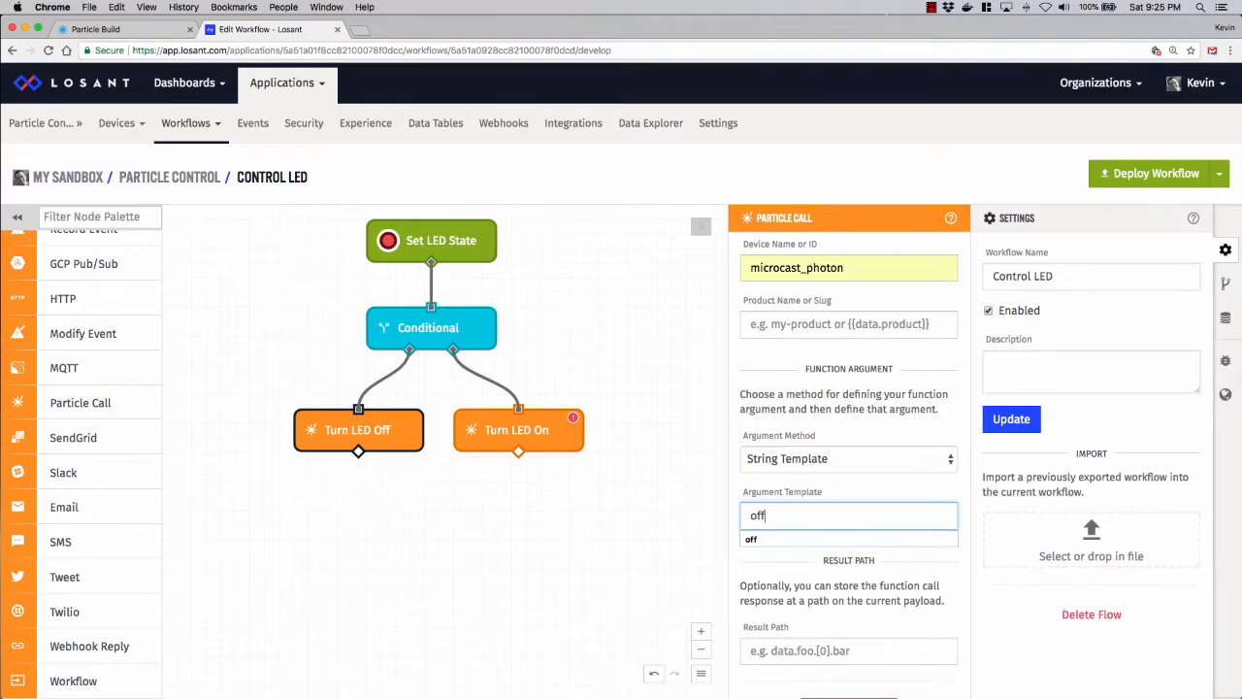
click(865, 539)
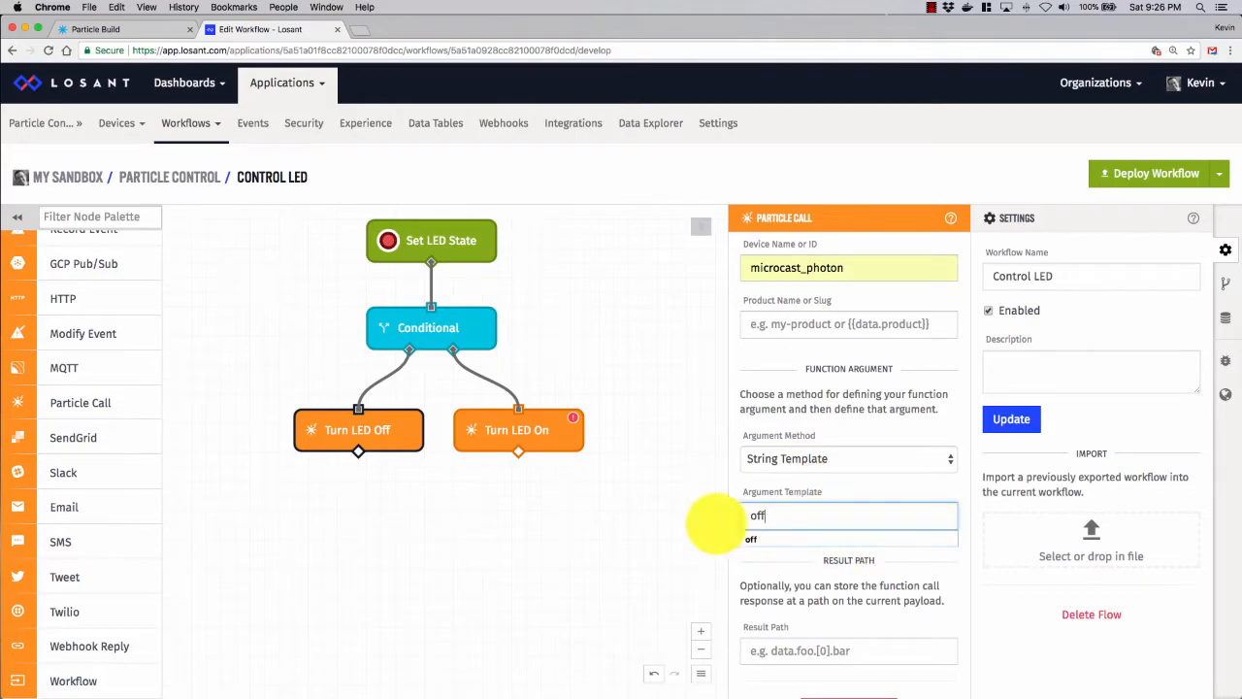
click(665, 513)
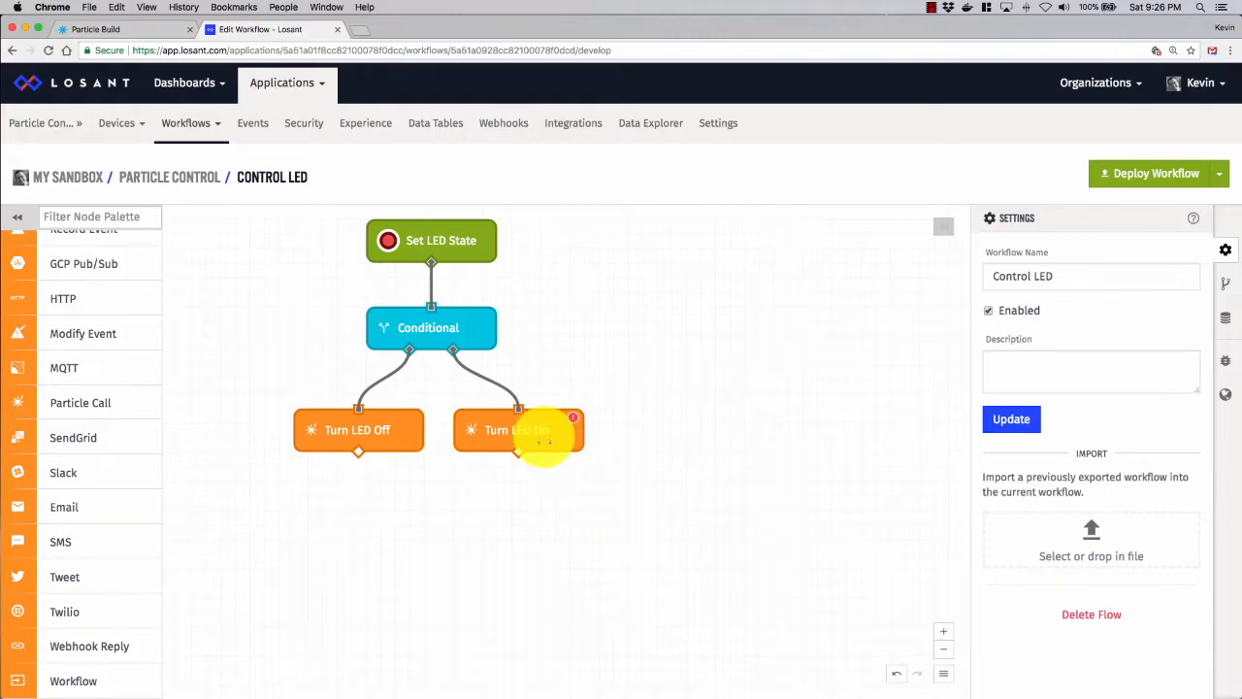
Set the Turn LED On node's function name to led and its device name to microcast_photon.
click(545, 434)
click(829, 582)
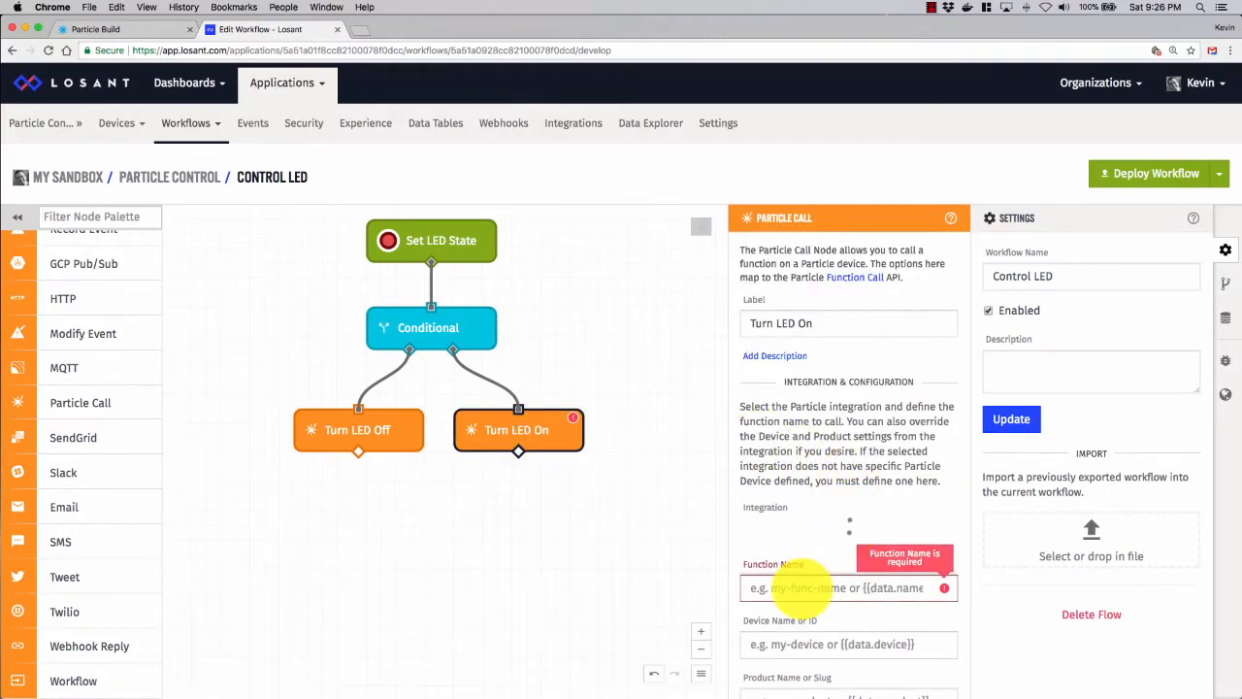
text(led)
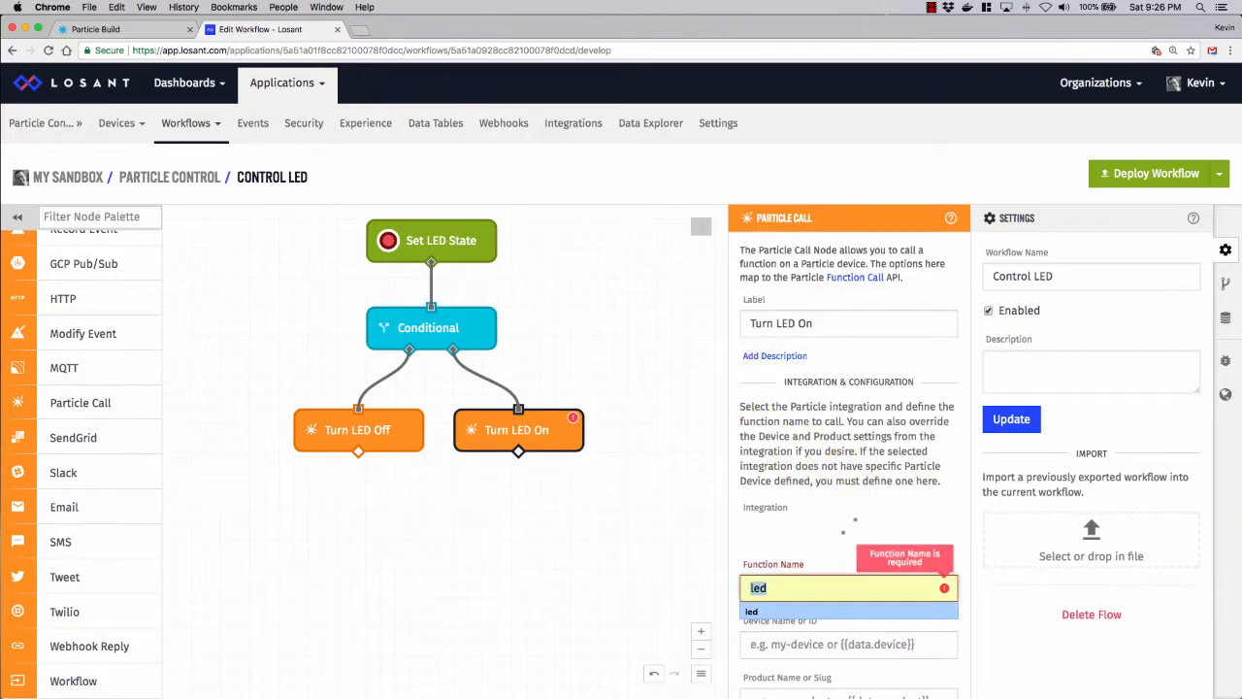
key(Tab)
key(Down)
key(Tab)
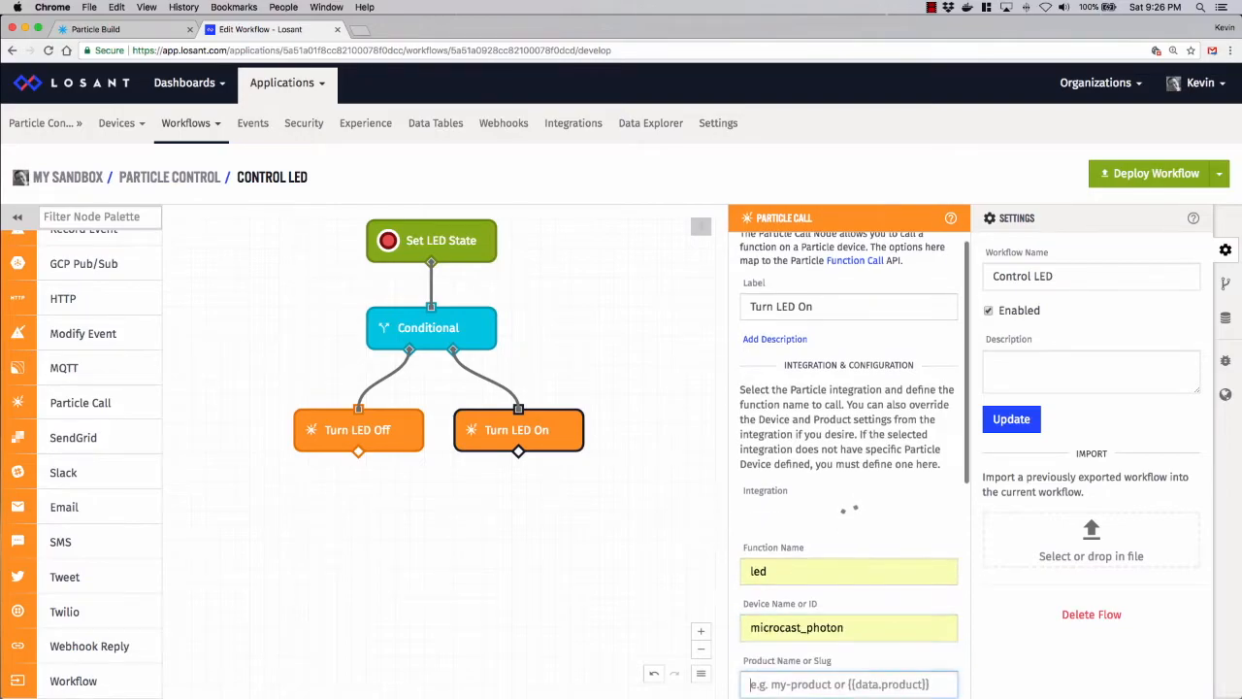
Set the Turn LED On node's argument template to on, and deploy the workflow.
scroll(802, 592, down, 3)
scroll(801, 587, down, 3)
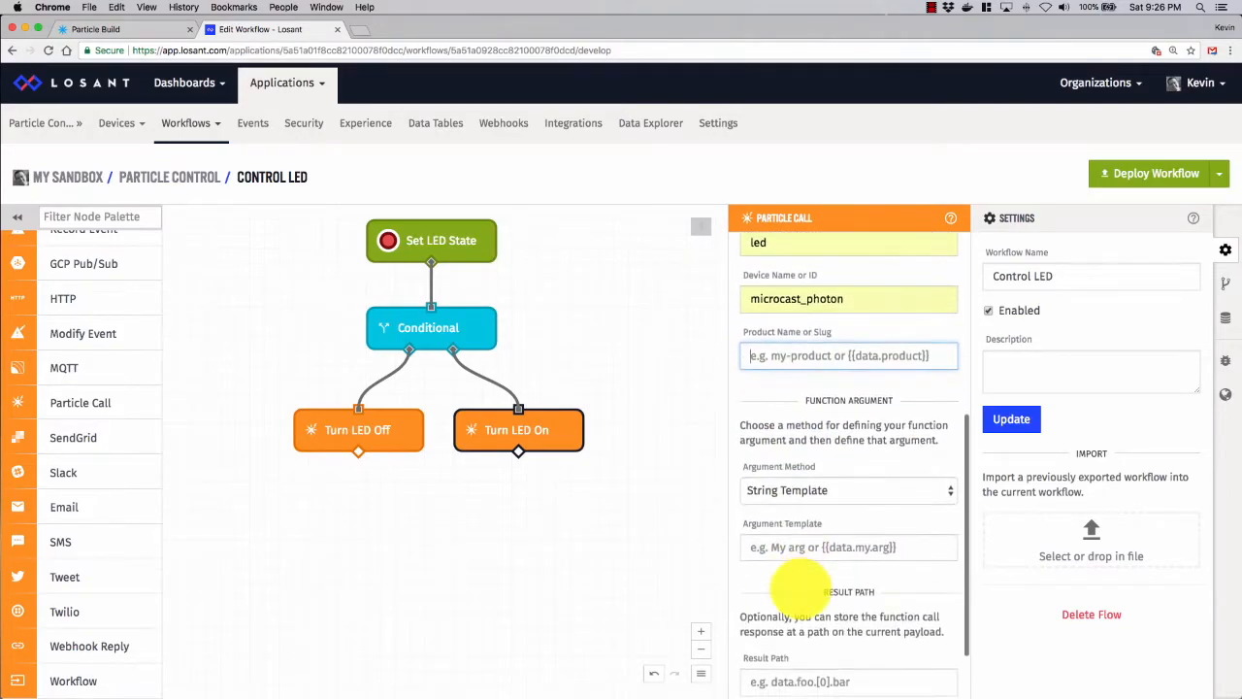
click(798, 555)
text(on)
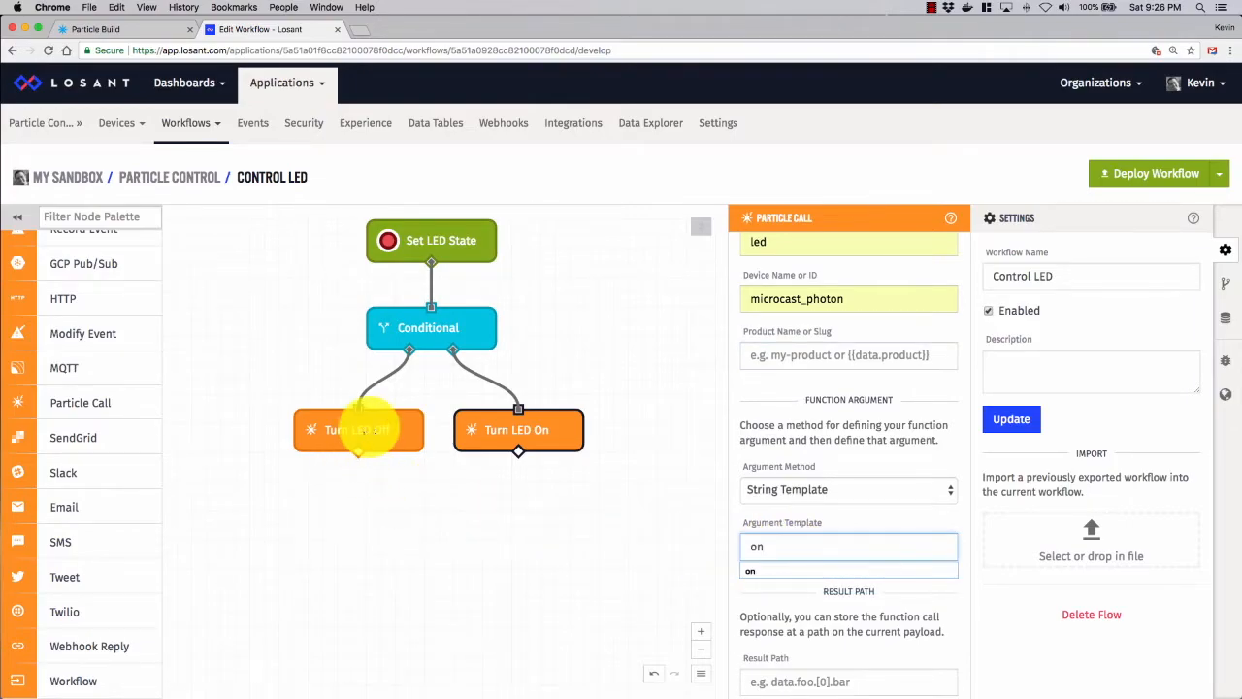
click(366, 430)
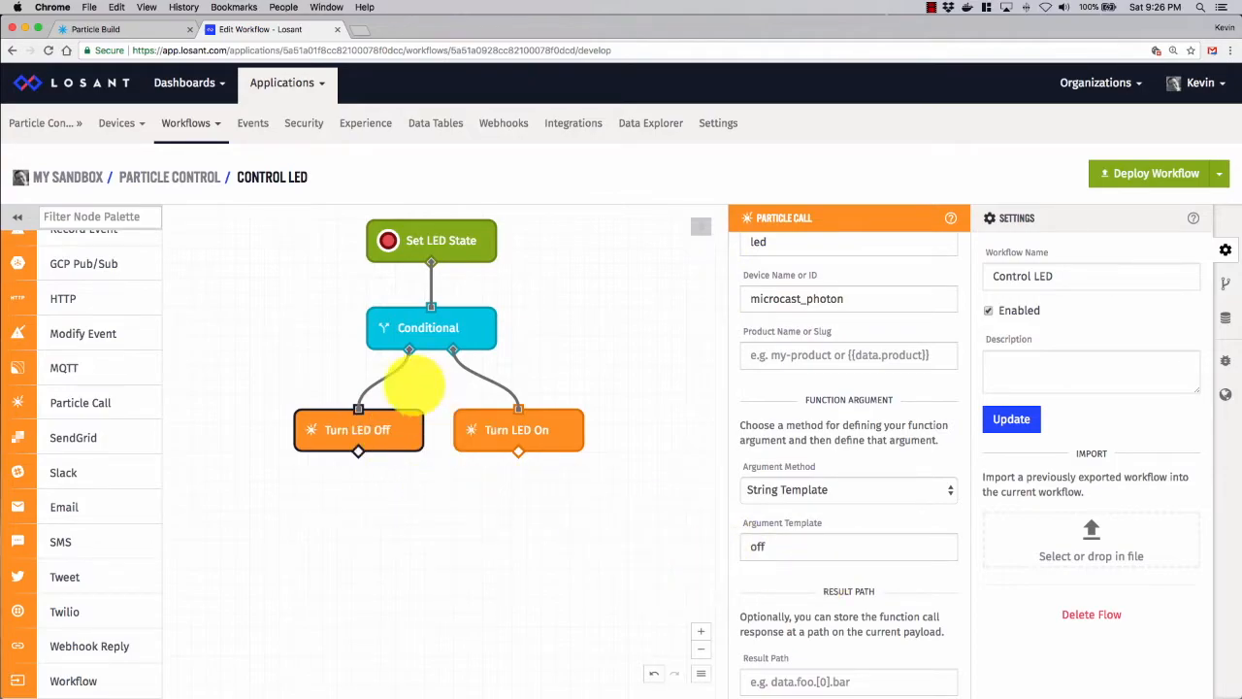
click(1140, 174)
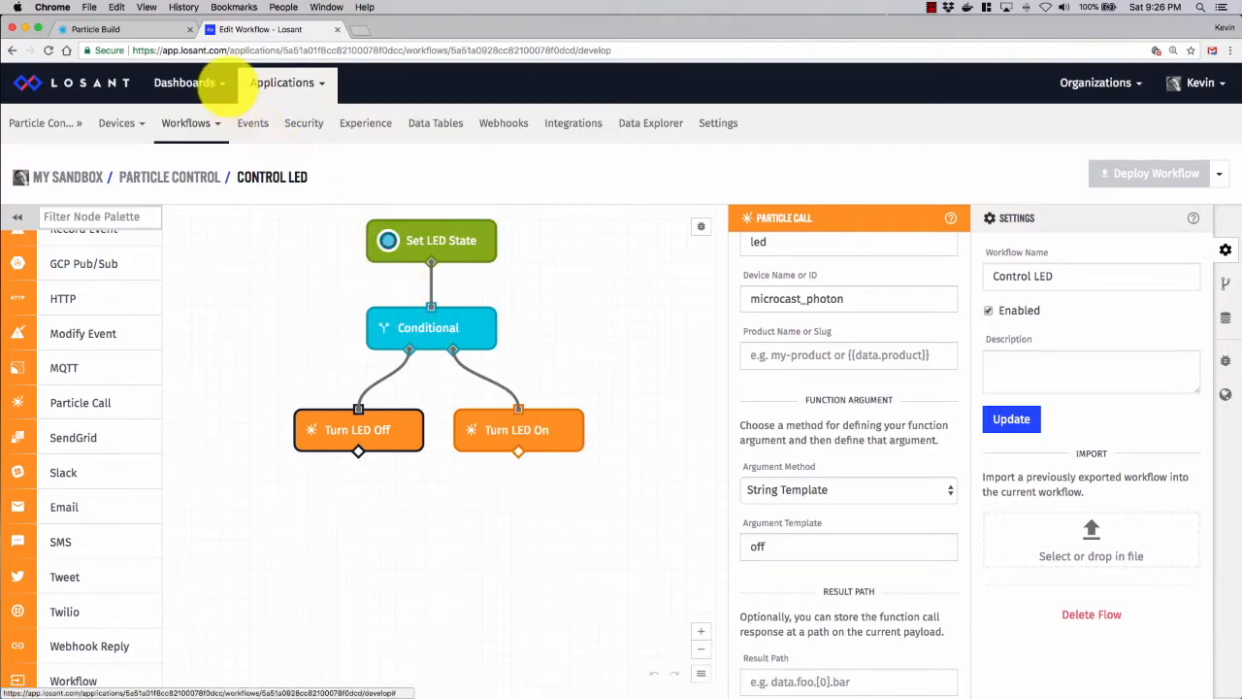
Create a new dashboard named Particle Control Dashboard.
click(199, 82)
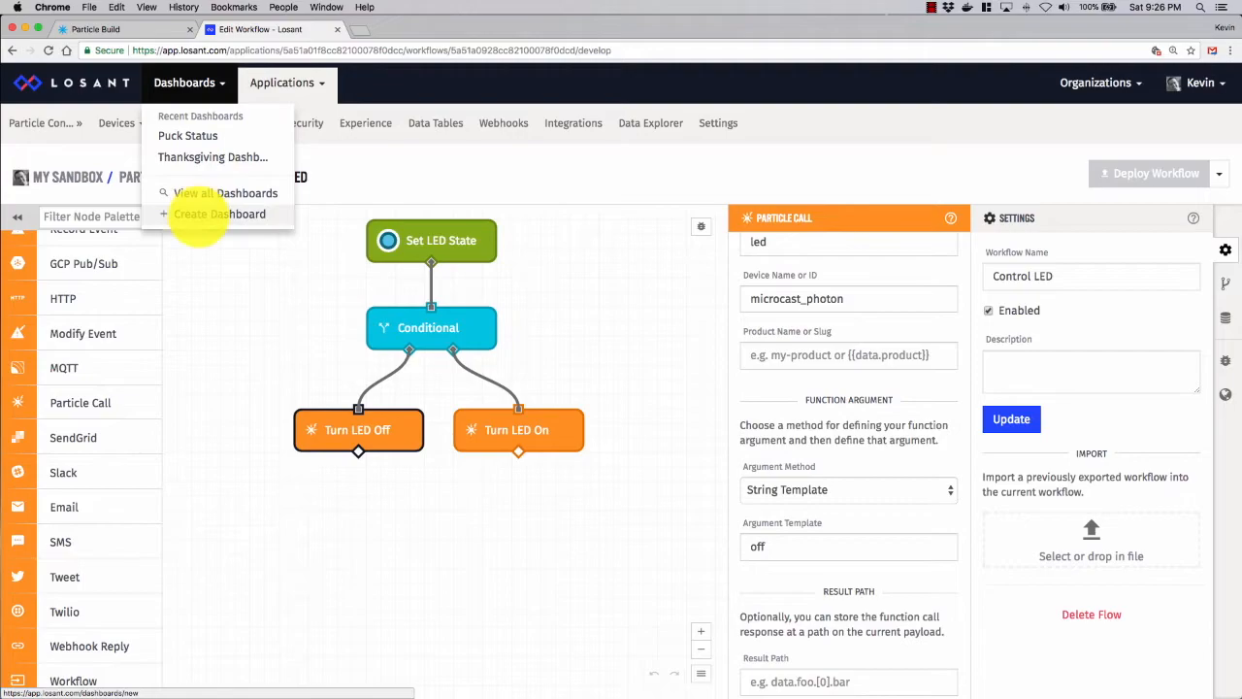
click(198, 215)
click(471, 258)
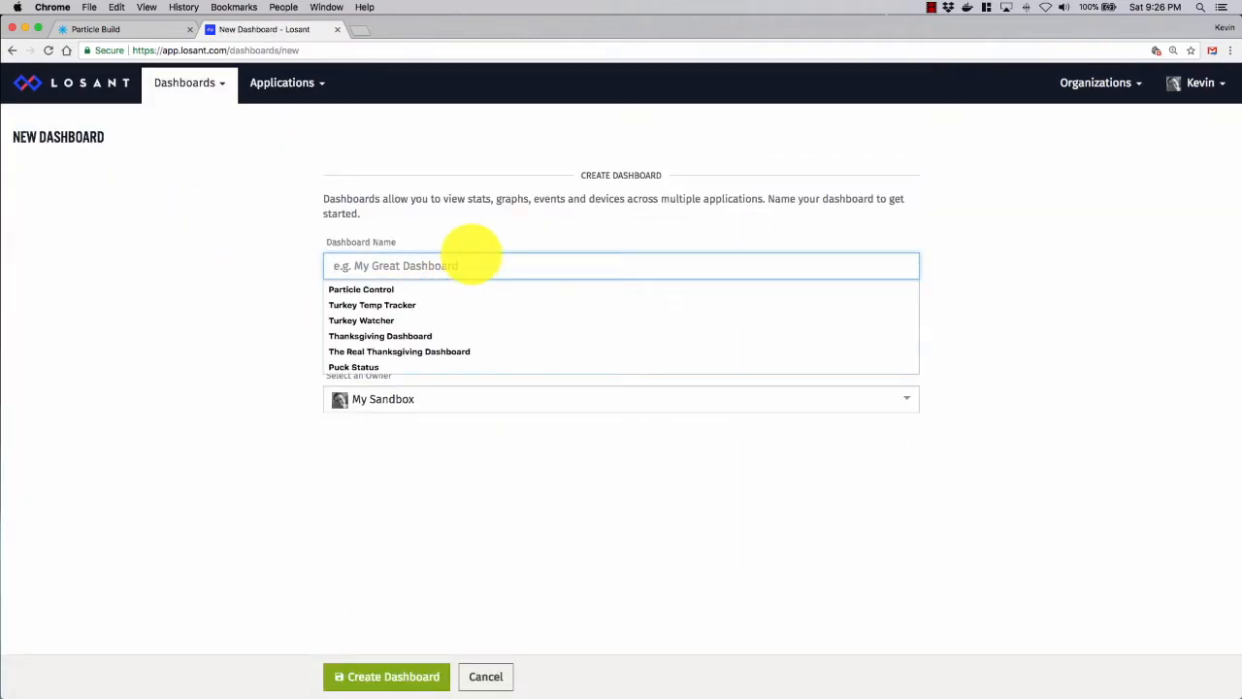
text(Par)
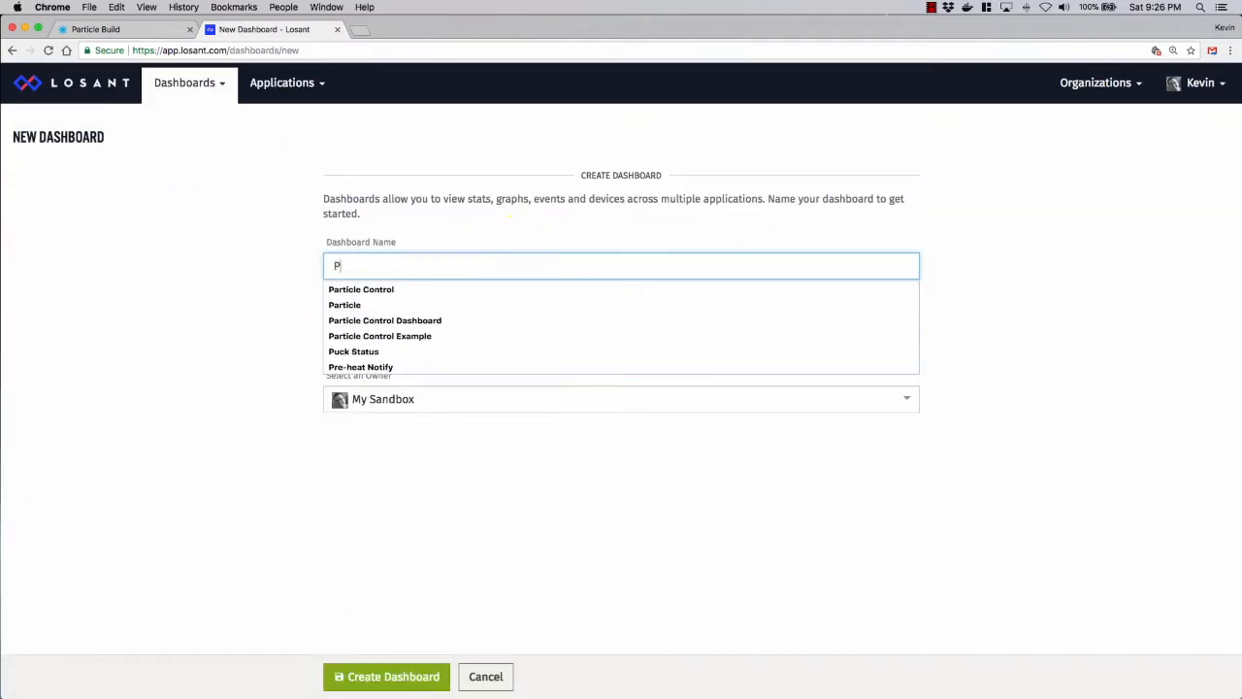
key(Down)
key(Down)
key(Down)
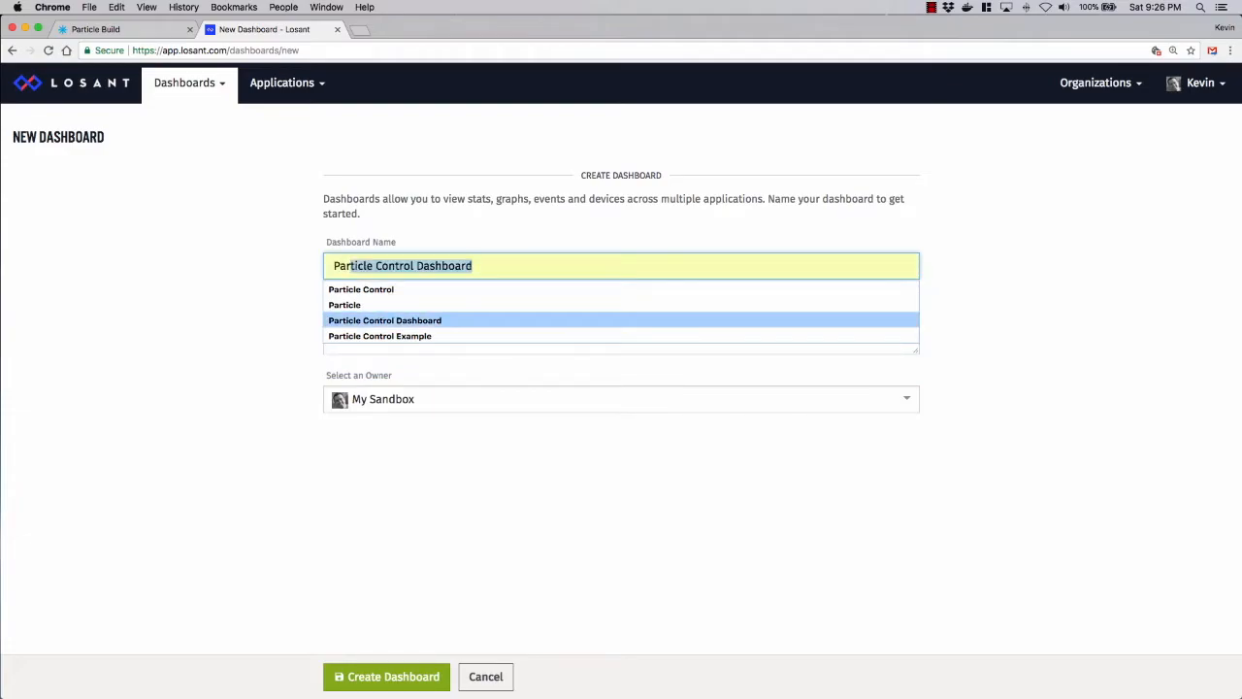
key(Return)
key(Tab)
click(377, 679)
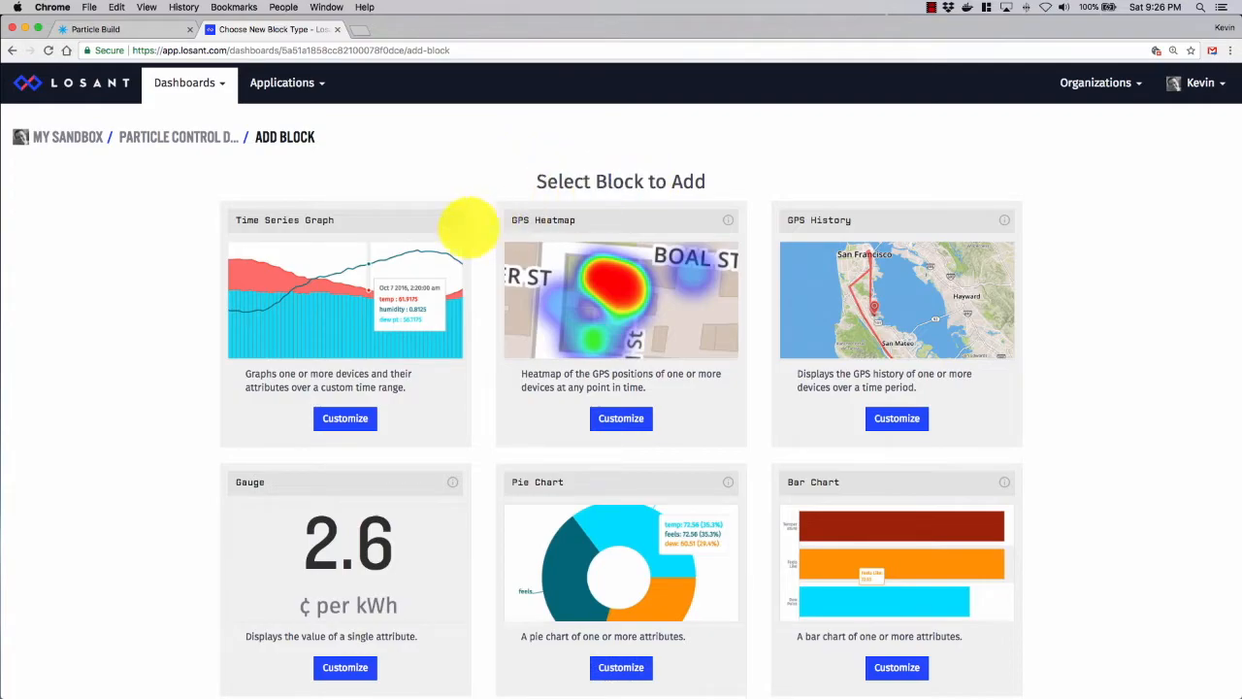
Start a new Input Controls block on the dashboard with the header text Set LED State.
scroll(376, 231, down, 5)
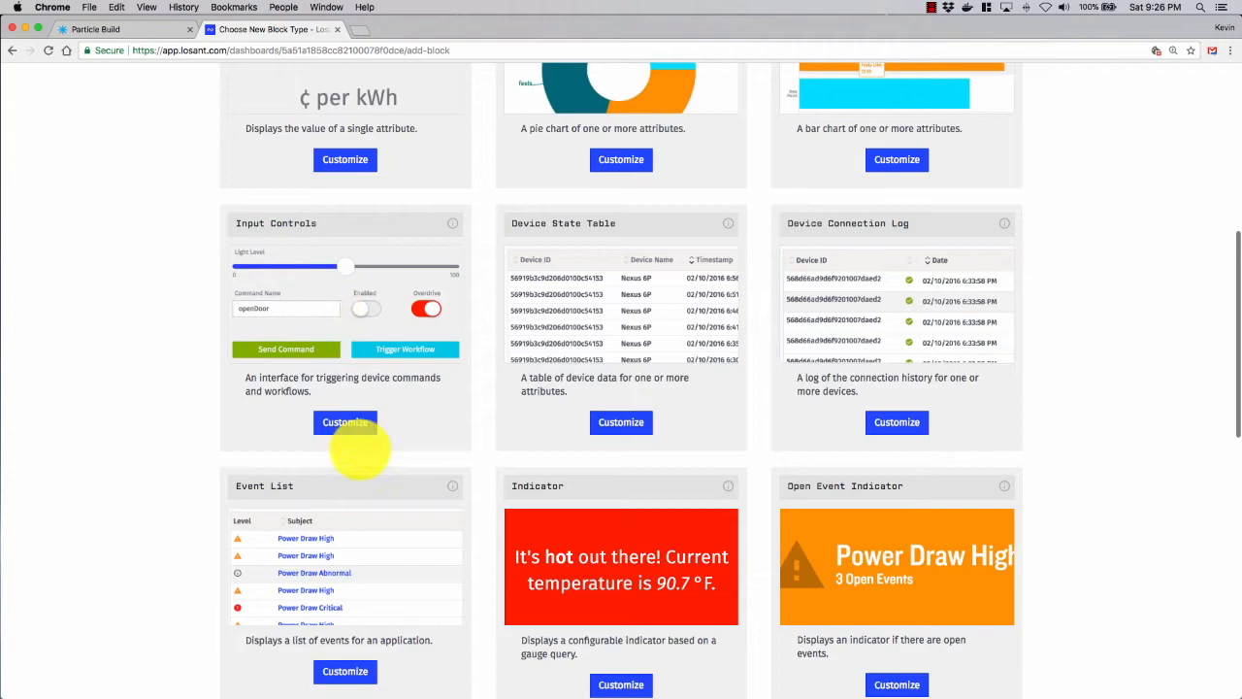
click(333, 422)
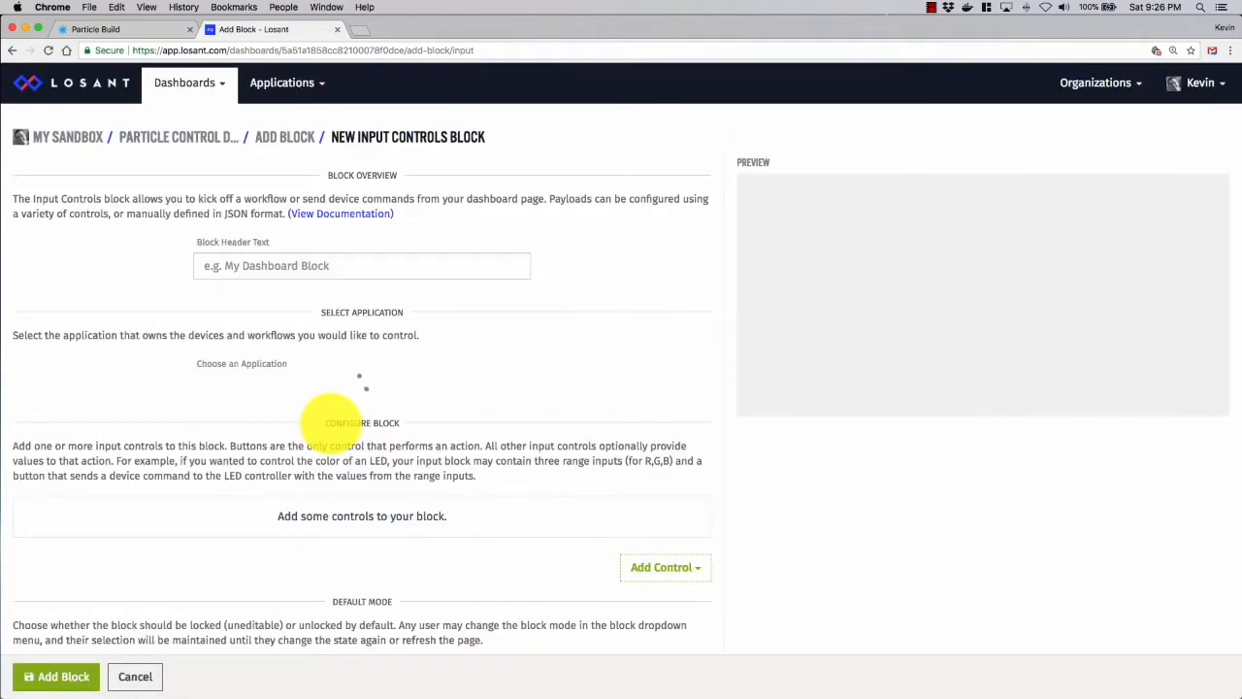
click(311, 265)
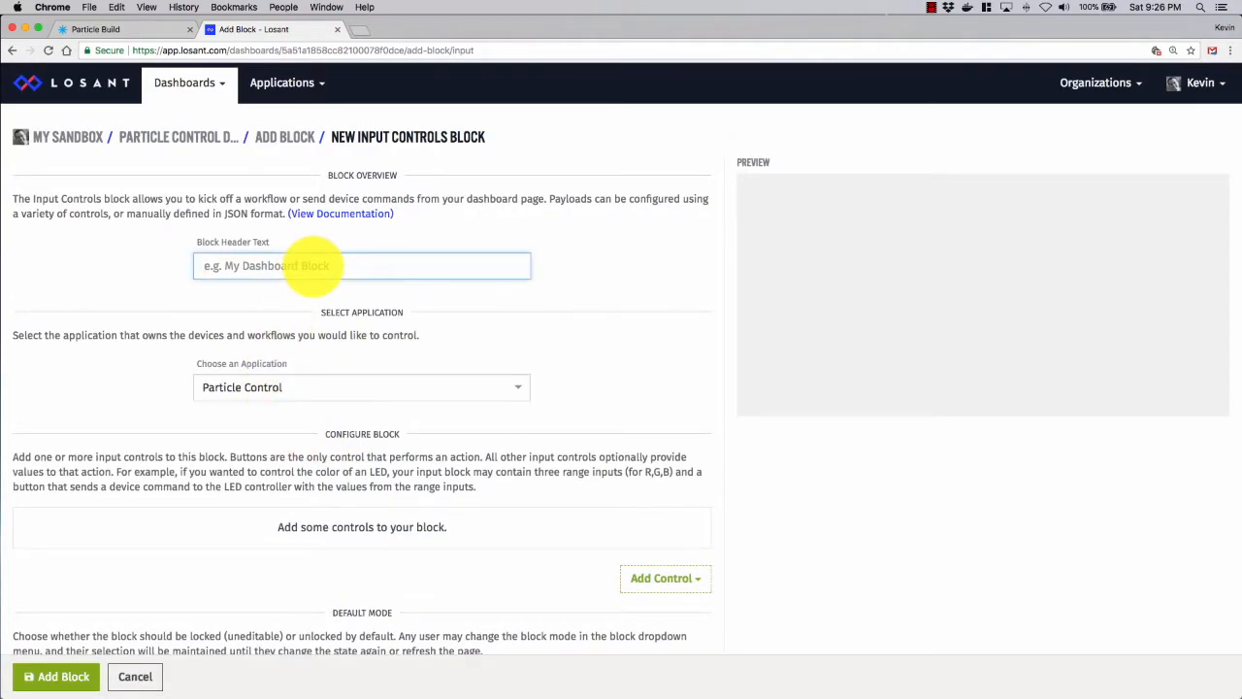
text(Set LED State)
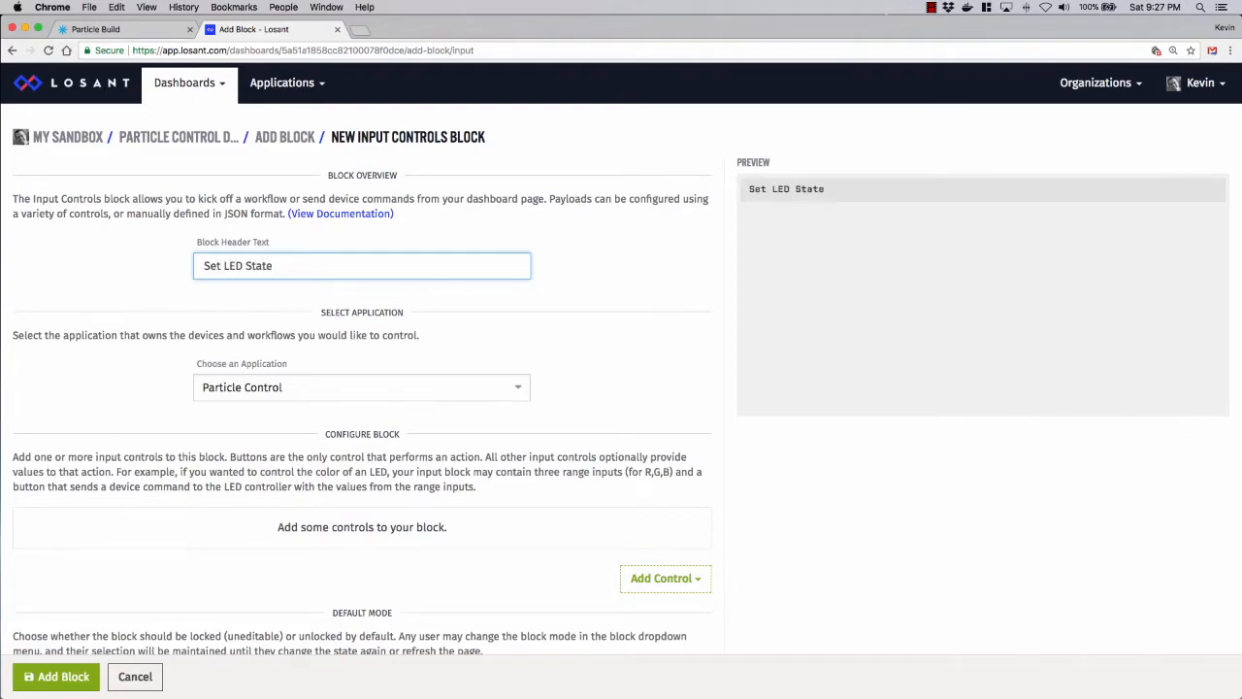
Add a Toggle Switch control to the Set LED State block.
scroll(302, 272, down, 1)
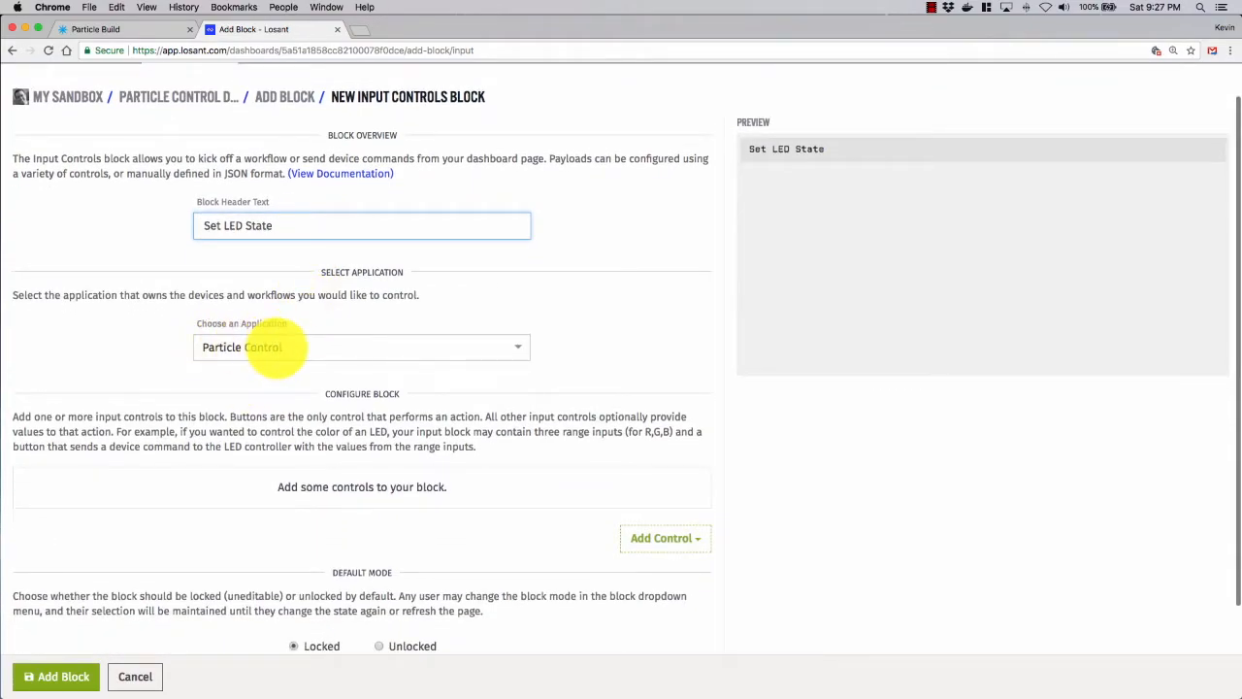
scroll(359, 369, down, 3)
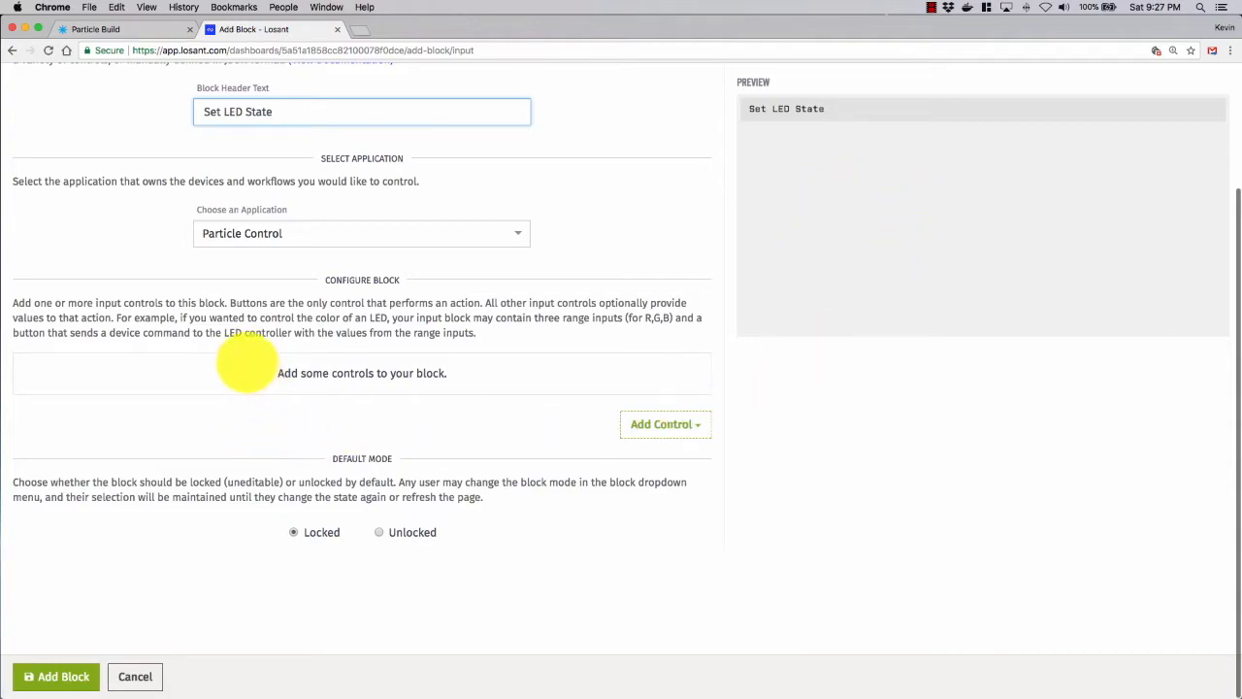
drag(231, 303, 479, 301)
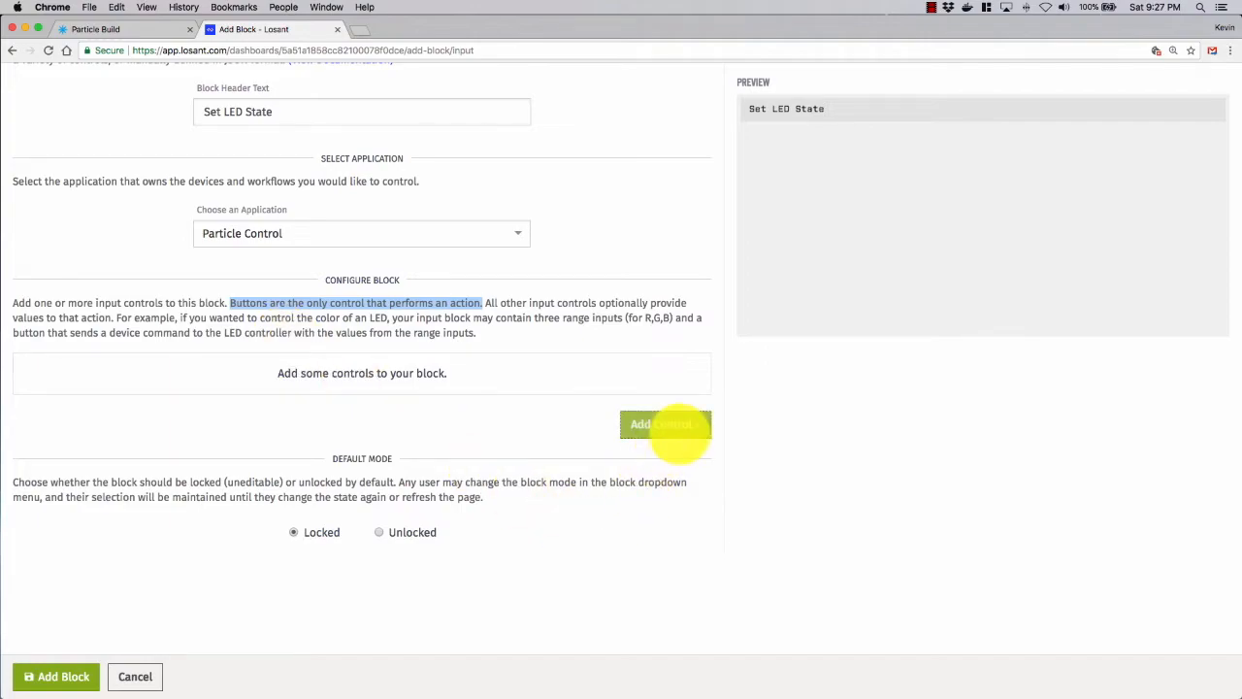
click(676, 424)
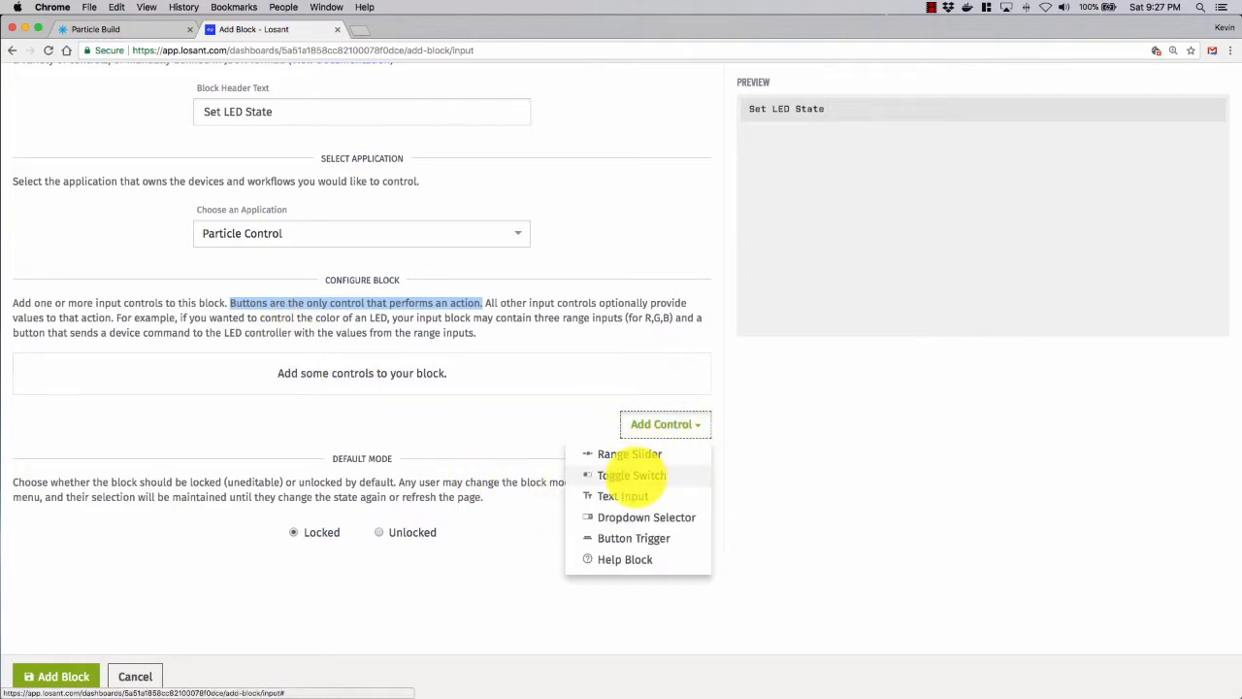
click(632, 475)
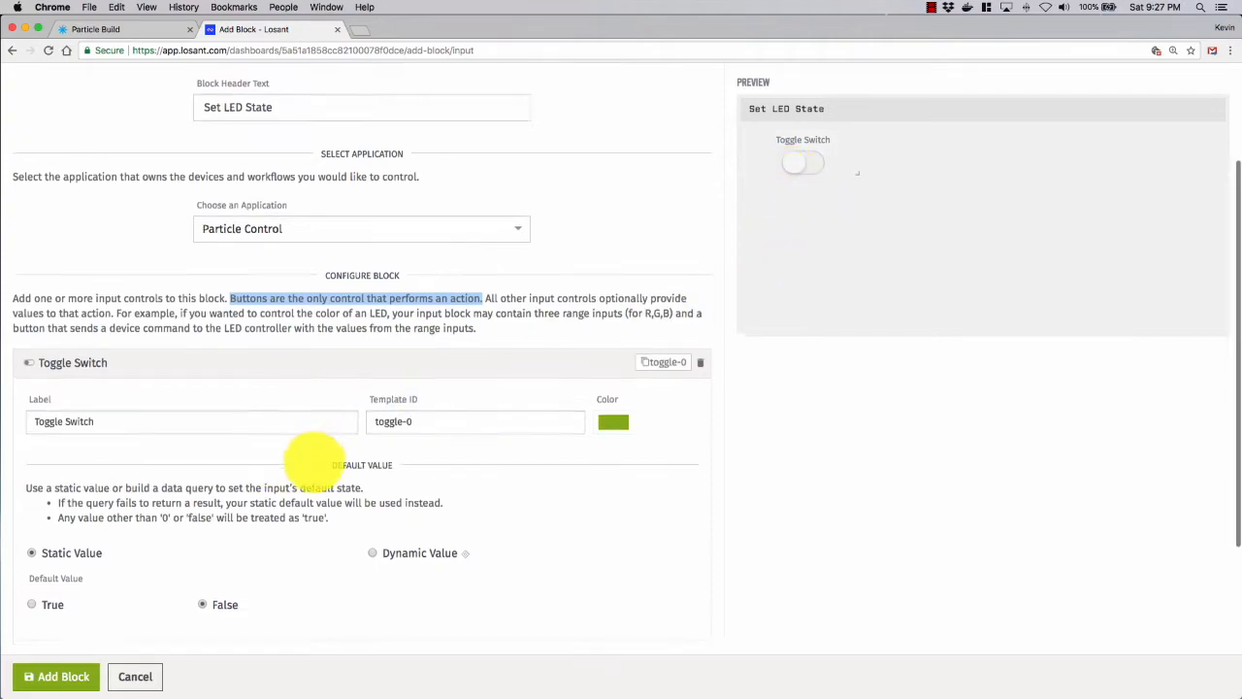
Add a Button Trigger control below the toggle switch in the Set LED State block.
scroll(314, 463, down, 3)
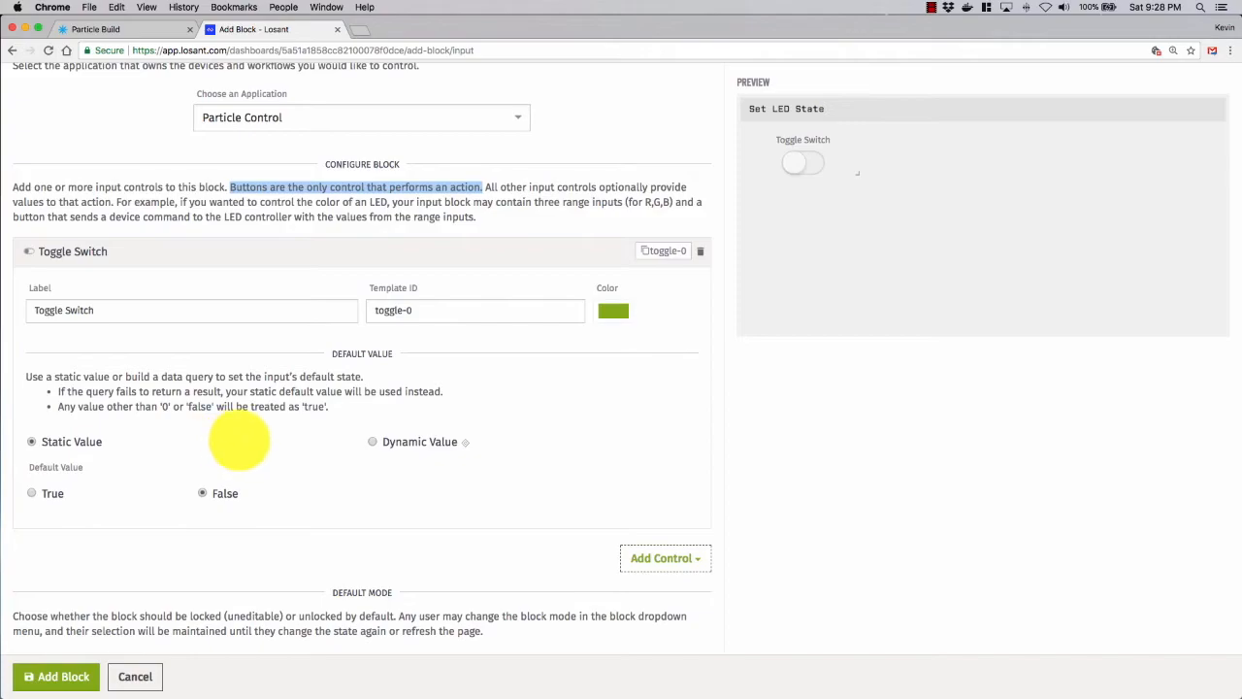
scroll(247, 438, down, 3)
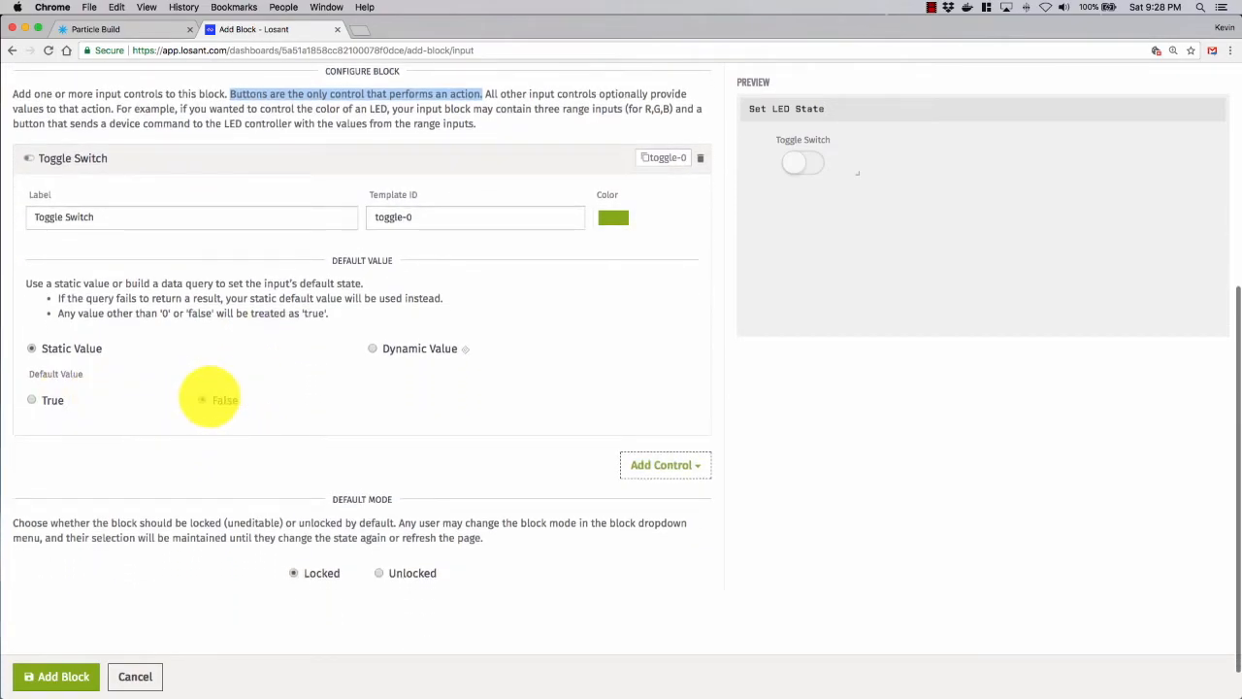
scroll(281, 387, down, 1)
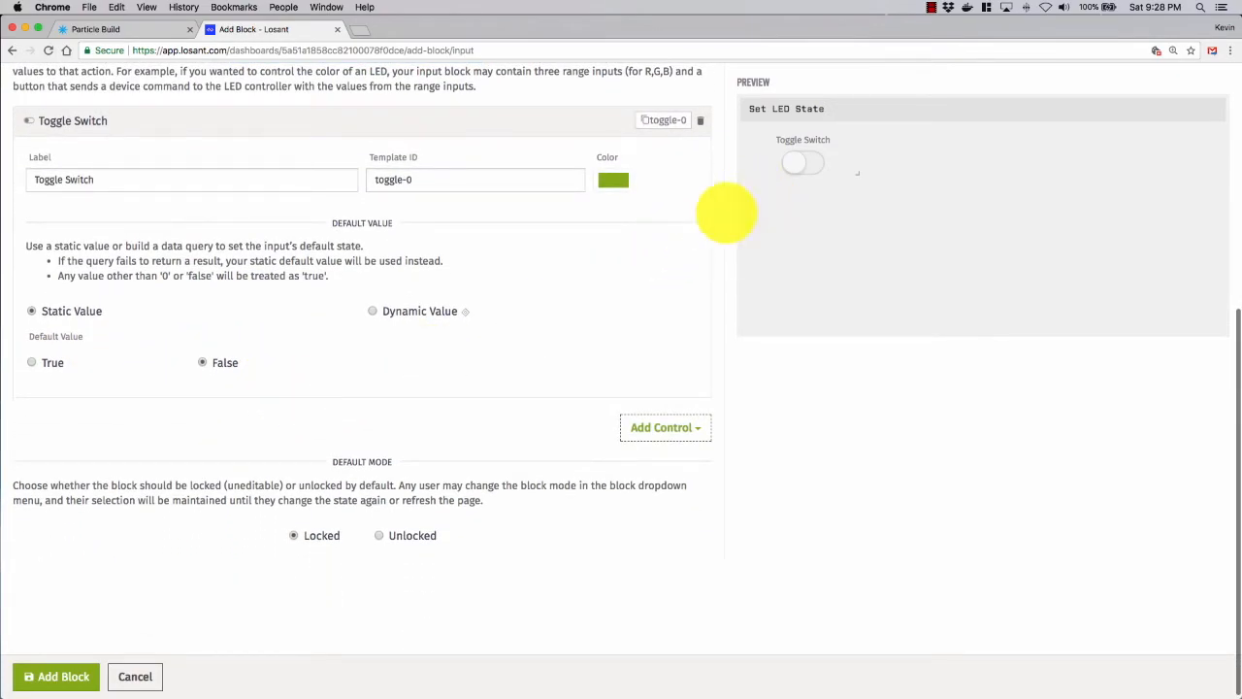
click(685, 426)
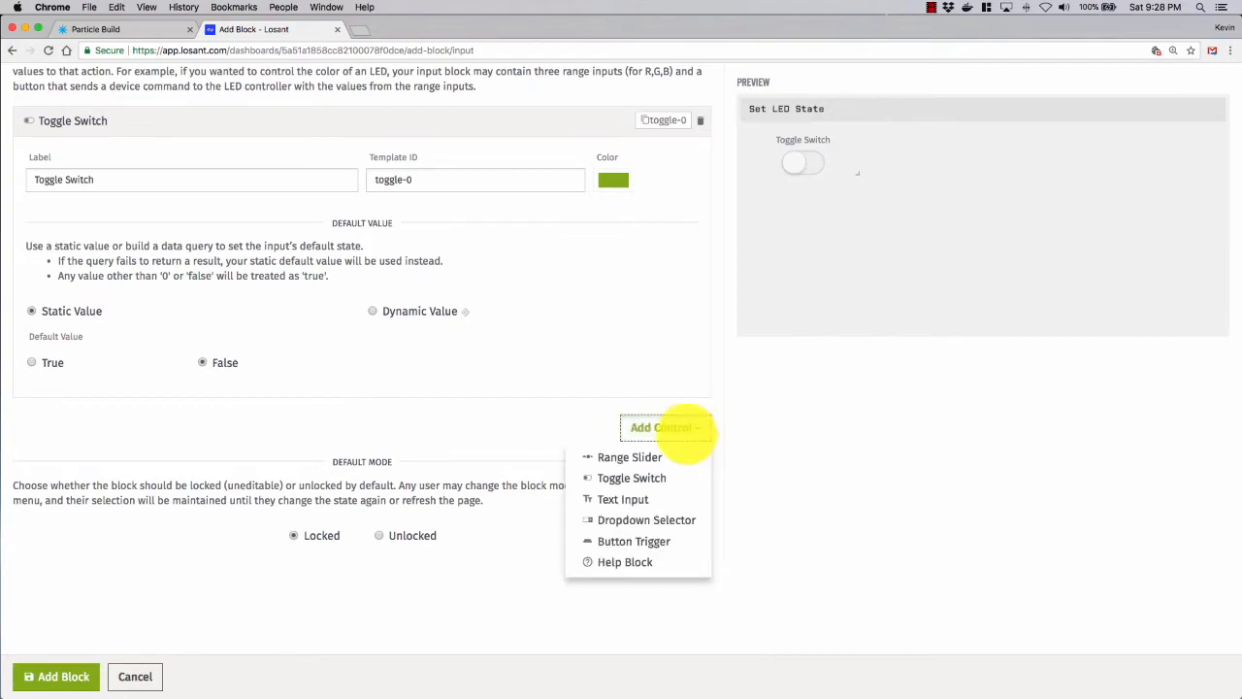
click(634, 540)
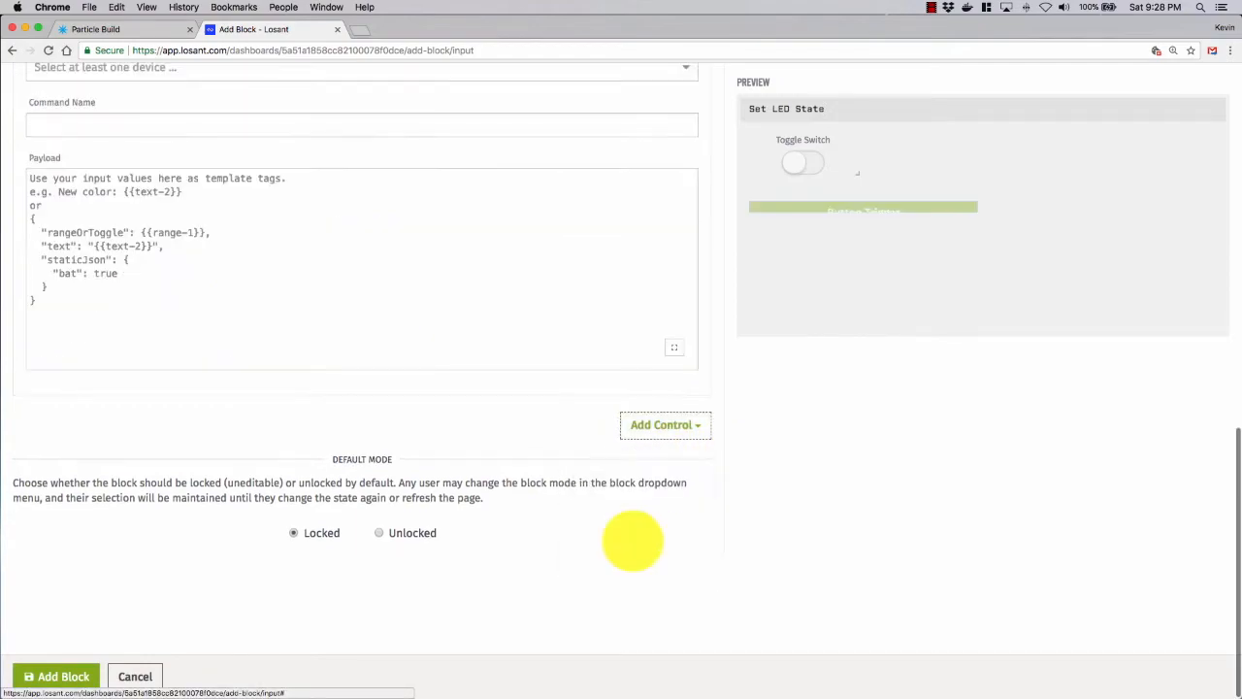
Change the Button Trigger control's label to Set LED State.
scroll(300, 319, up, 5)
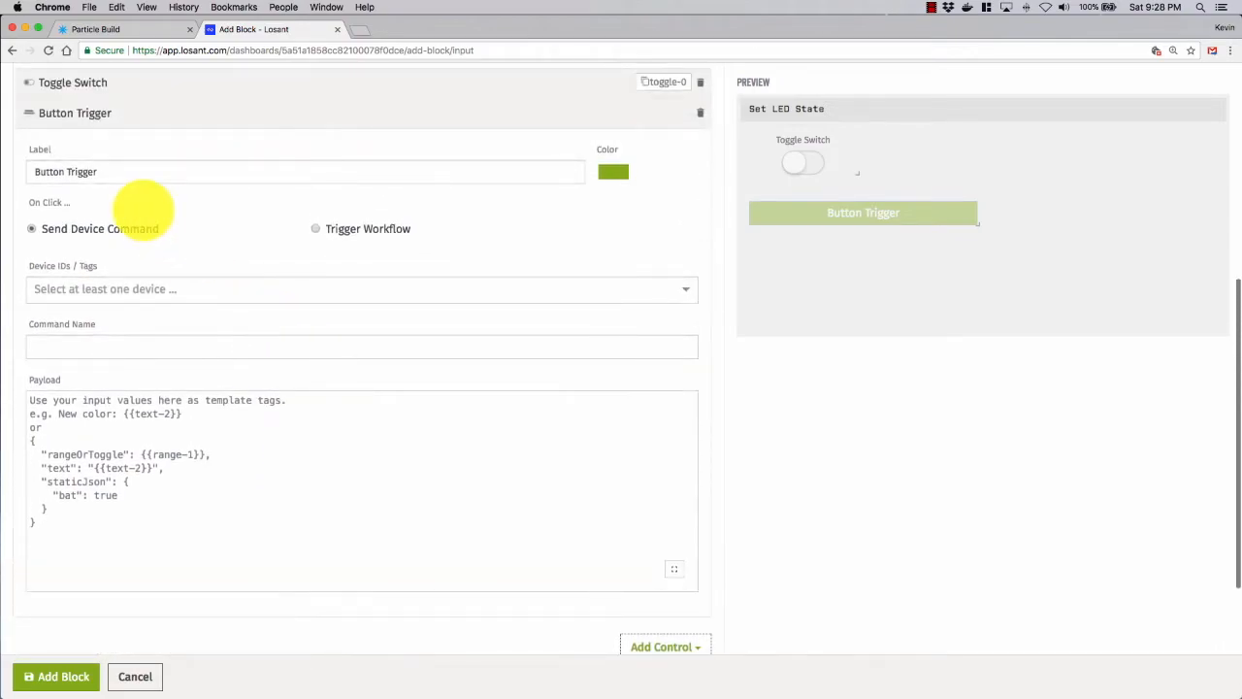
click(102, 172)
key(super+a)
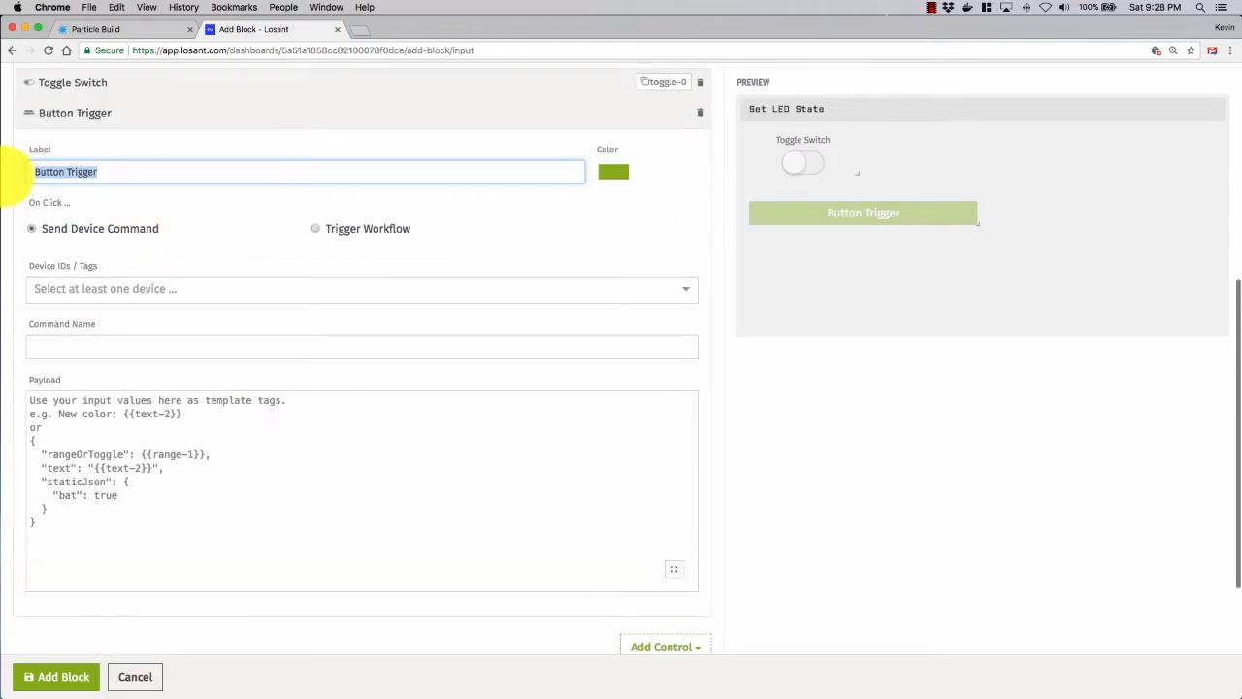
text(Set)
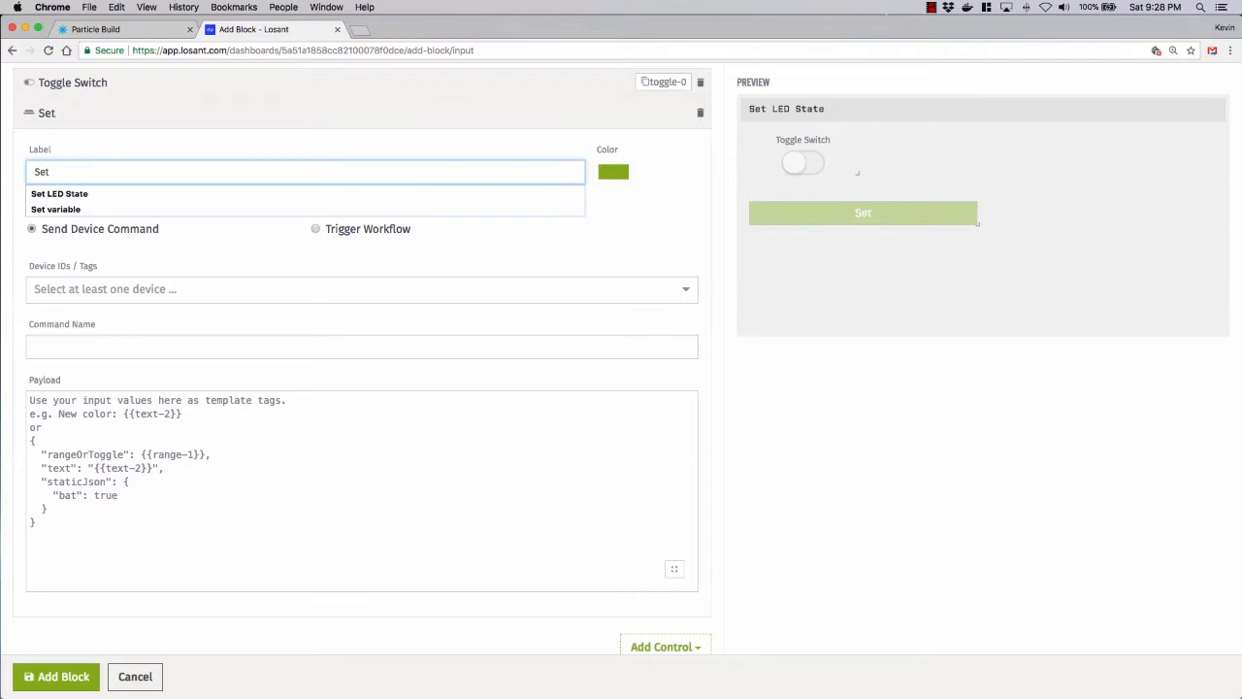
text( LED)
key(Down)
key(Return)
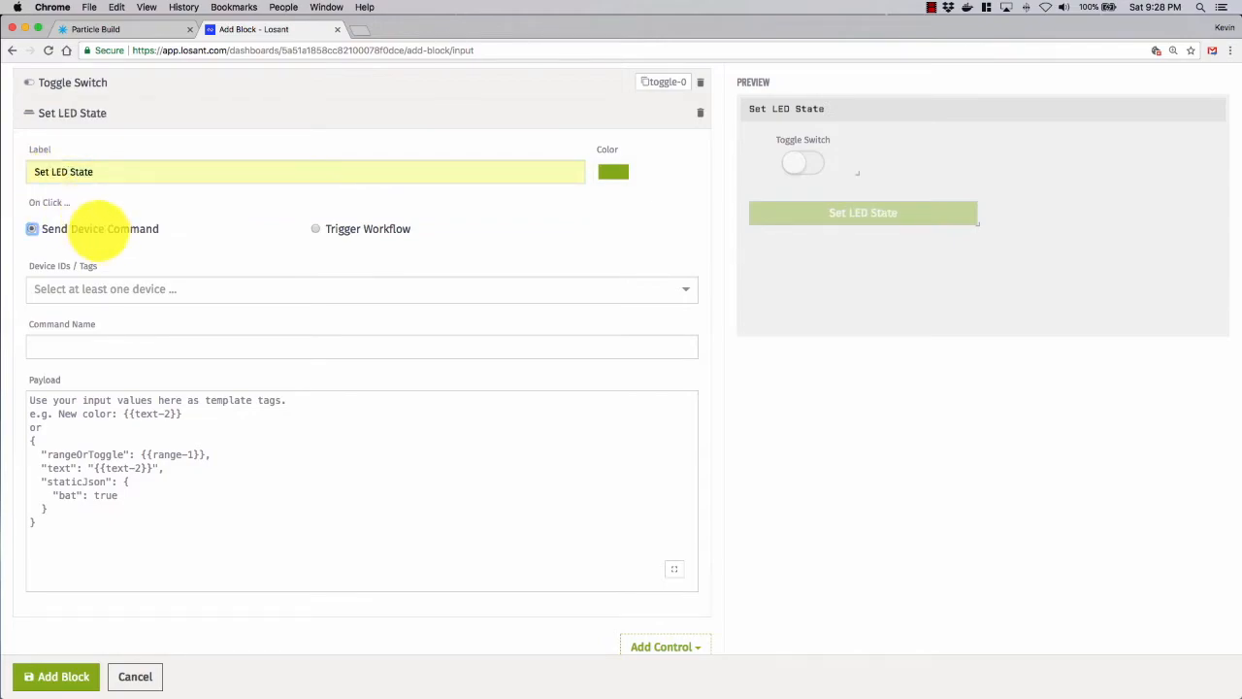
Make the Set LED State button trigger the Control LED workflow through its Set LED State virtual button.
click(34, 229)
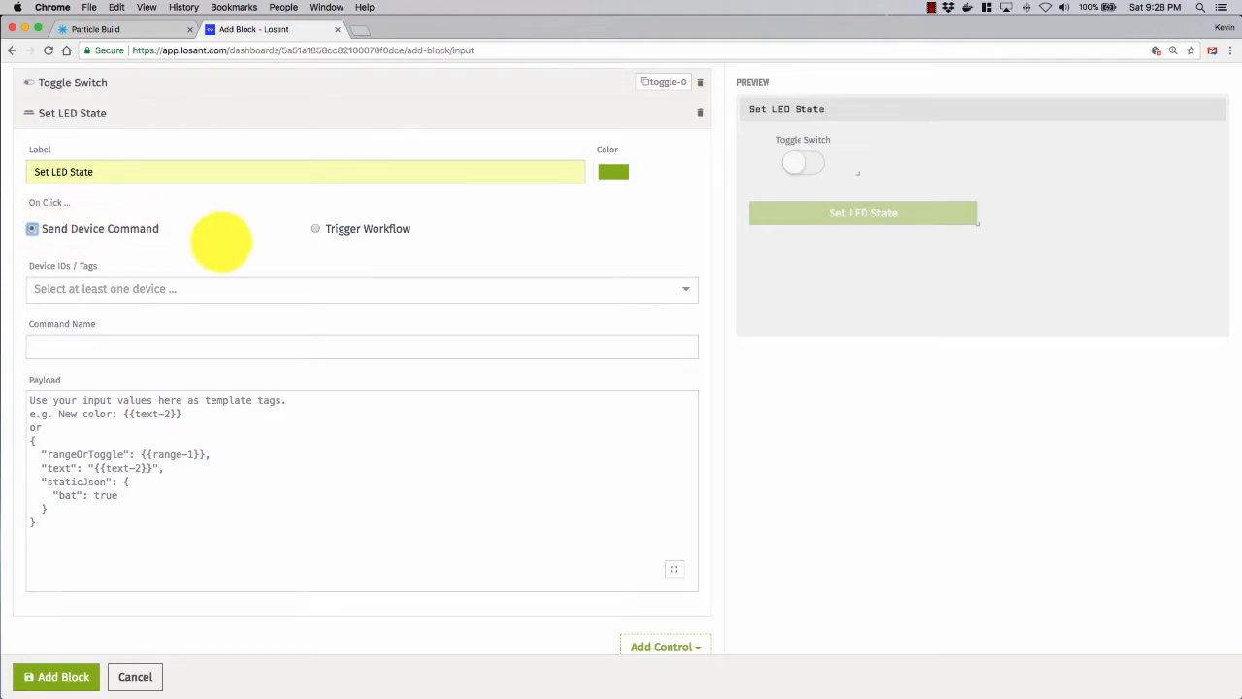
click(316, 229)
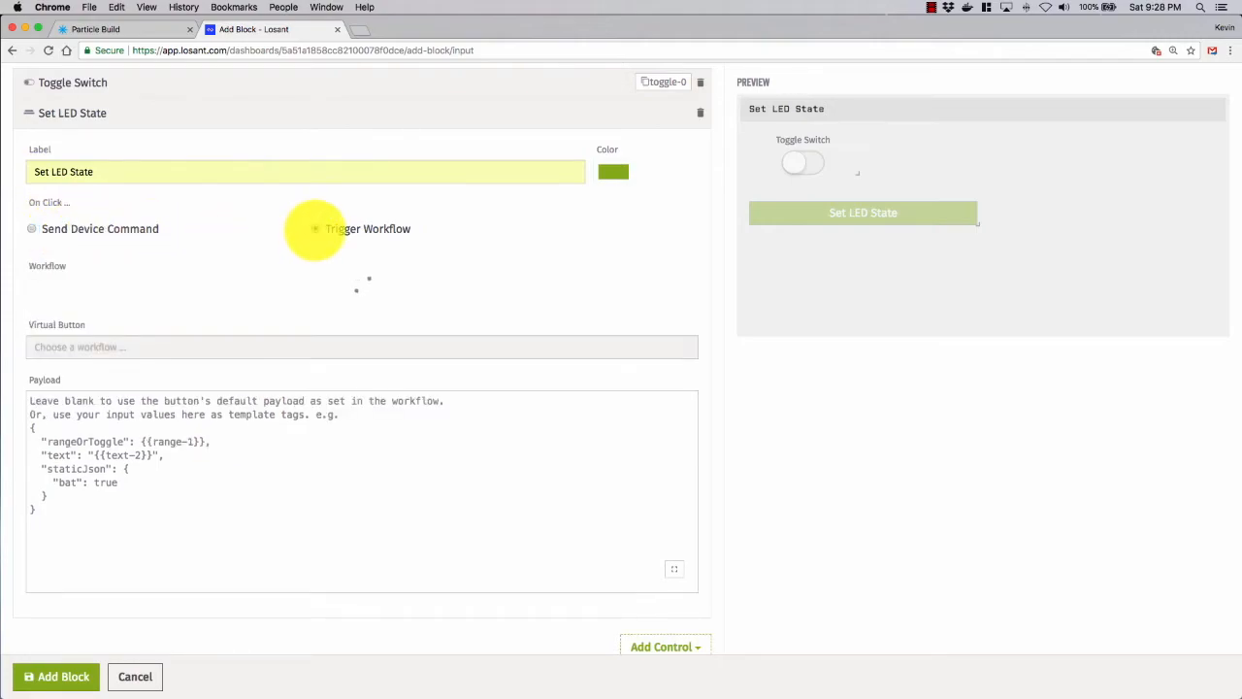
click(686, 288)
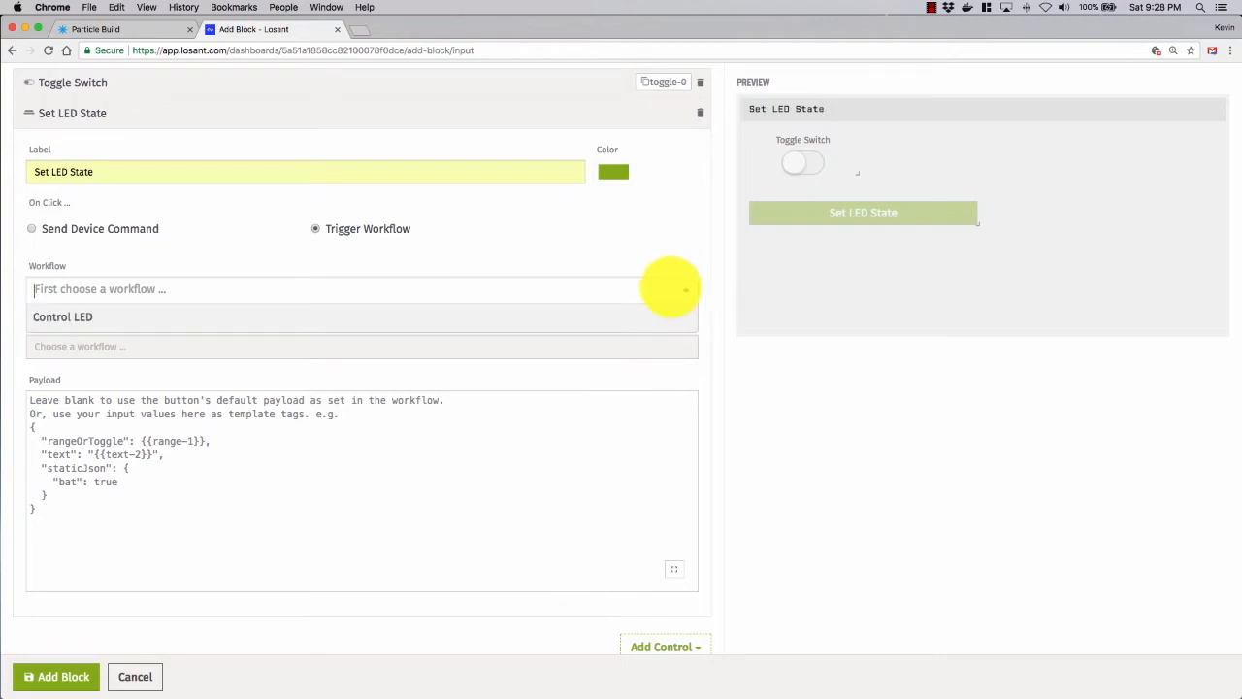
click(62, 316)
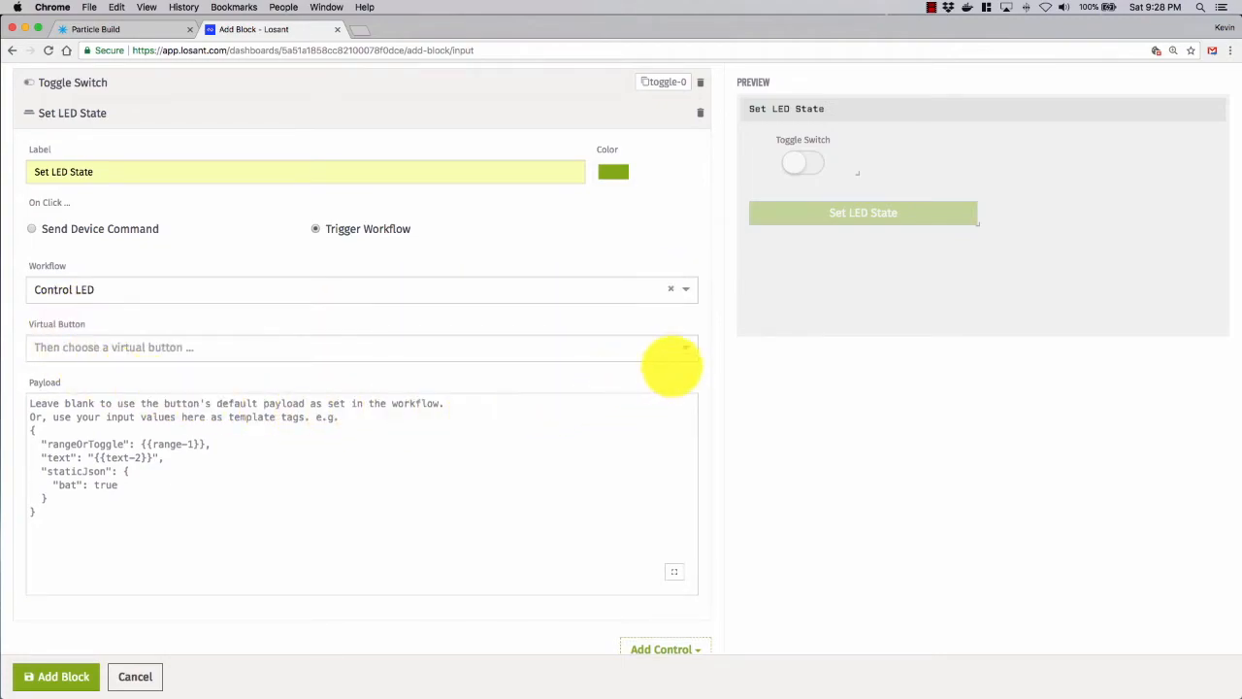
click(685, 345)
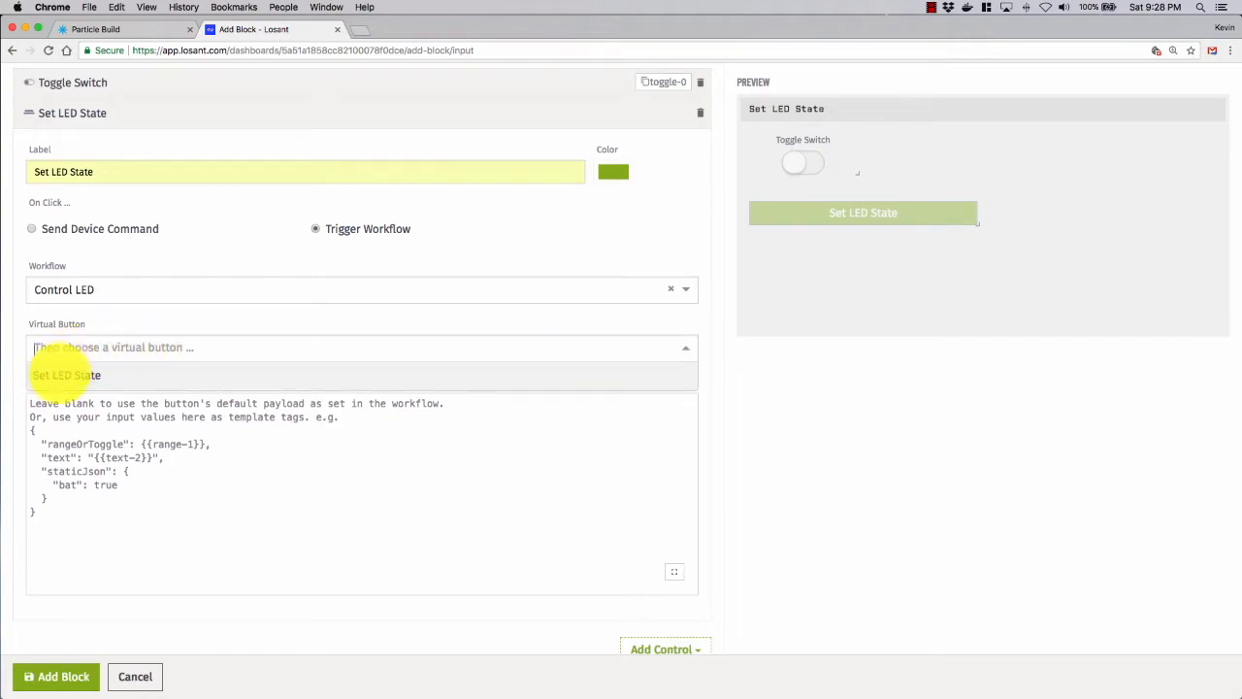
click(62, 375)
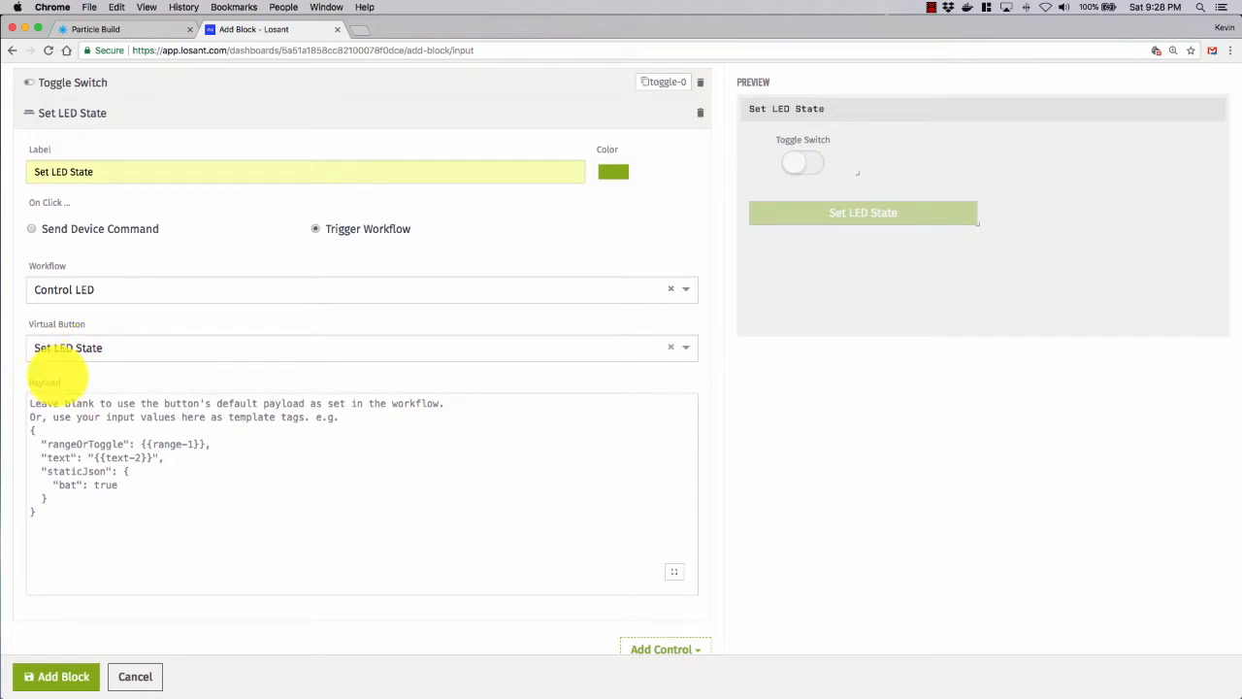
Enter a JSON payload for the Set LED State button that sets "state" to the template value {{toggle-0}}.
scroll(66, 380, down, 2)
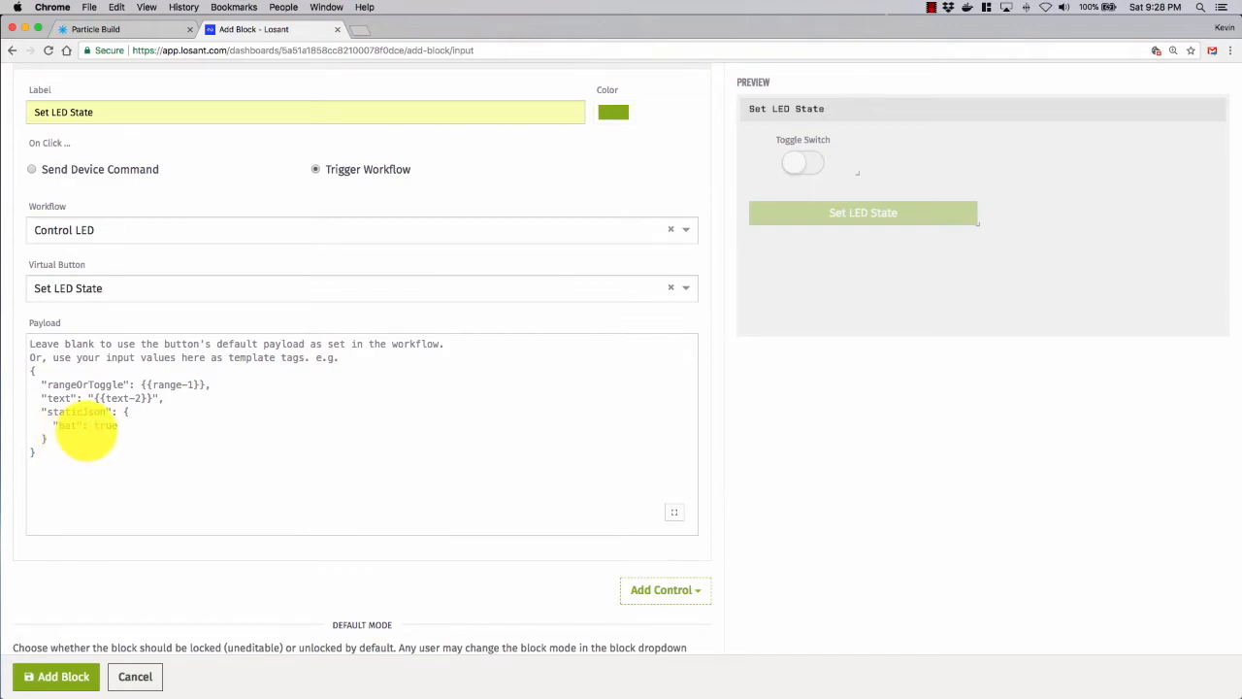
click(85, 436)
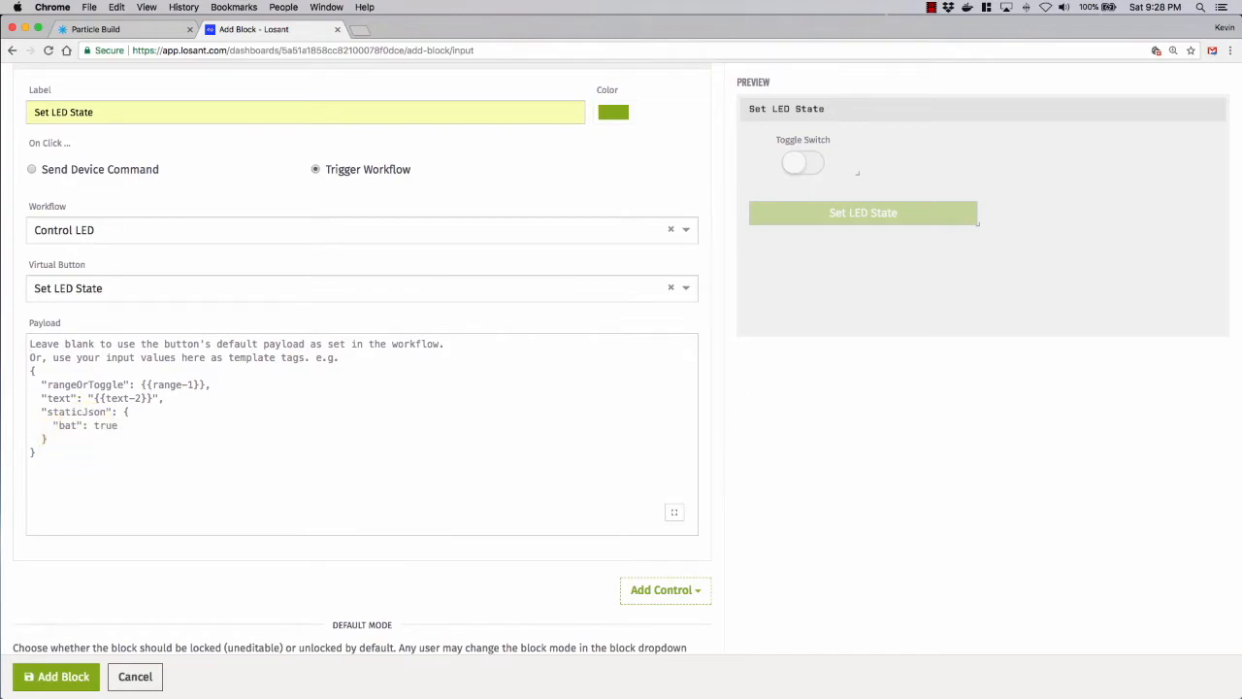
text({)
key(Return)
text("state":)
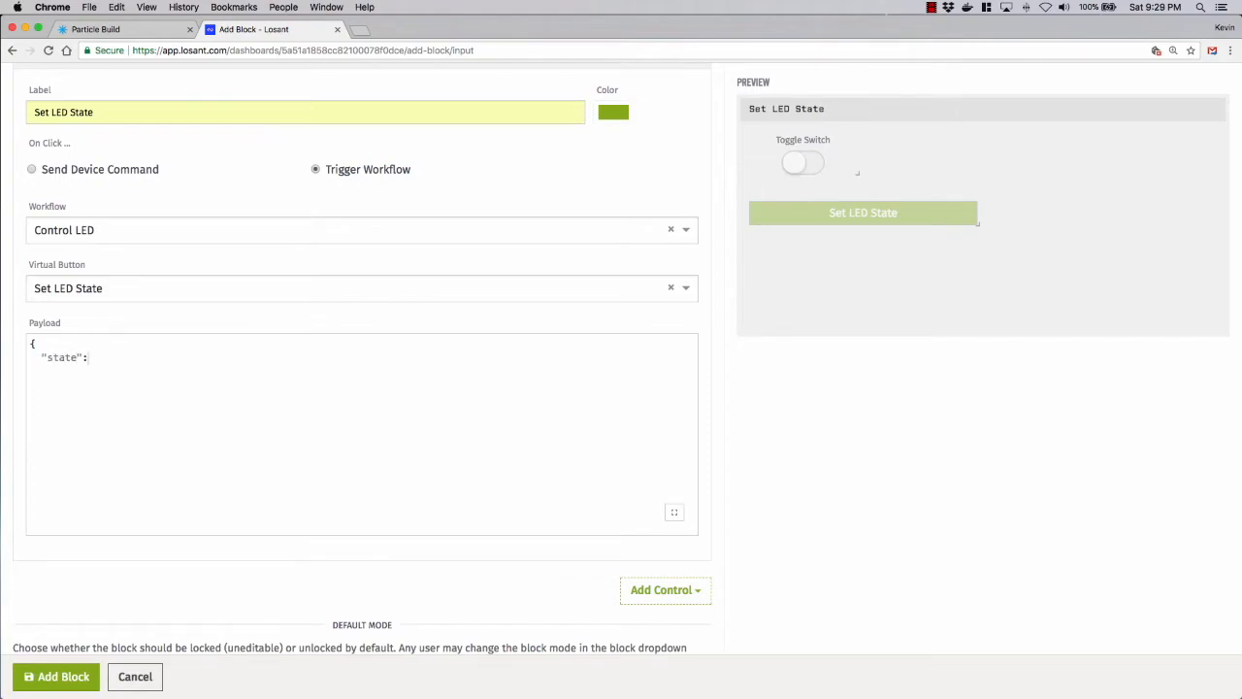
scroll(424, 394, up, 3)
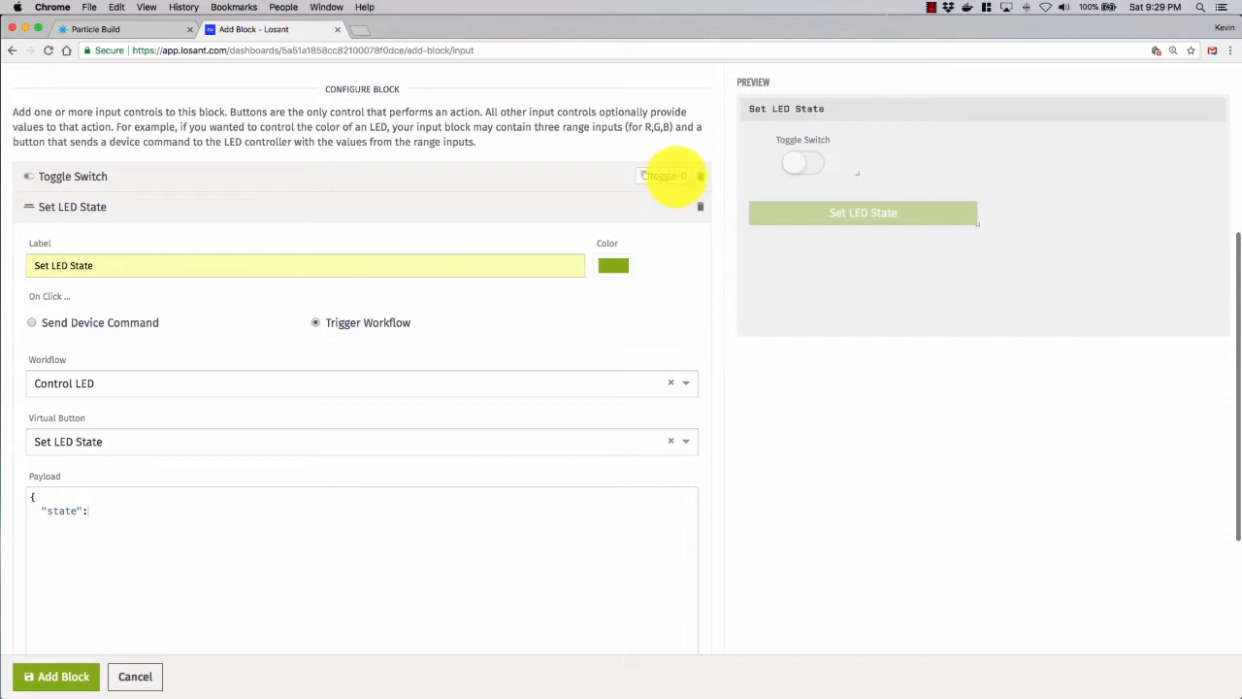
scroll(674, 175, down, 3)
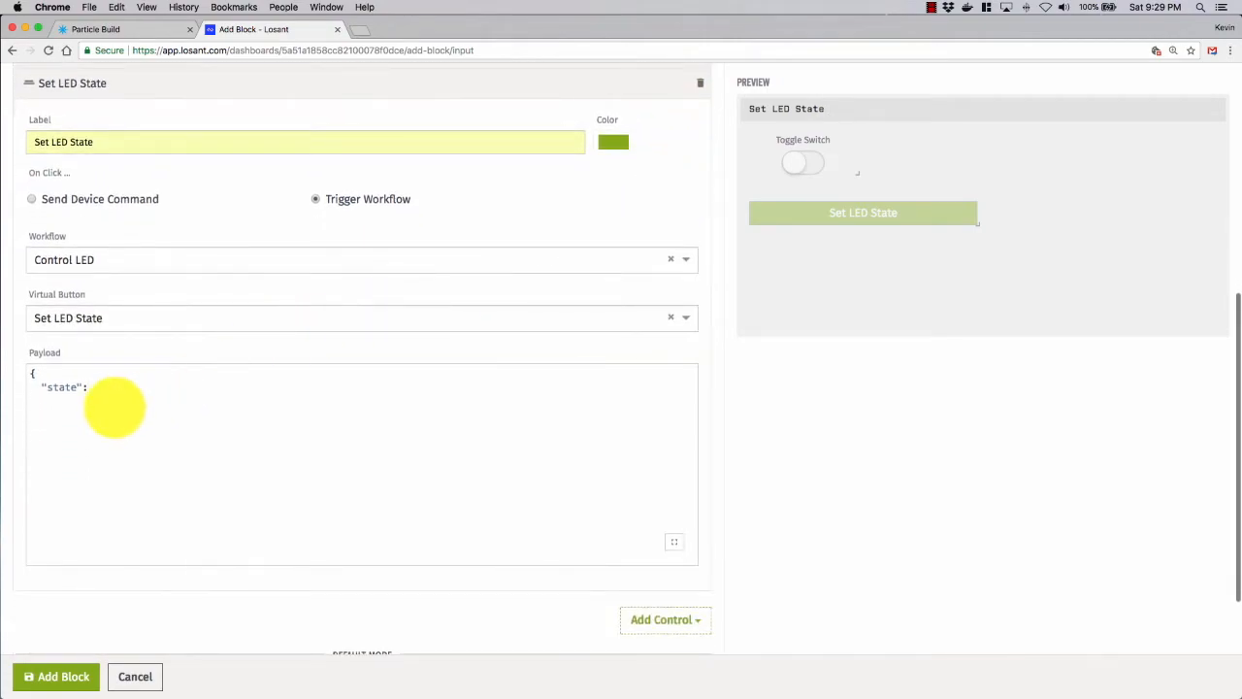
text({{)
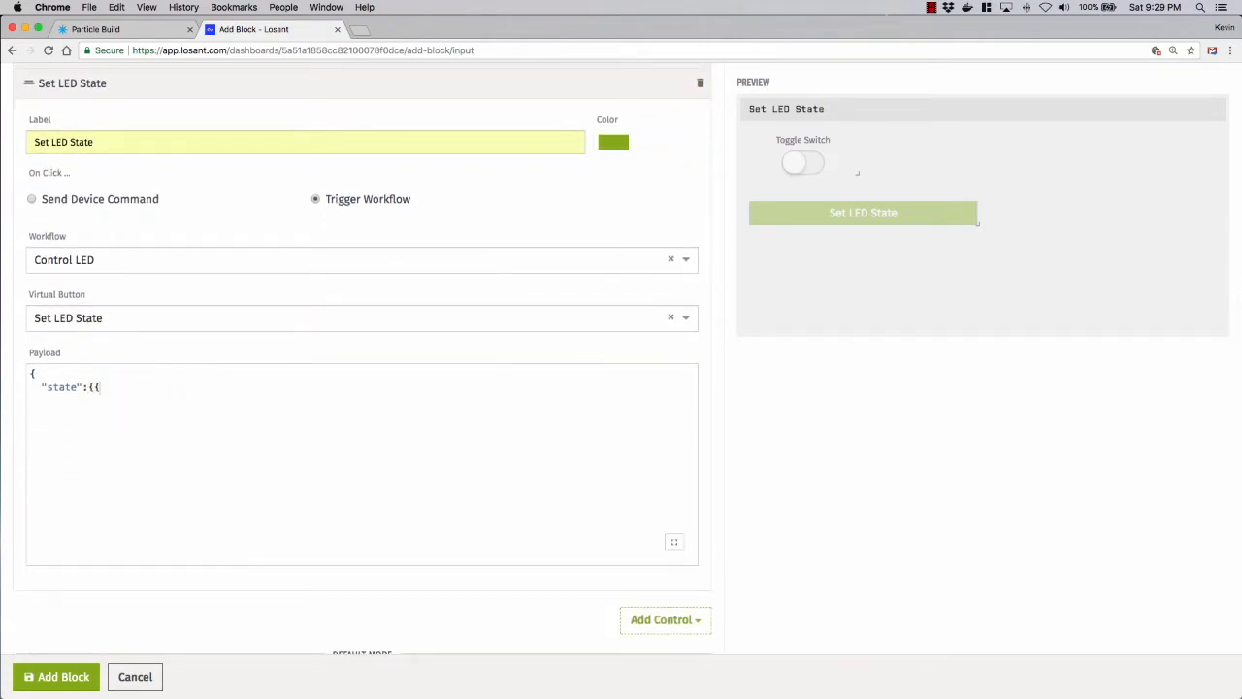
text(toggle-0}})
key(Return)
text(})
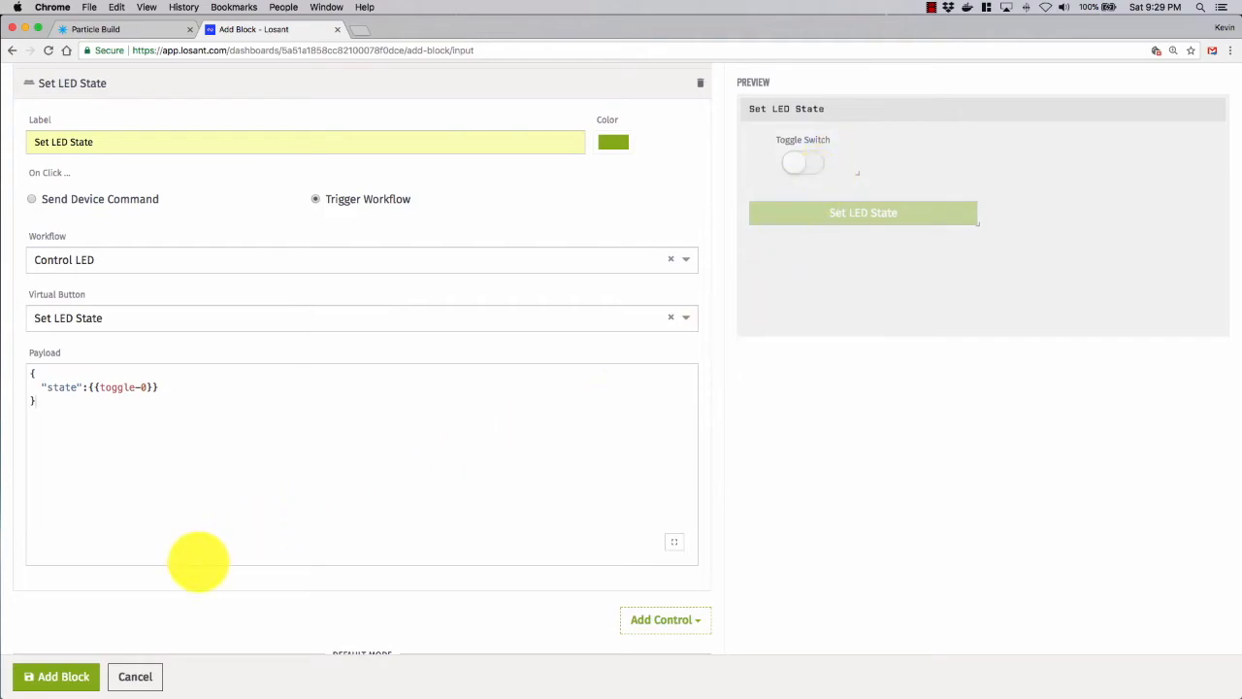
Set the block's default mode to Unlocked and add the block to the dashboard.
scroll(233, 537, down, 5)
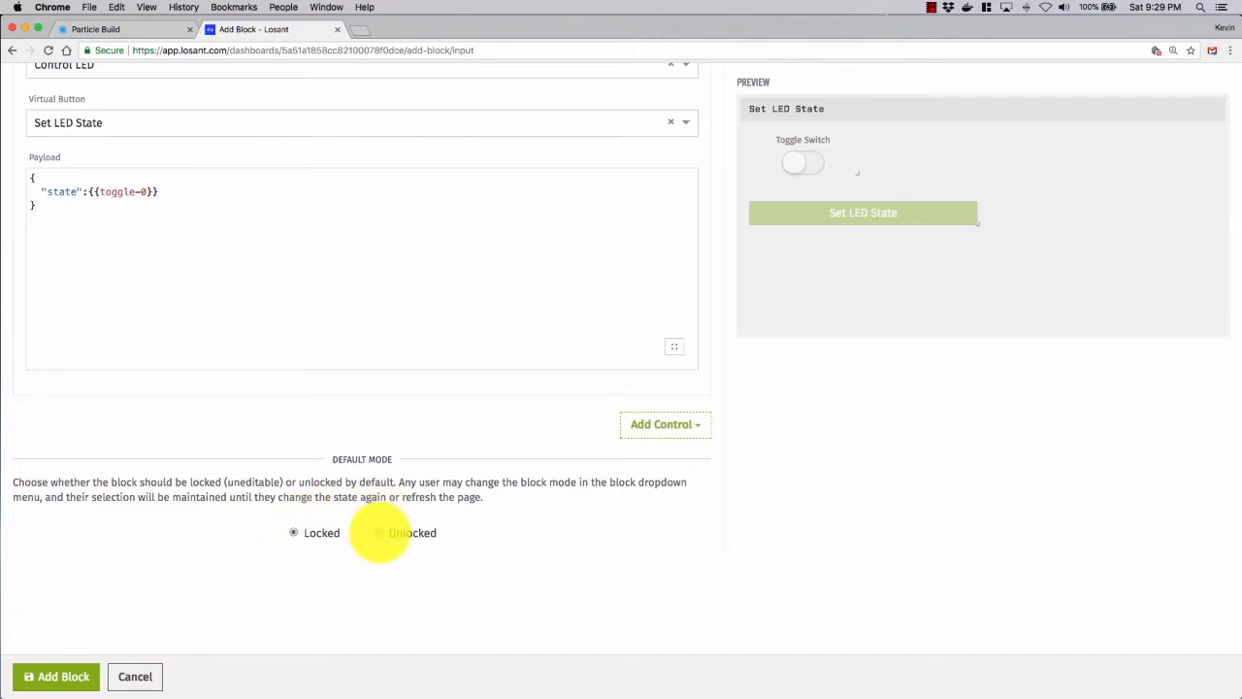
click(379, 533)
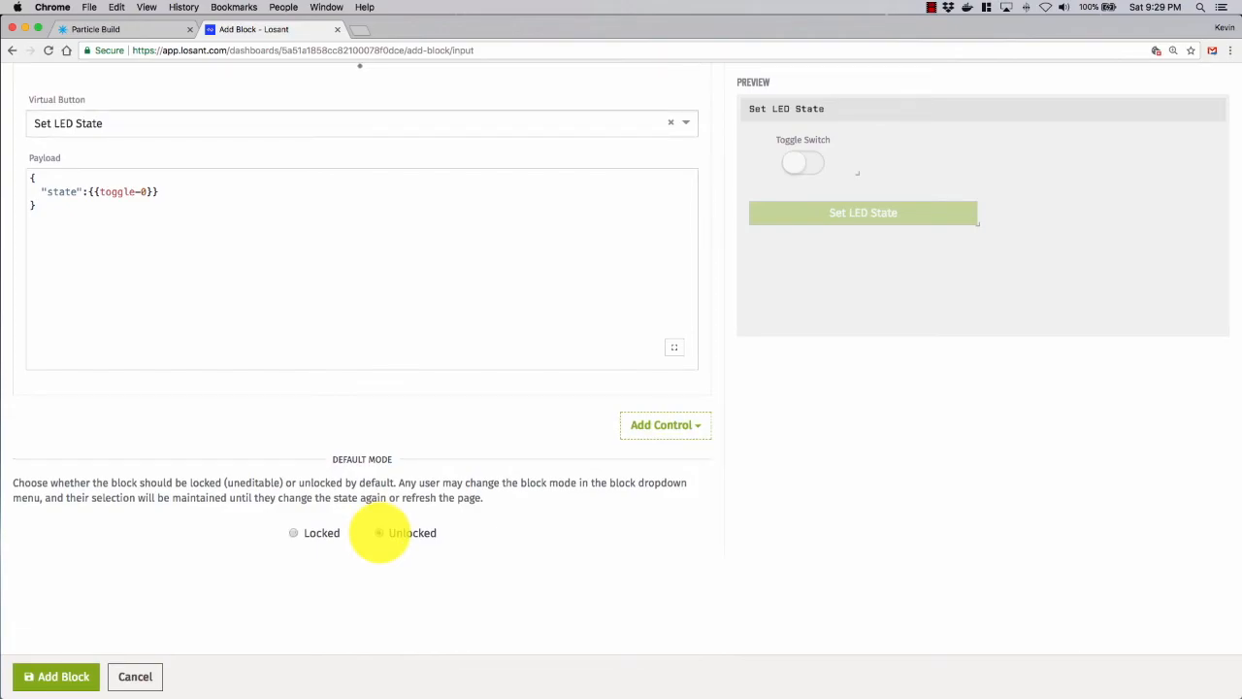
click(56, 678)
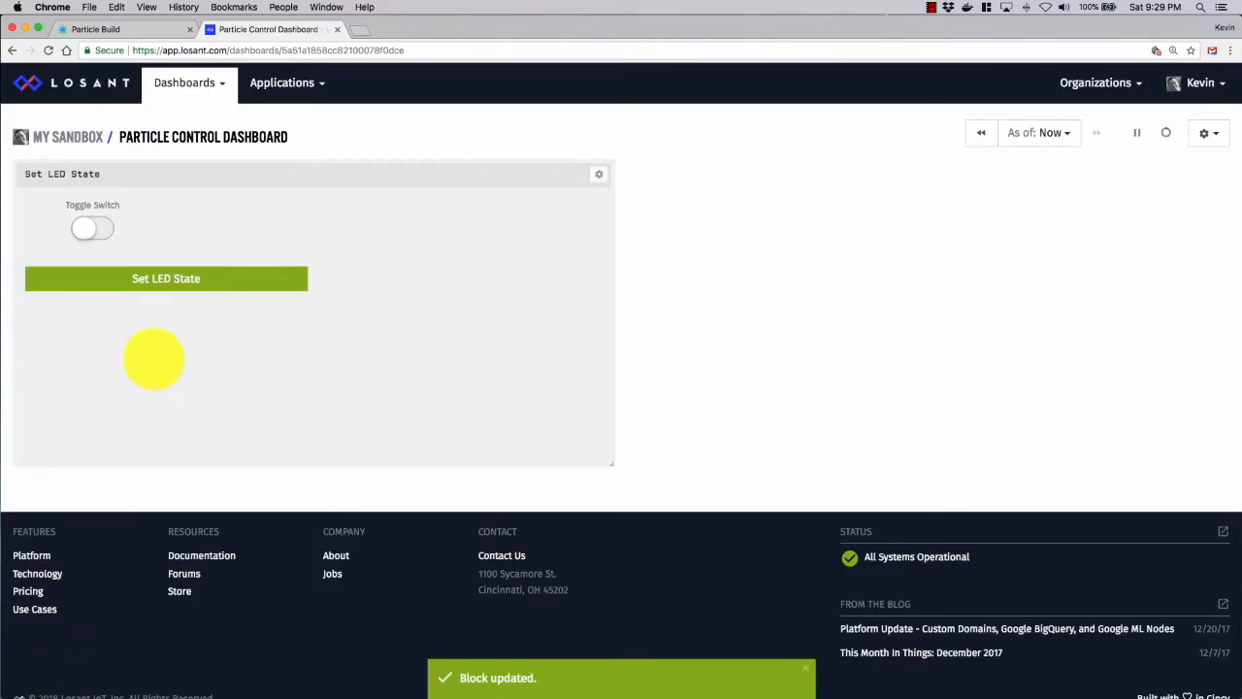
Test the LED control by sending the state with the toggle switch off, on, off and on again.
click(174, 279)
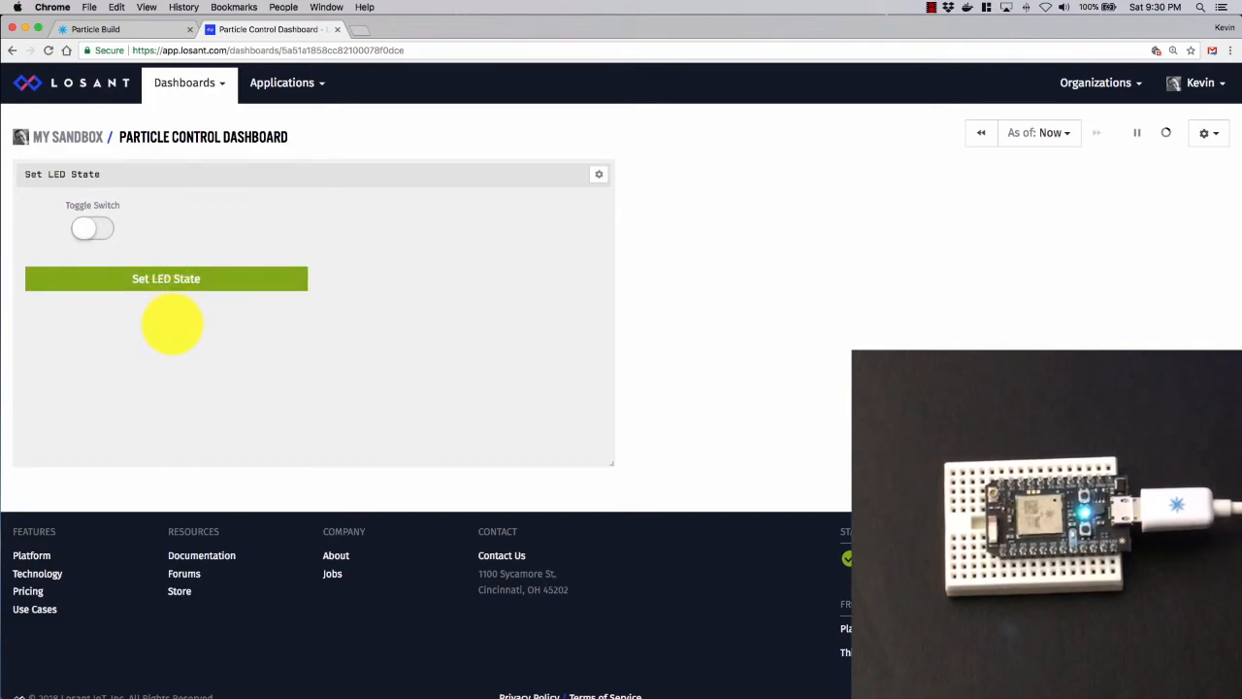
click(85, 227)
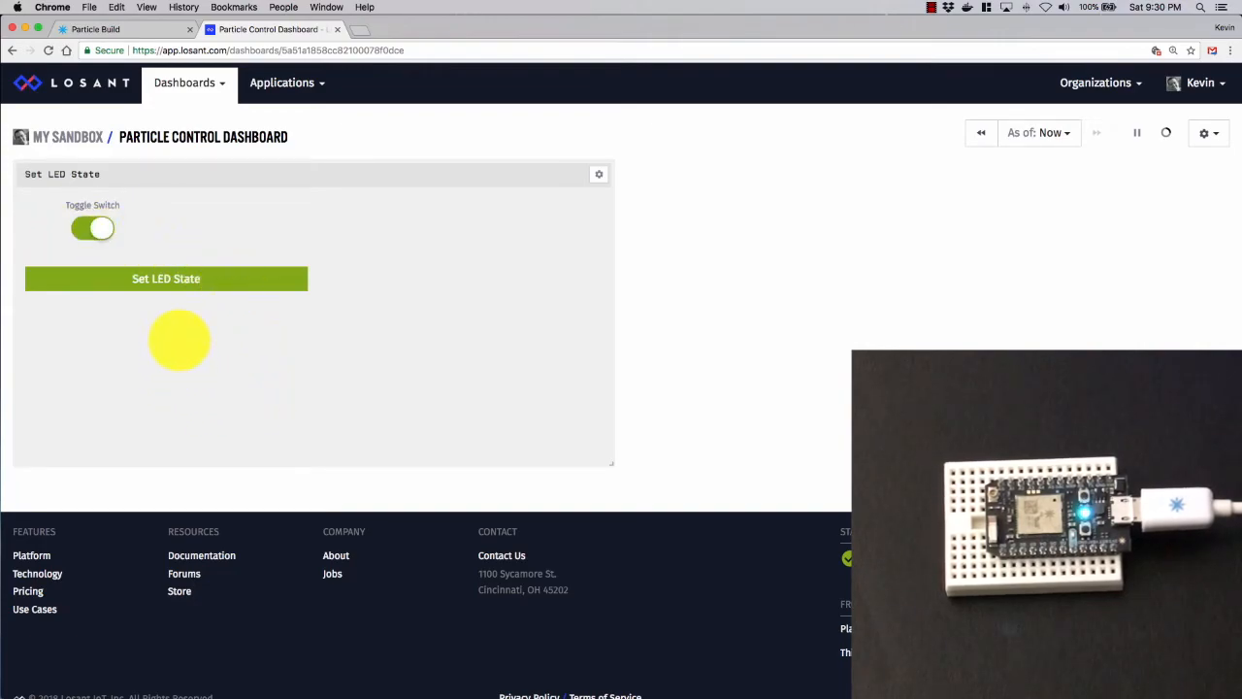
click(171, 281)
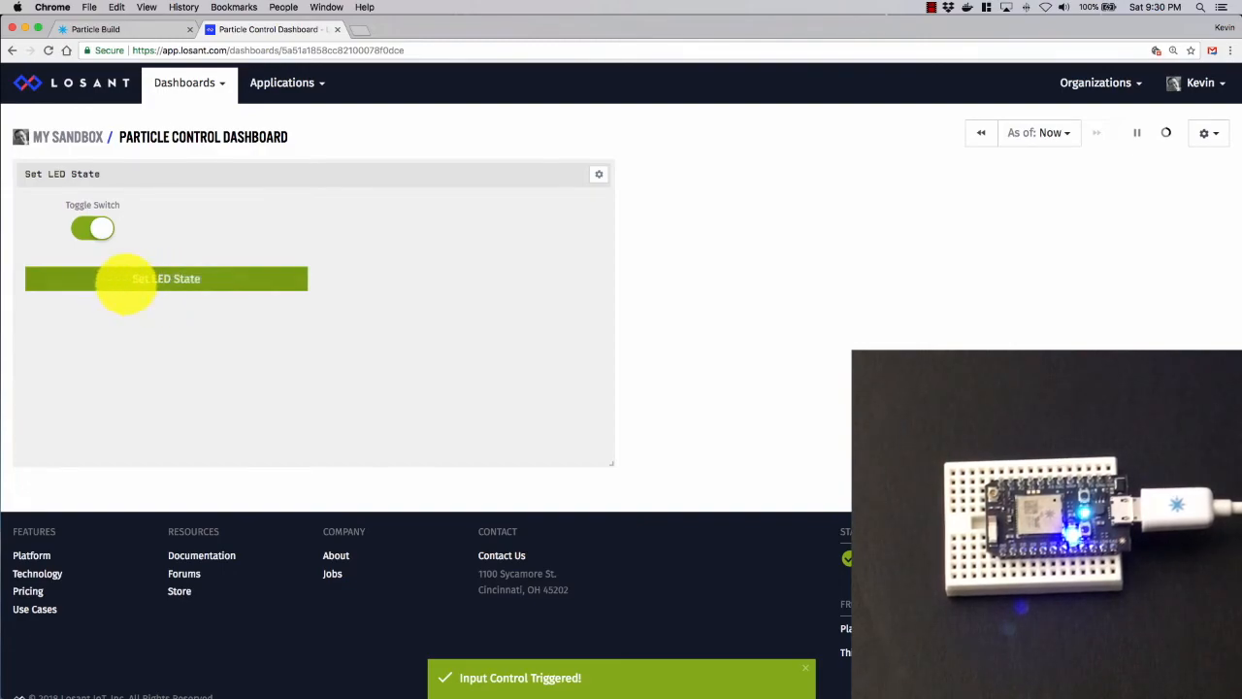
click(94, 227)
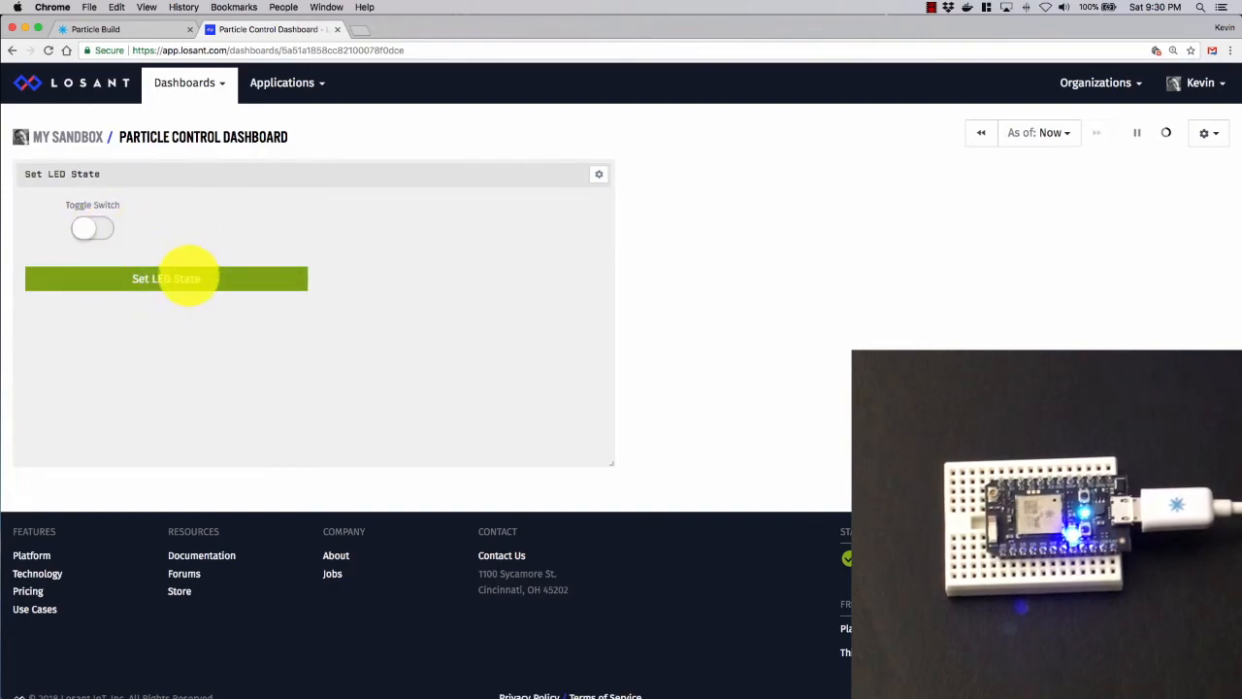
click(181, 281)
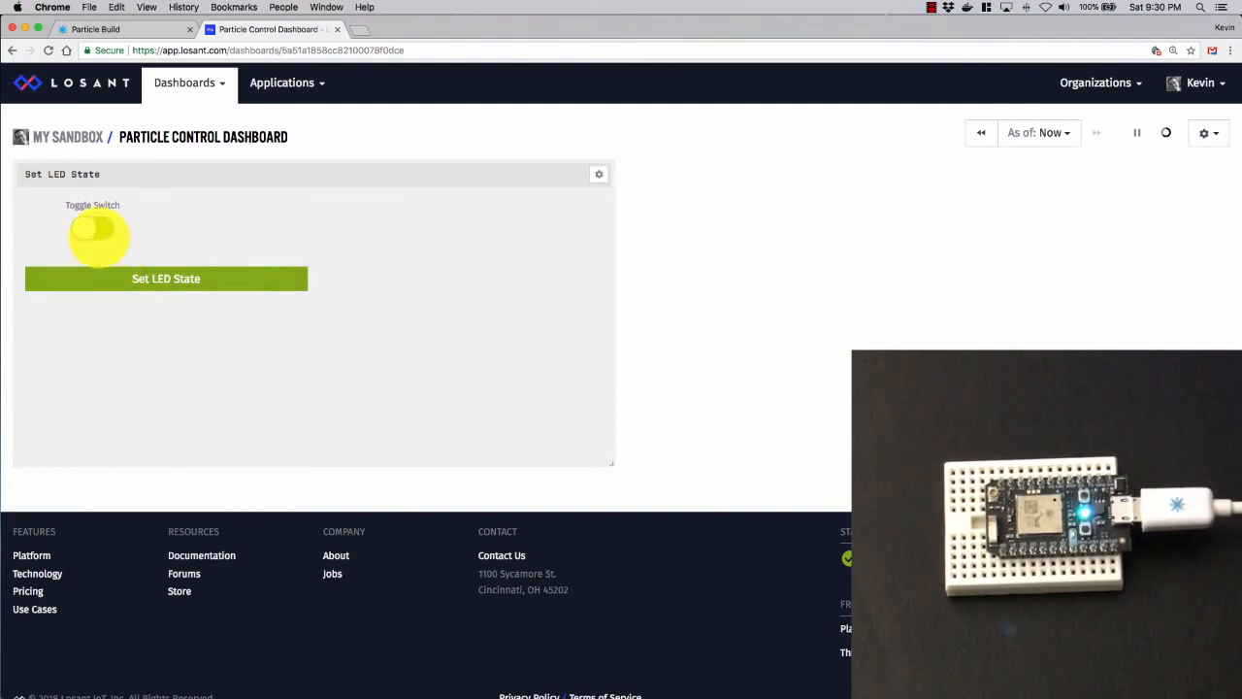
click(92, 228)
click(143, 282)
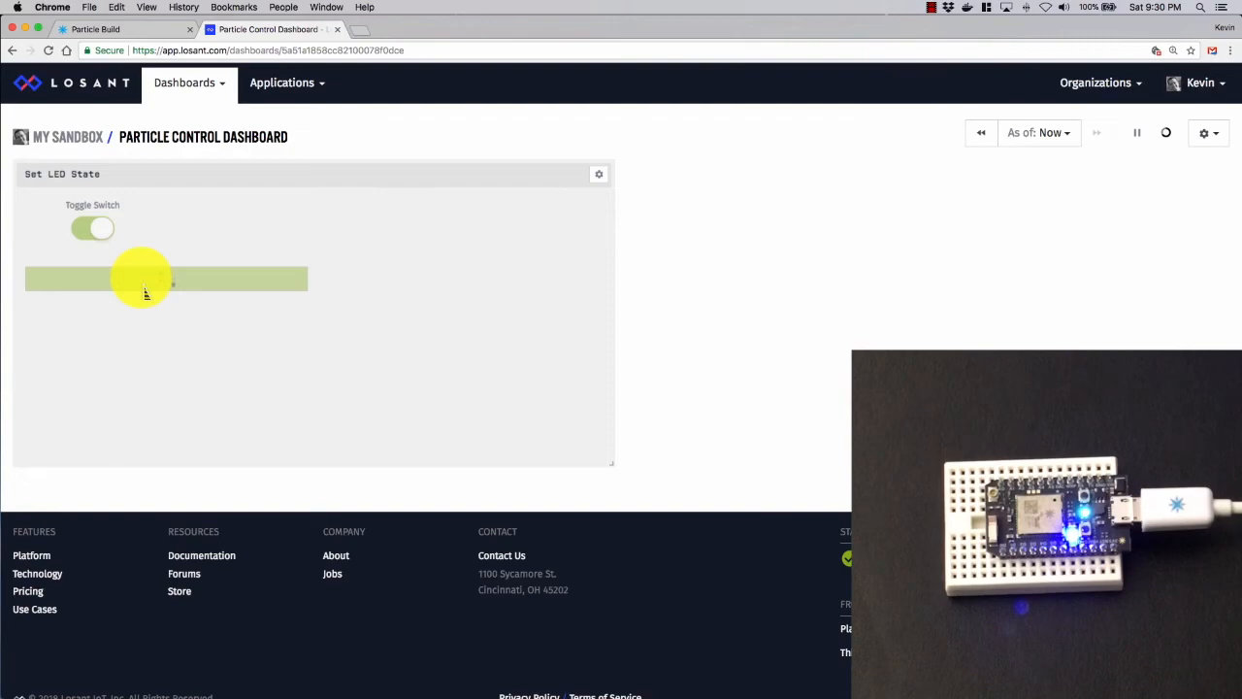